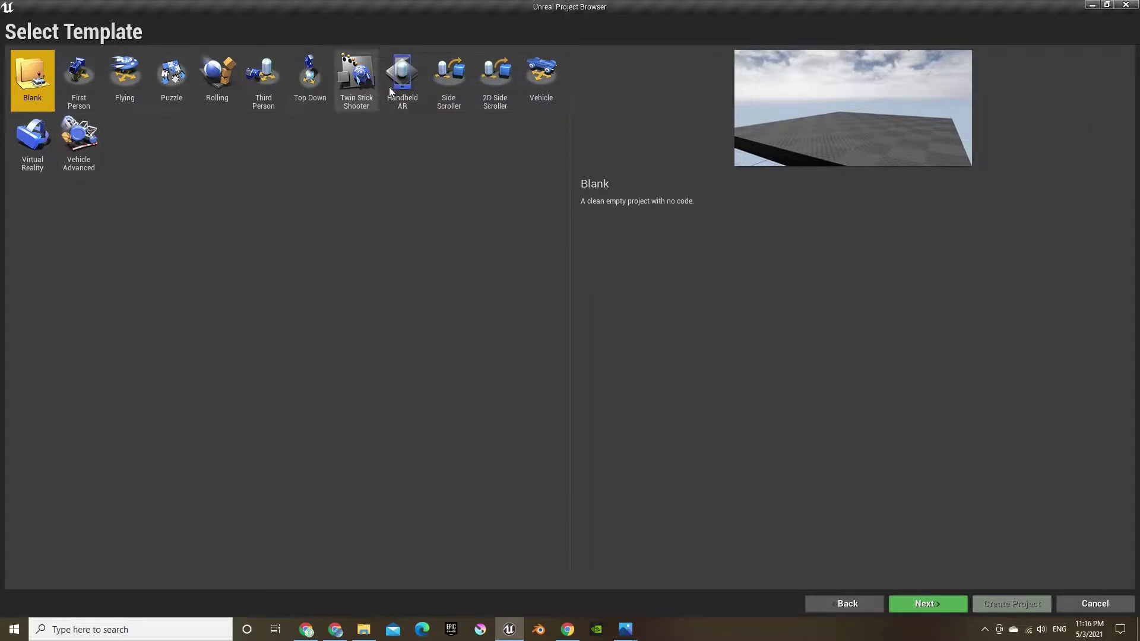
Step: Create a new project named newgame from the Vehicle template, keeping the default project settings
{"action": "left_click", "coordinate": [534, 85]}
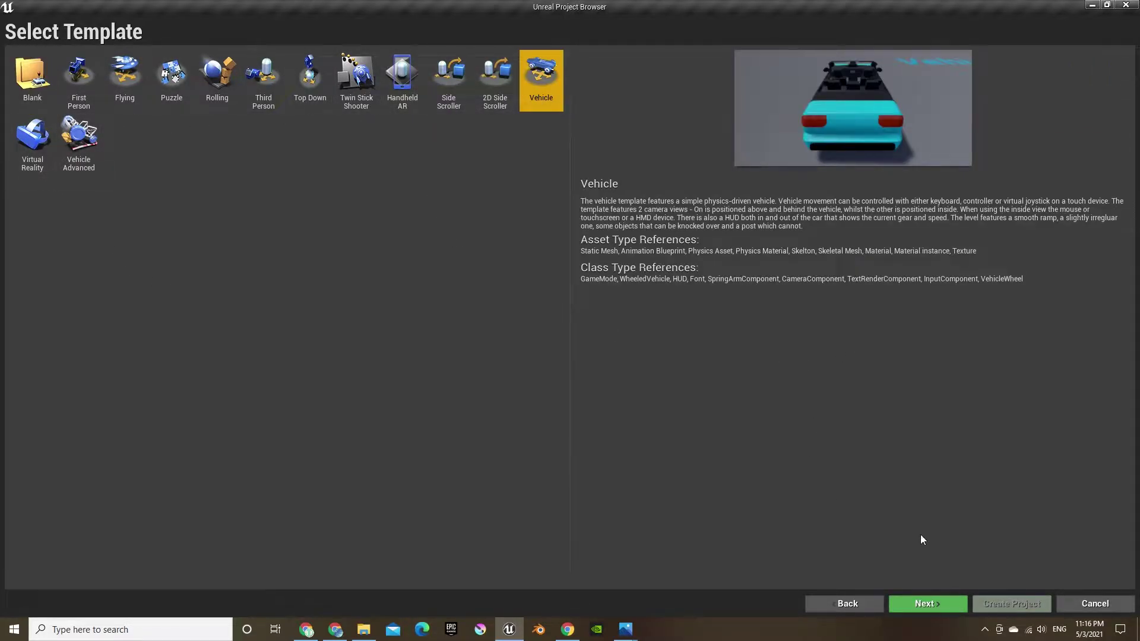
{"action": "left_click", "coordinate": [931, 603]}
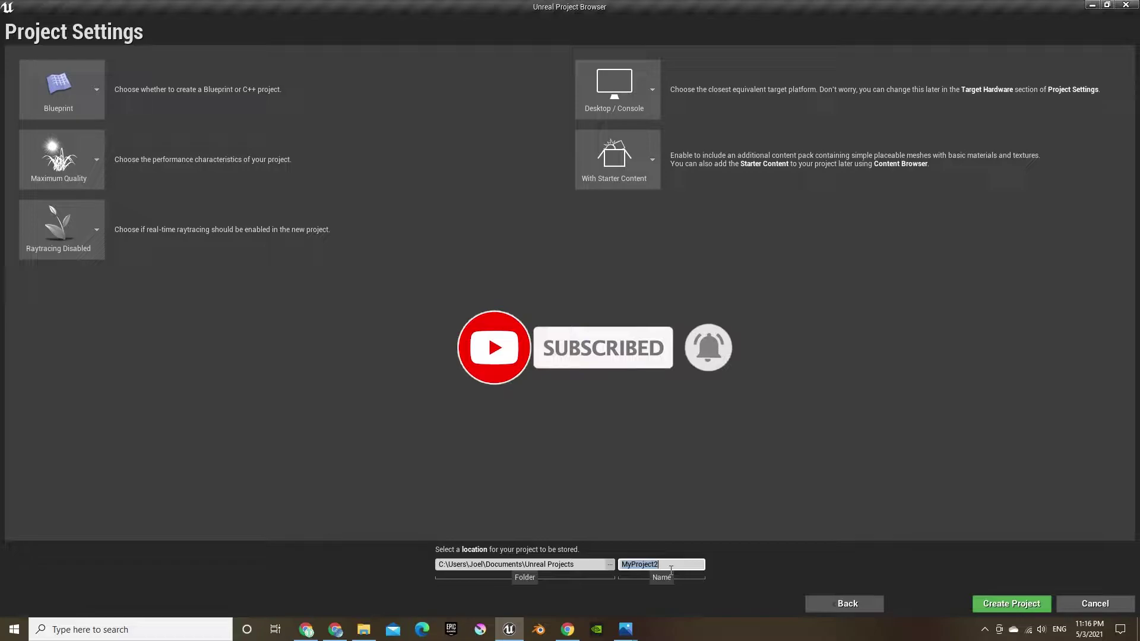
{"action": "left_click", "coordinate": [671, 569]}
{"action": "type", "text": "newga"}
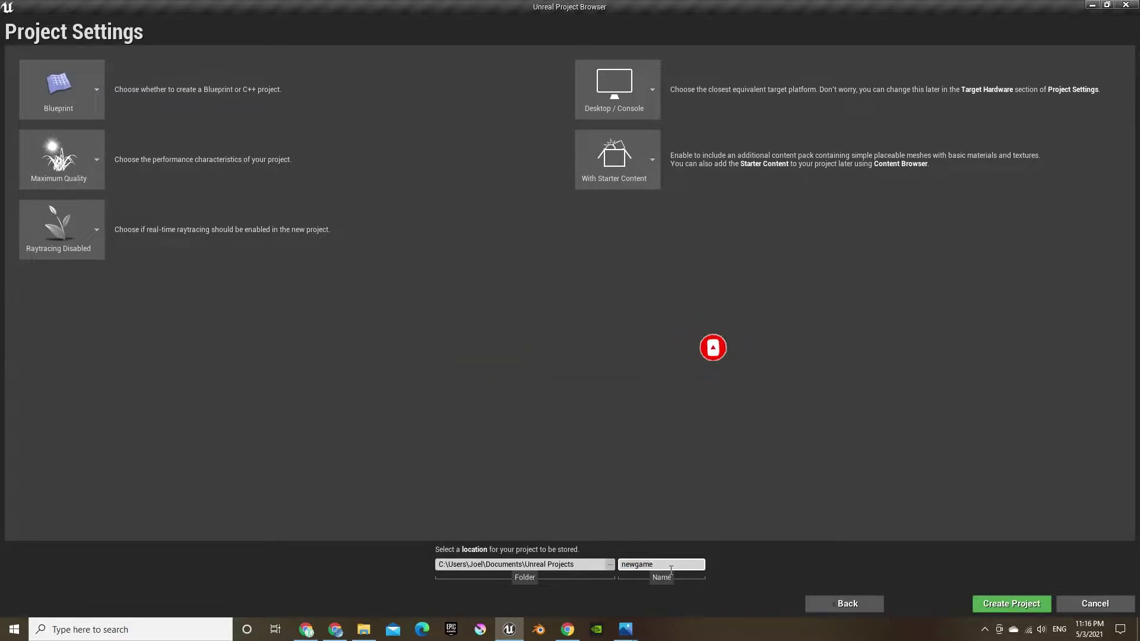
{"action": "type", "text": "me"}
{"action": "left_click", "coordinate": [1010, 605]}
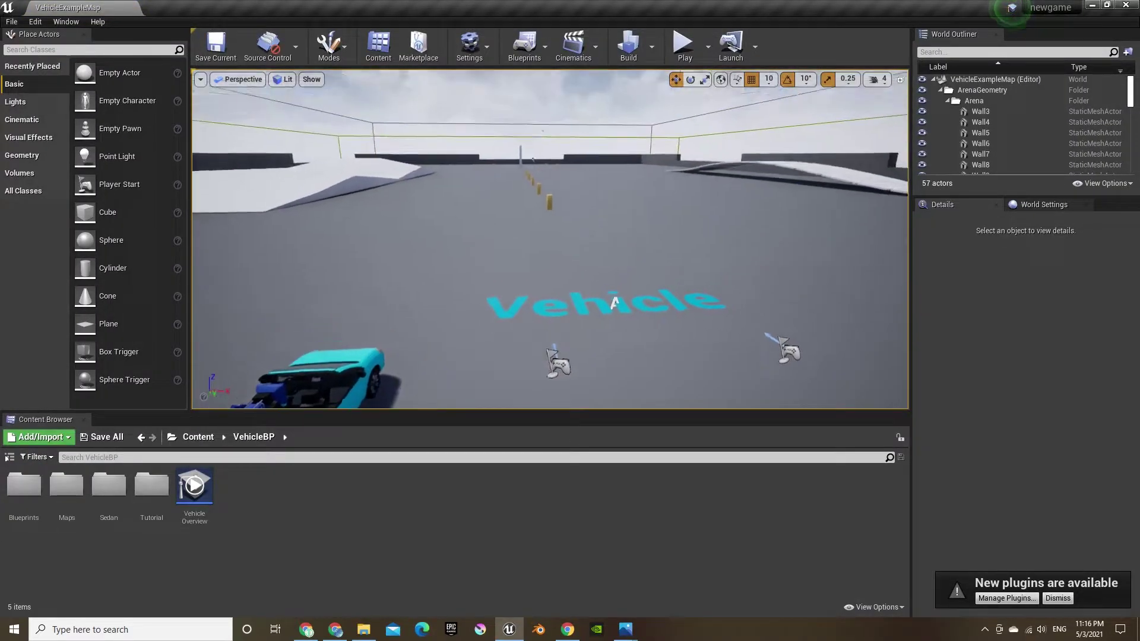
{"action": "key", "text": "a"}
{"action": "right_click_drag", "start_coordinate": [550, 238], "coordinate": [687, 238]}
{"action": "key", "text": "s"}
{"action": "key", "text": "d"}
{"action": "key", "text": "a"}
{"action": "key", "text": "w"}
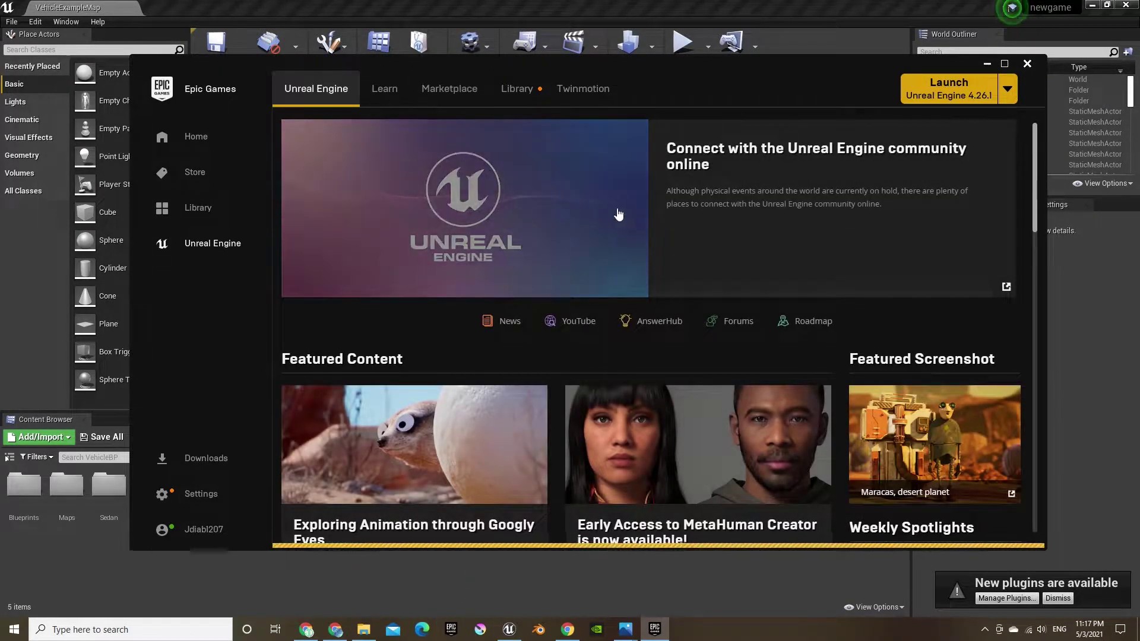
Step: In the Epic Games Launcher's Marketplace, search for free "car" products and open the Vehicle Variety Pack page
{"action": "left_click", "coordinate": [449, 87]}
{"action": "type", "text": "car"}
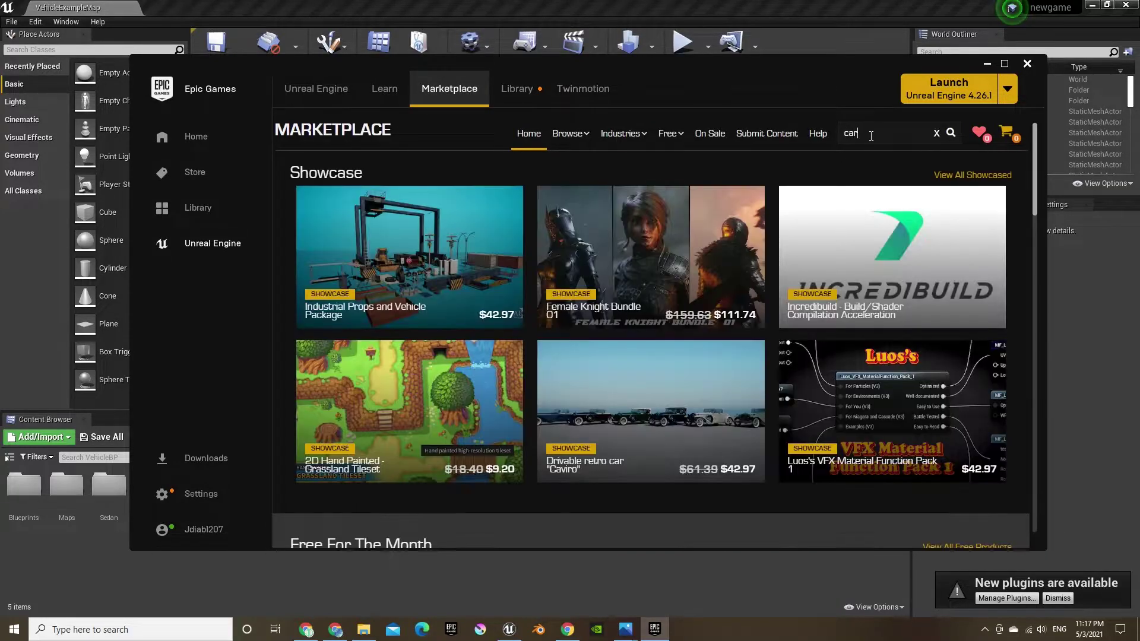
{"action": "key", "text": "Return"}
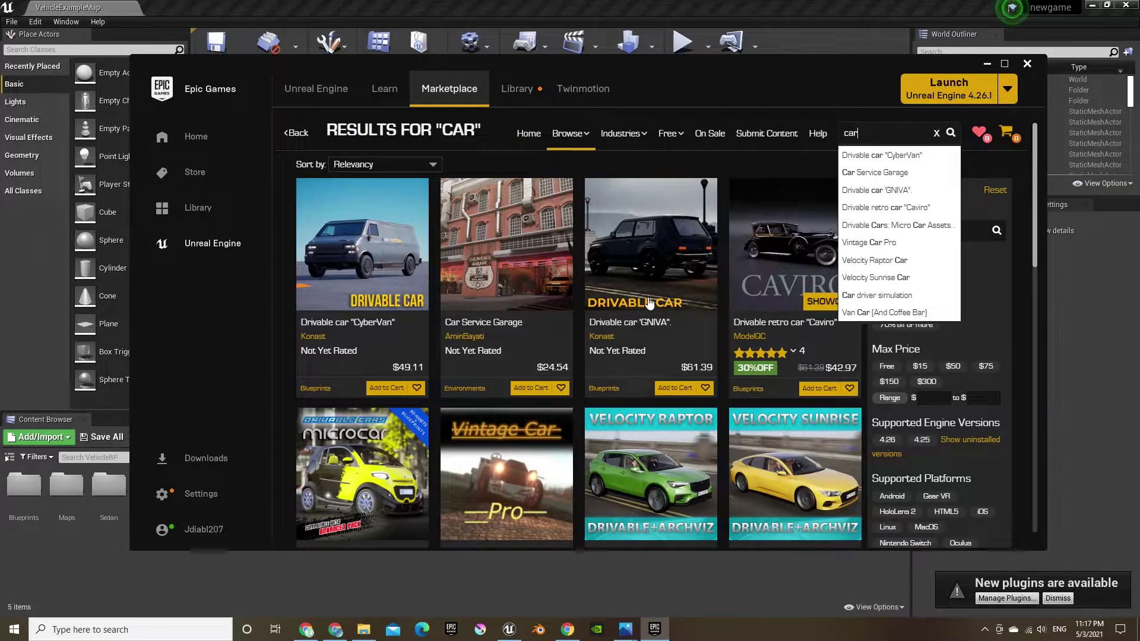
{"action": "scroll", "coordinate": [650, 302], "scroll_direction": "down", "scroll_amount": 1}
{"action": "scroll", "coordinate": [766, 303], "scroll_direction": "up", "scroll_amount": 1}
{"action": "left_click", "coordinate": [889, 368]}
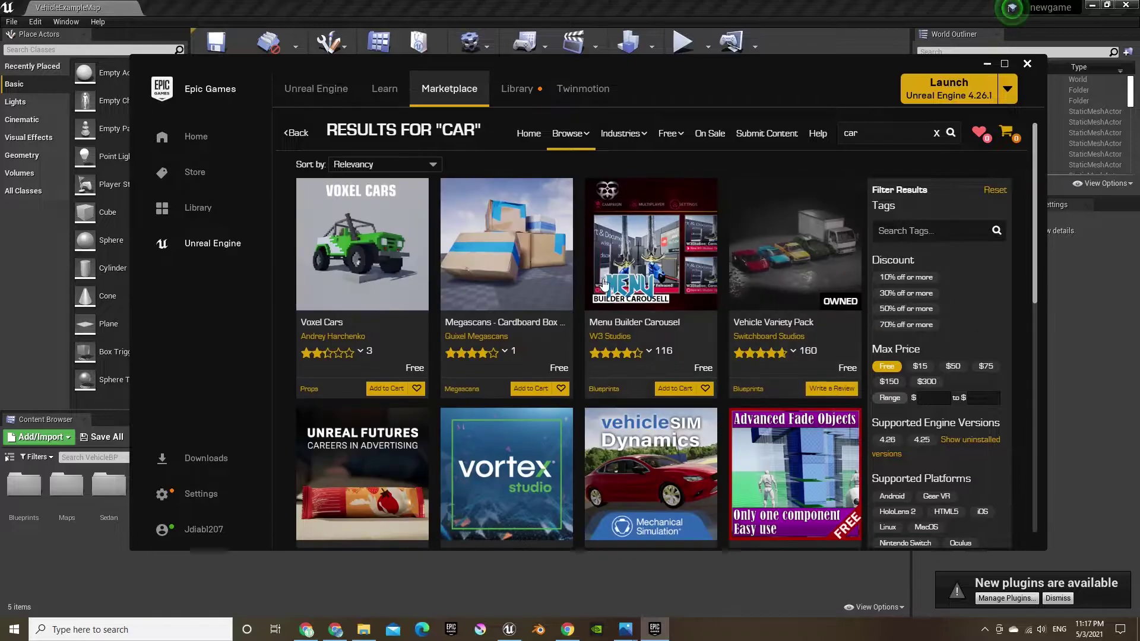
{"action": "left_click", "coordinate": [791, 267]}
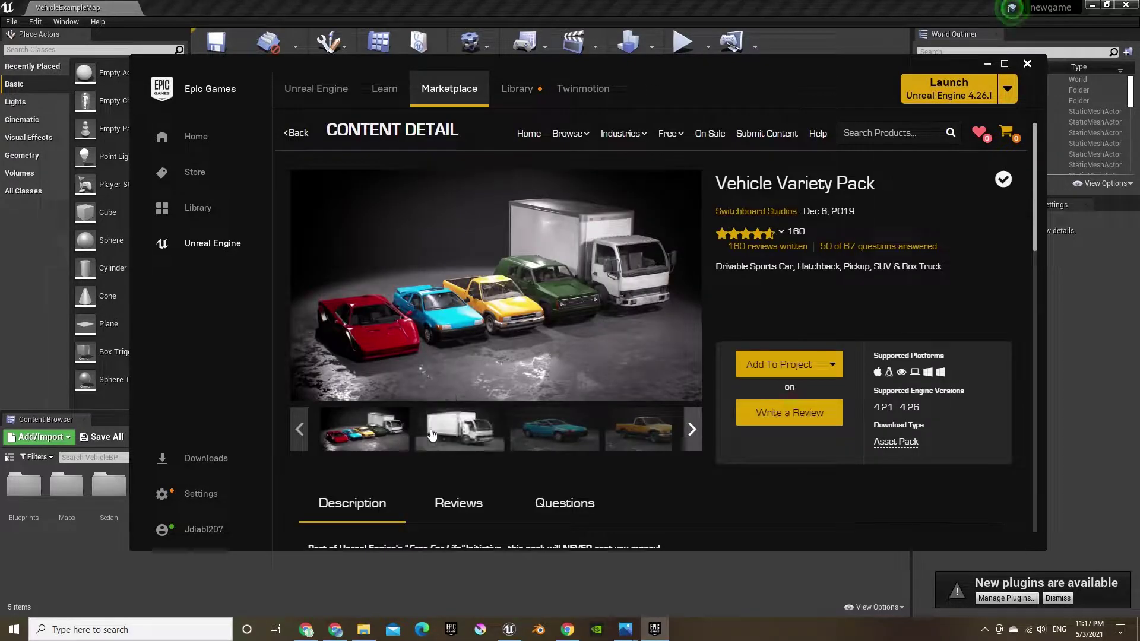
Step: Look through the preview images of the Vehicle Variety Pack and add the pack to the project
{"action": "left_click", "coordinate": [457, 429]}
{"action": "left_click", "coordinate": [538, 434]}
{"action": "left_click", "coordinate": [579, 436]}
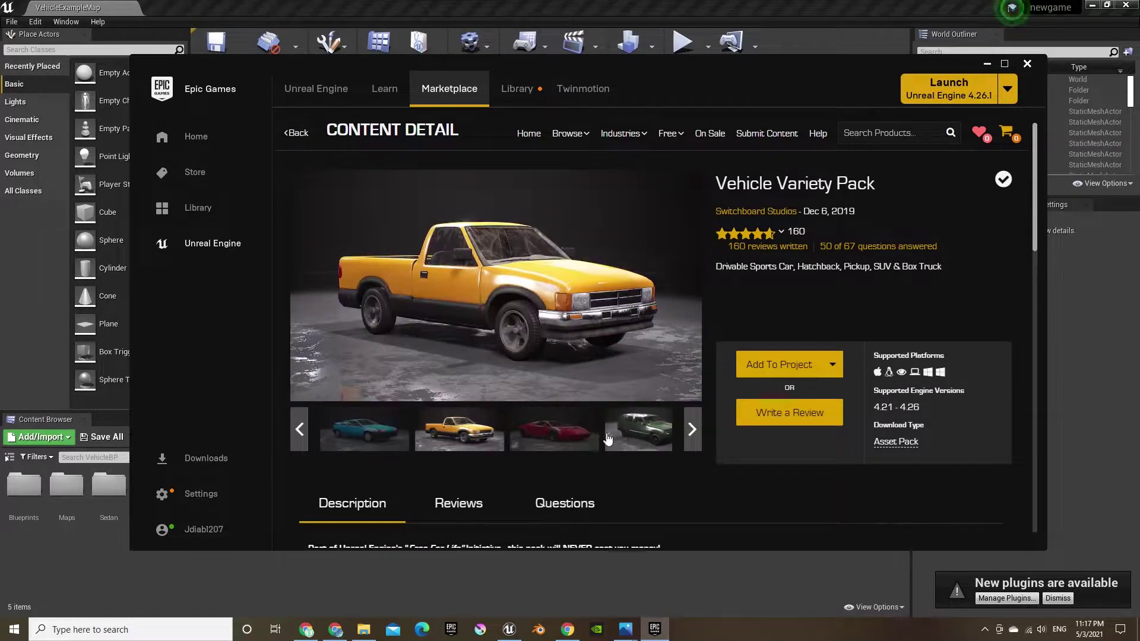
{"action": "left_click", "coordinate": [593, 439]}
{"action": "left_click", "coordinate": [579, 440]}
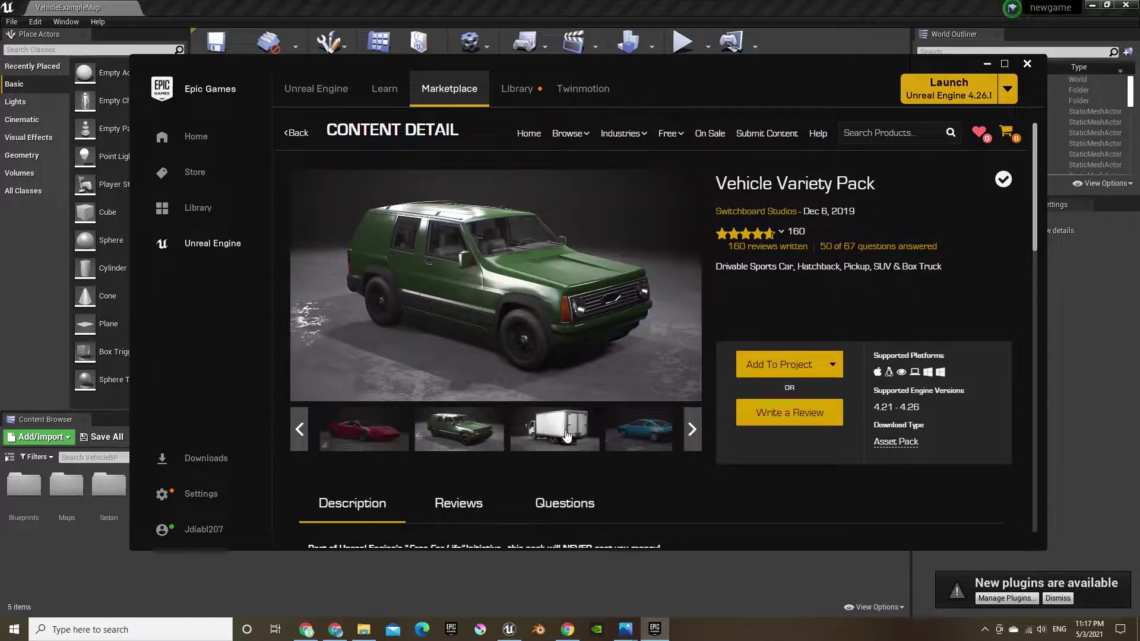
{"action": "left_click", "coordinate": [566, 436]}
{"action": "left_click", "coordinate": [573, 435]}
{"action": "left_click", "coordinate": [630, 429]}
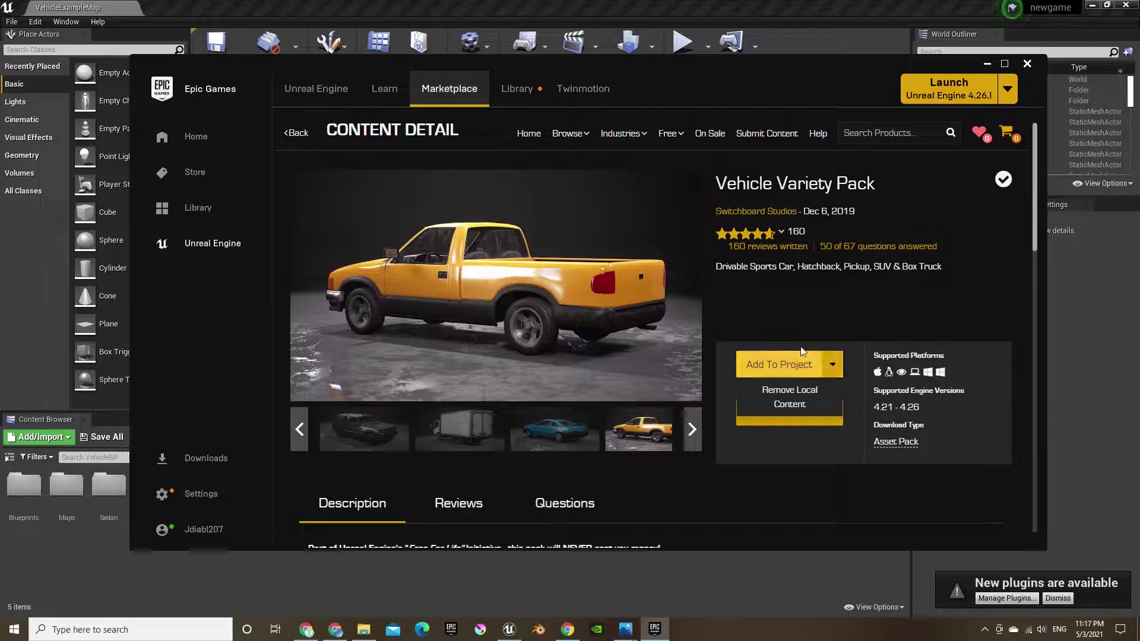
{"action": "left_click", "coordinate": [742, 371]}
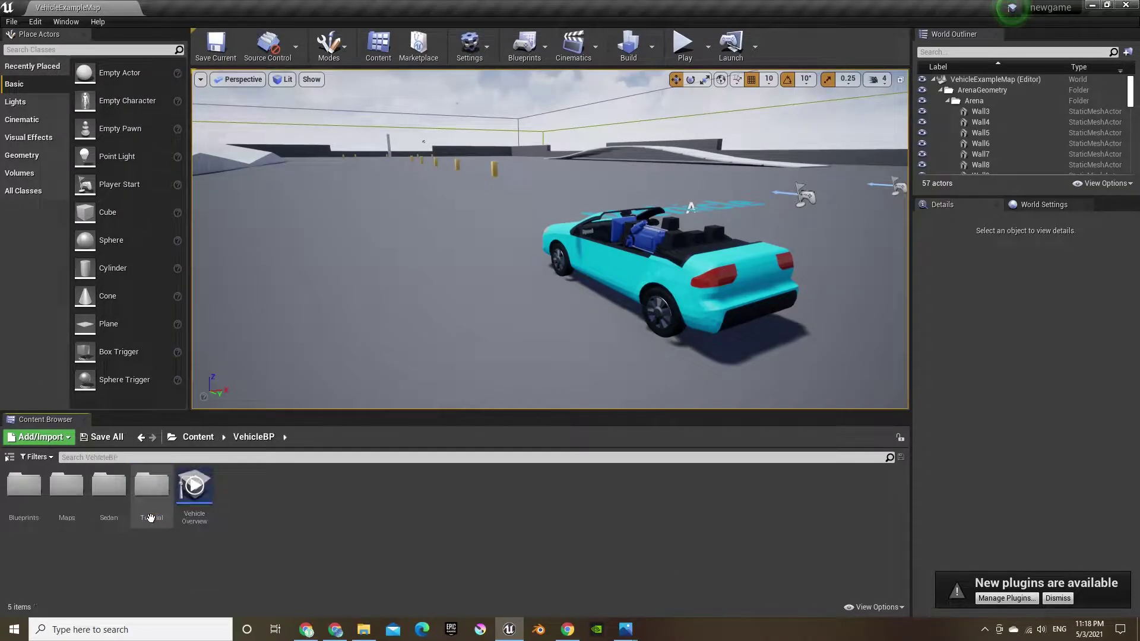
Step: In the Unreal project, open the Sedan blueprint from the VehicleBP Sedan folder full-size and show its 3D model
{"action": "double_click", "coordinate": [109, 493]}
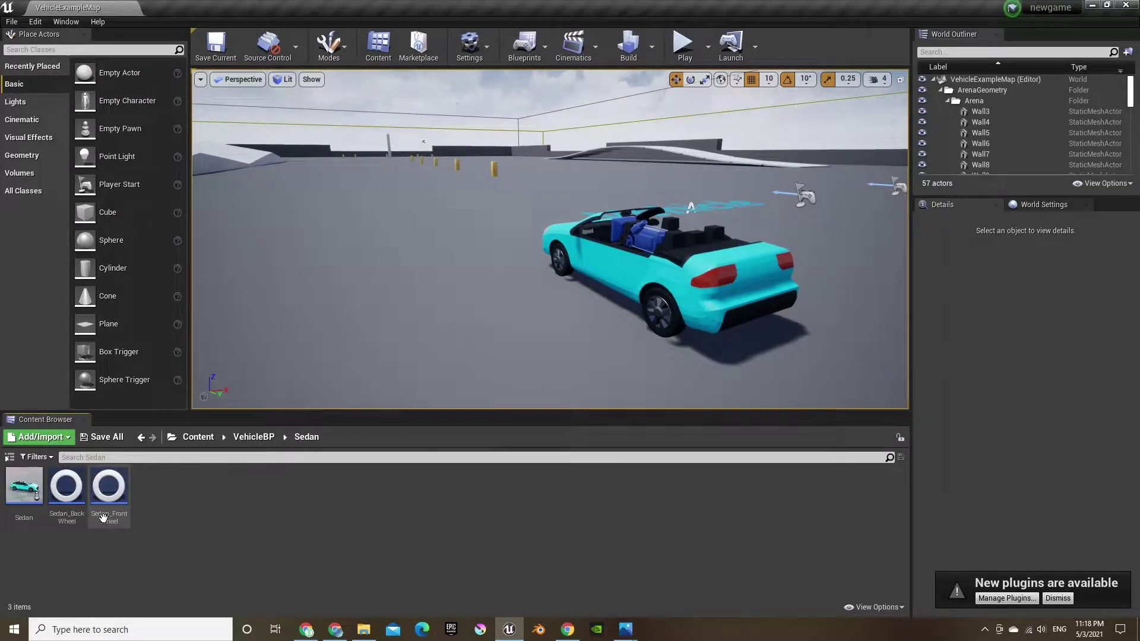
{"action": "double_click", "coordinate": [32, 498]}
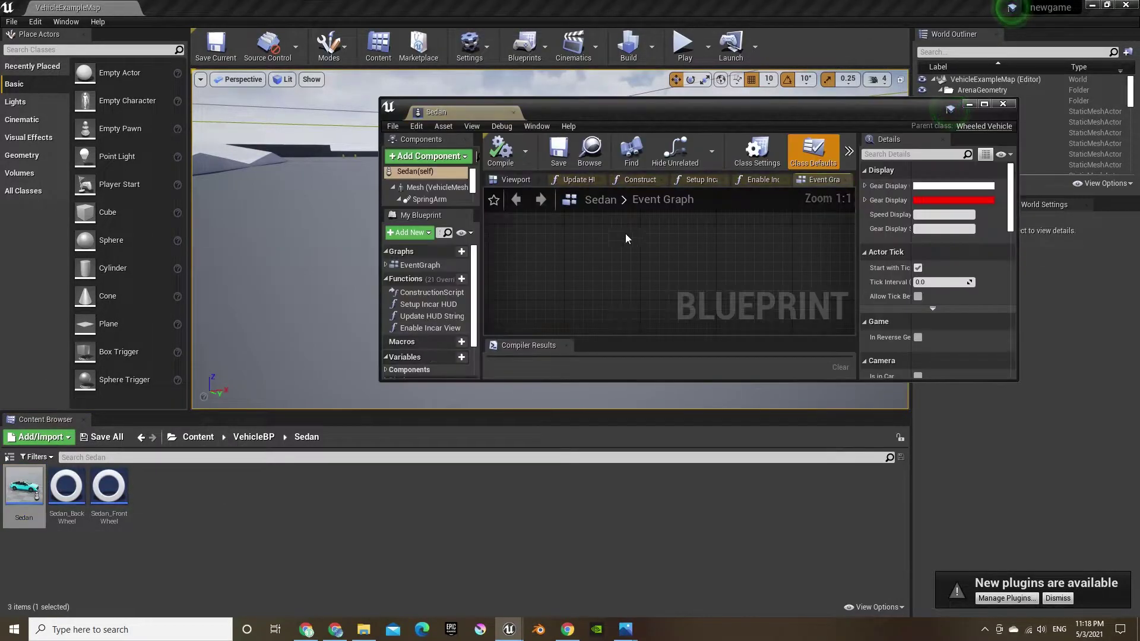
{"action": "left_click", "coordinate": [983, 105]}
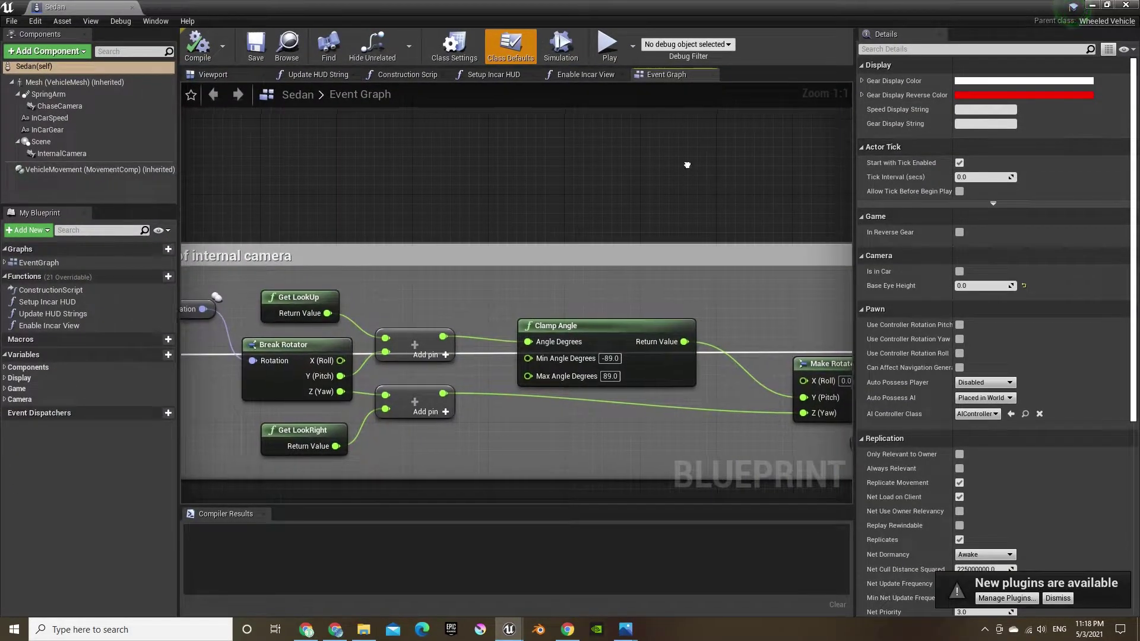
{"action": "left_click", "coordinate": [214, 74]}
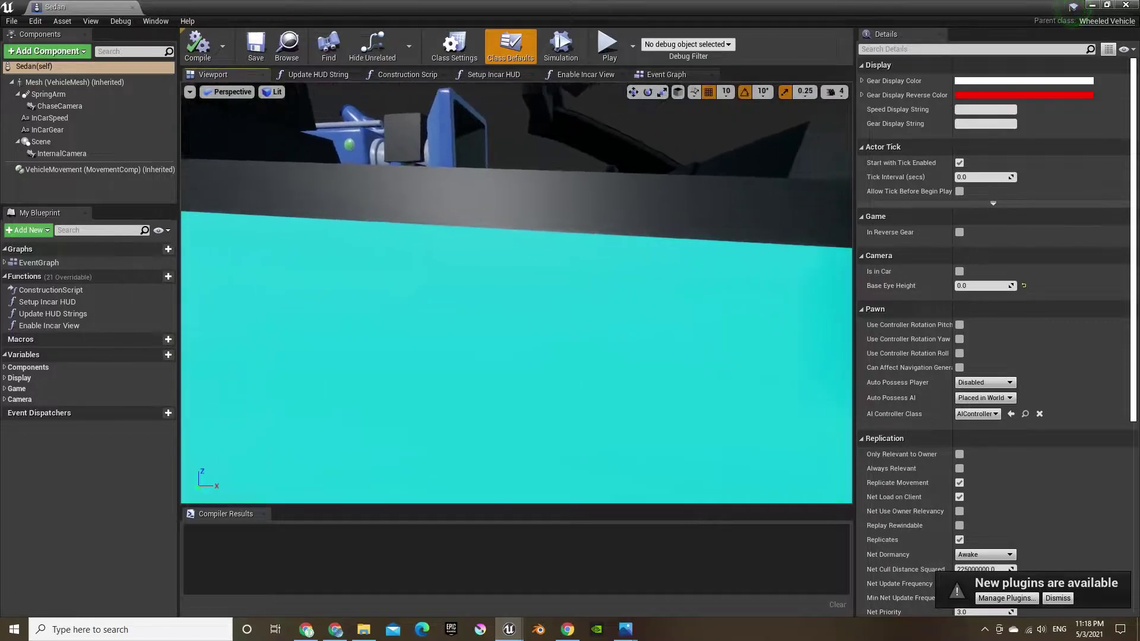
{"action": "mouse_move", "coordinate": [515, 292]}
{"action": "right_mouse_down"}
{"action": "mouse_move", "coordinate": [415, 279]}
{"action": "mouse_move", "coordinate": [392, 288]}
{"action": "mouse_move", "coordinate": [683, 291]}
{"action": "mouse_move", "coordinate": [534, 323]}
{"action": "mouse_move", "coordinate": [517, 315]}
{"action": "right_mouse_up"}
{"action": "left_click_drag", "start_coordinate": [213, 333], "coordinate": [403, 283]}
Step: Replace the skeletal mesh of the Sedan's vehicle Mesh component with SK_SportsCar
{"action": "left_click", "coordinate": [439, 320]}
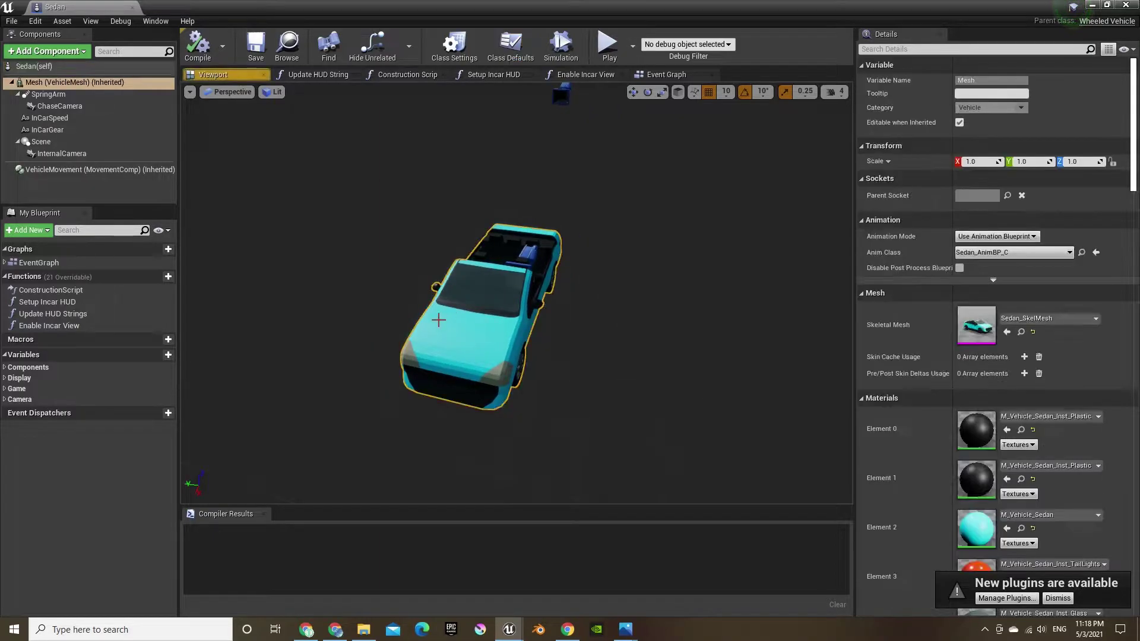
{"action": "left_click", "coordinate": [1050, 318]}
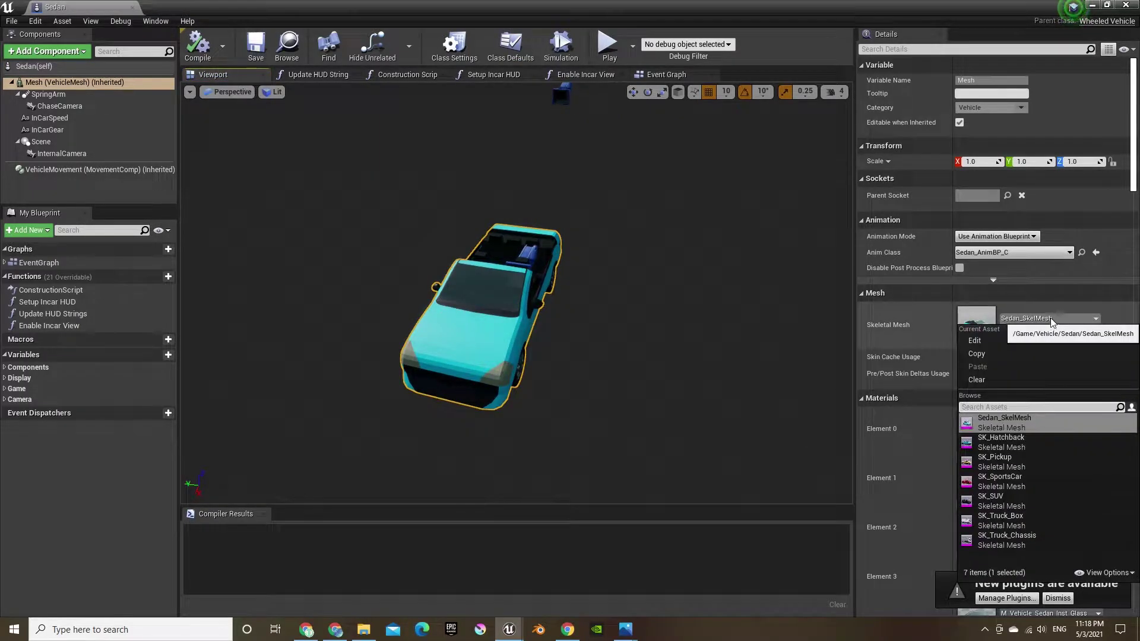
{"action": "left_click", "coordinate": [1042, 483]}
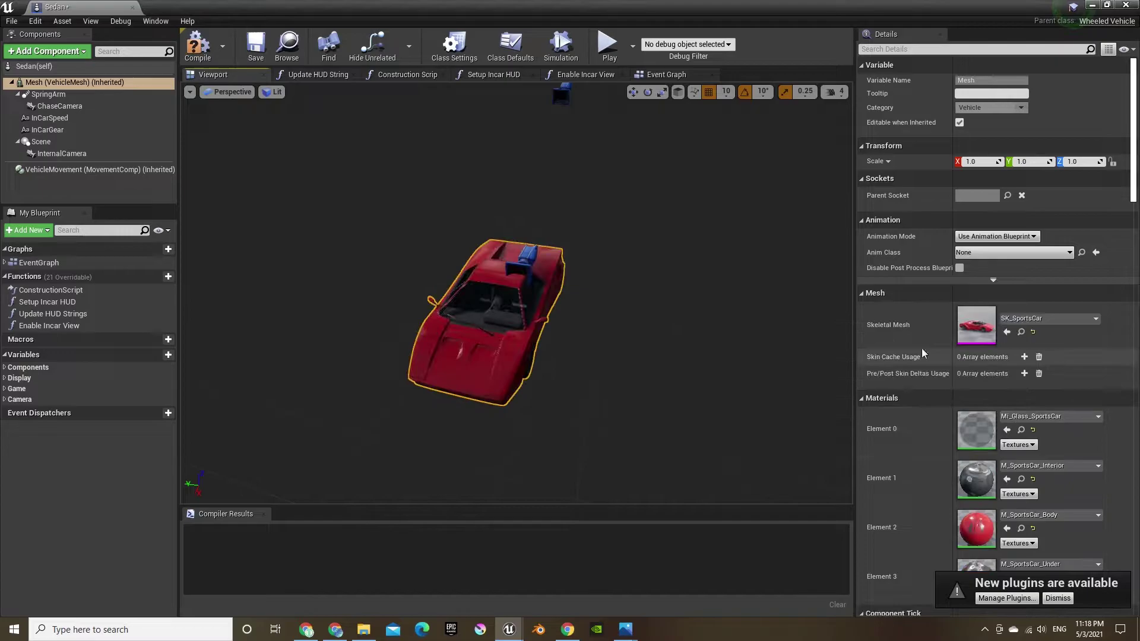
{"action": "right_click_drag", "start_coordinate": [516, 293], "coordinate": [297, 250]}
{"action": "left_click_drag", "start_coordinate": [439, 261], "coordinate": [680, 314]}
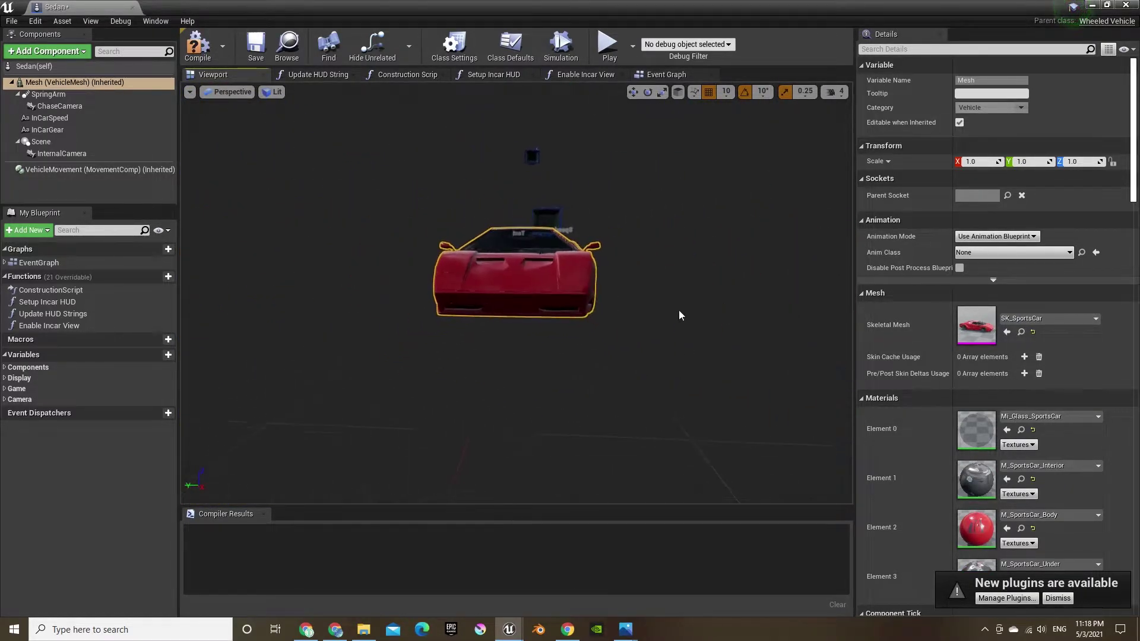
Step: Compile and save the Sedan blueprint, and return to the level editor
{"action": "left_click", "coordinate": [202, 48]}
{"action": "left_click", "coordinate": [264, 50]}
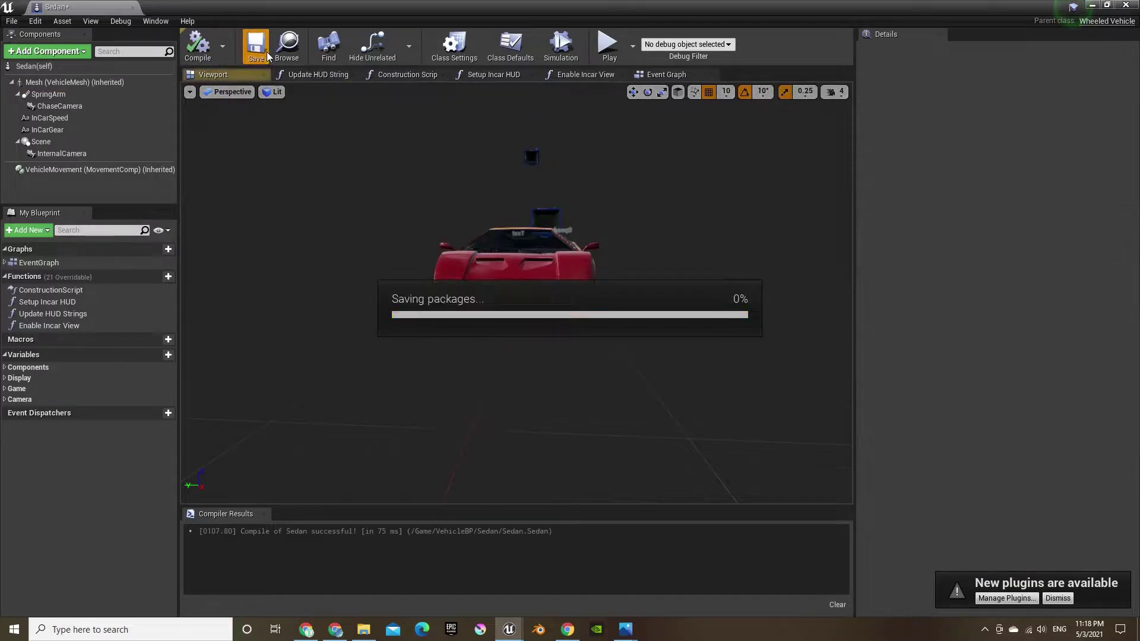
{"action": "left_click", "coordinate": [1093, 5]}
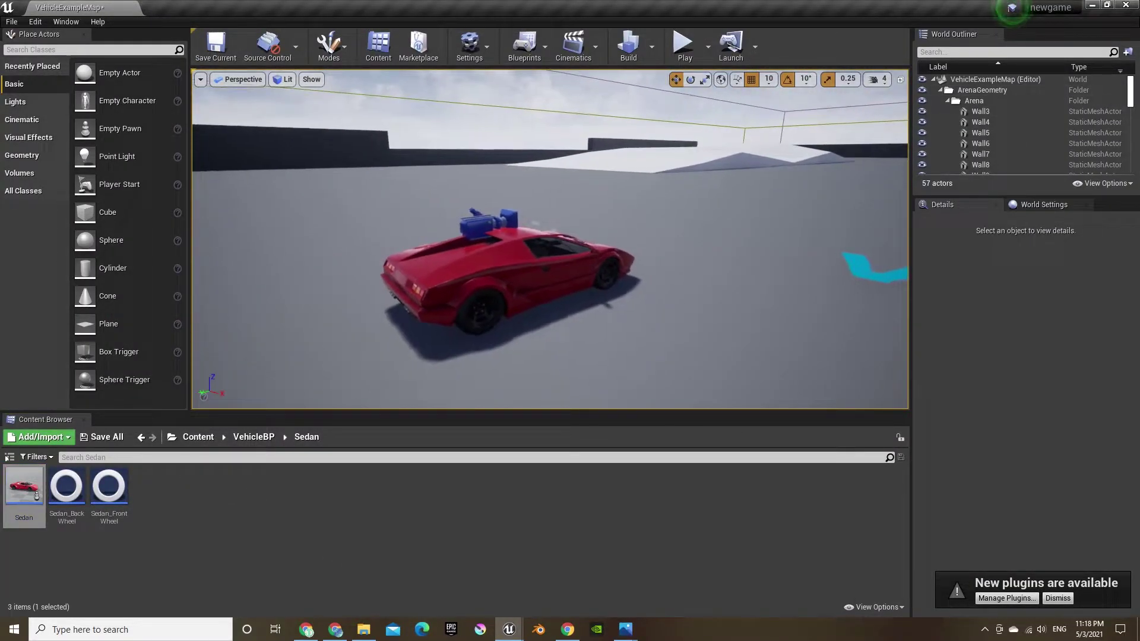
Step: Play the level, test-drive the sports car forward across the arena with some steering, and stop the play session
{"action": "key", "text": "alt+p"}
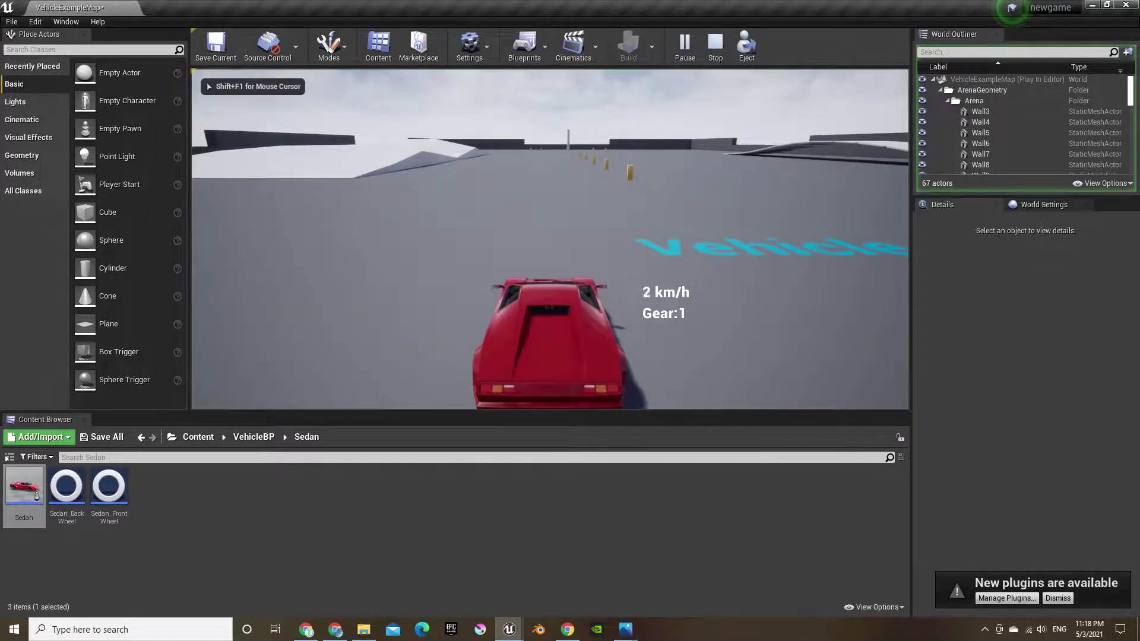
{"action": "key", "text": "w"}
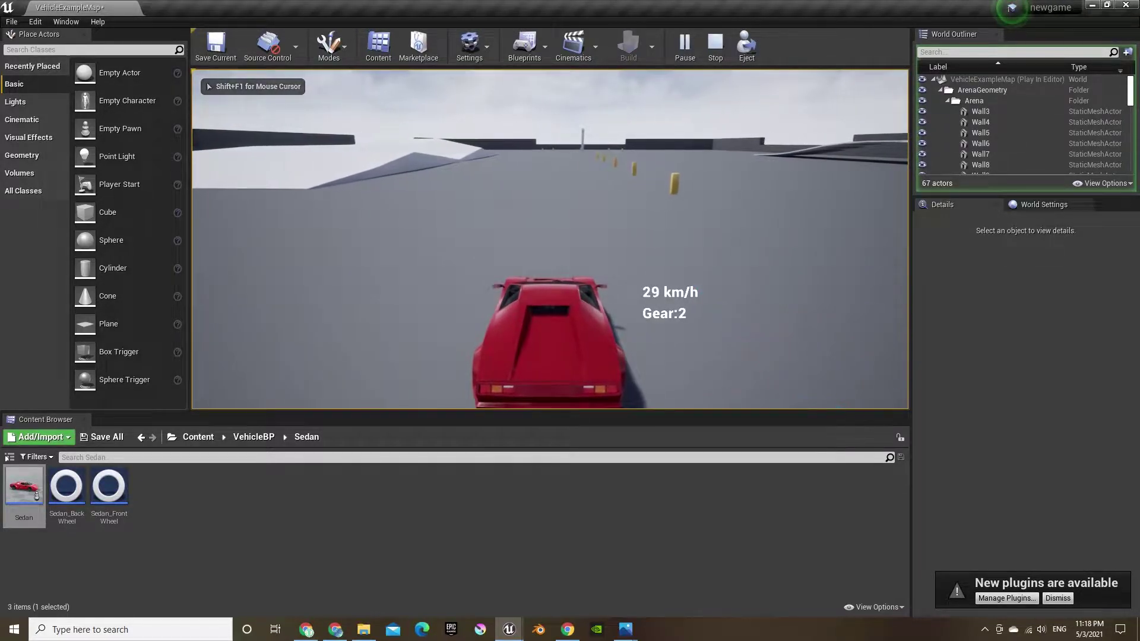
{"action": "key", "text": "w"}
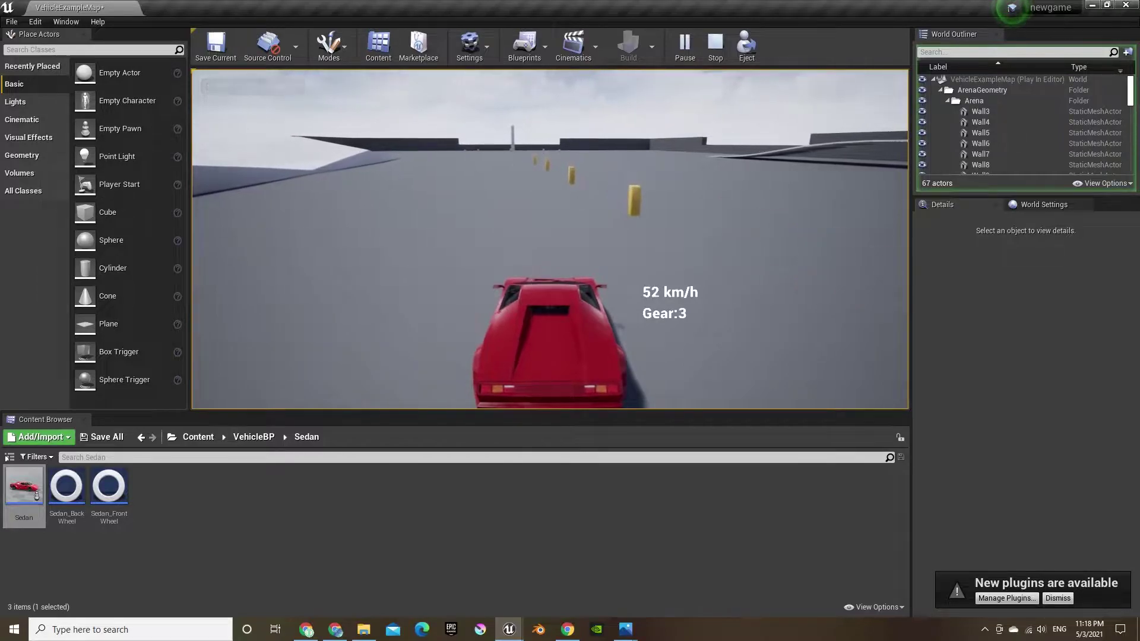
{"action": "key", "text": "w"}
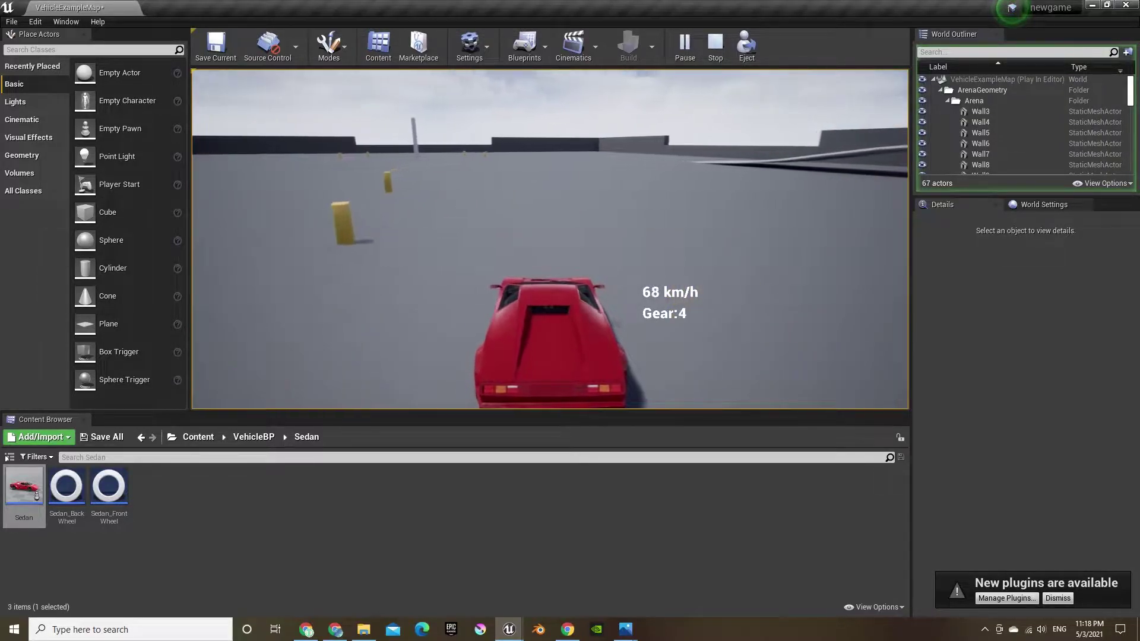
{"action": "key", "text": "w"}
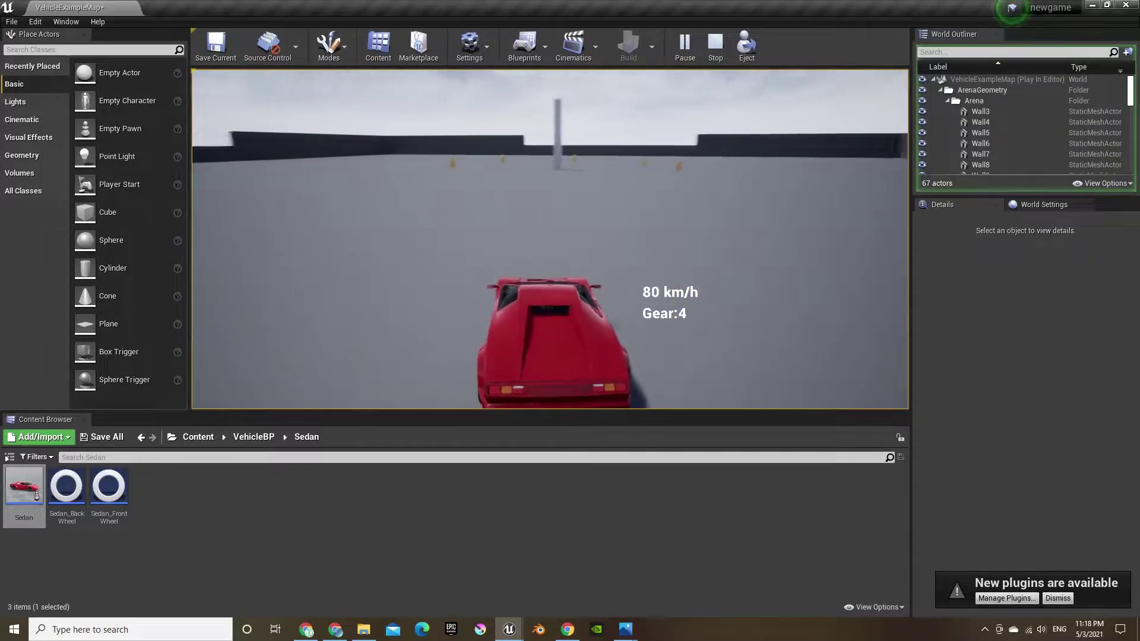
{"action": "key", "text": "w"}
{"action": "key", "text": "a"}
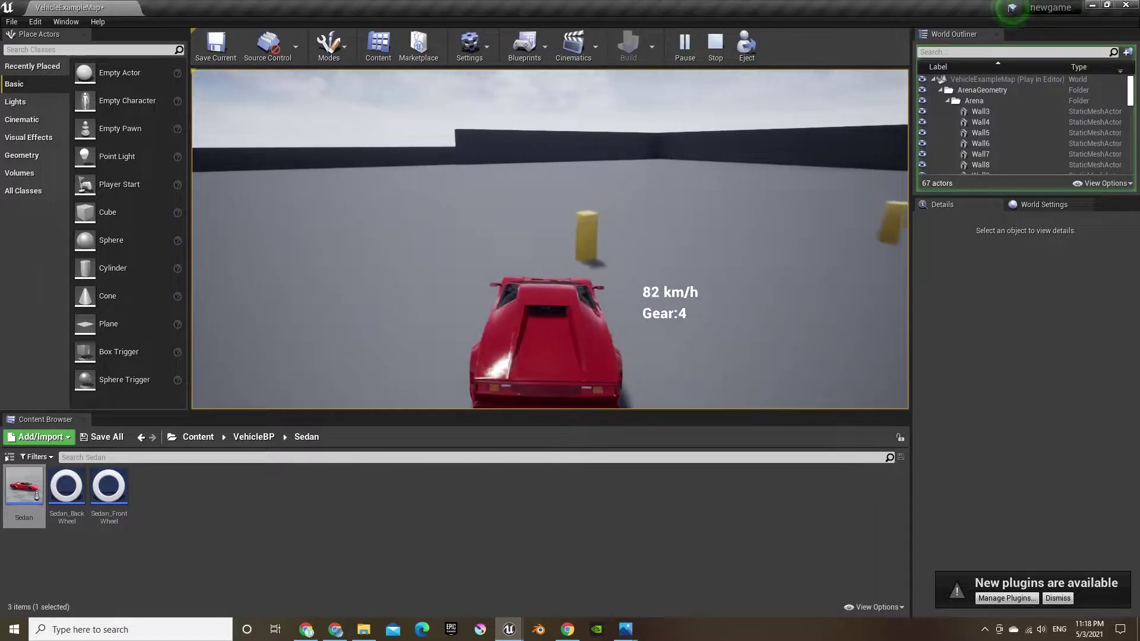
{"action": "key", "text": "Escape"}
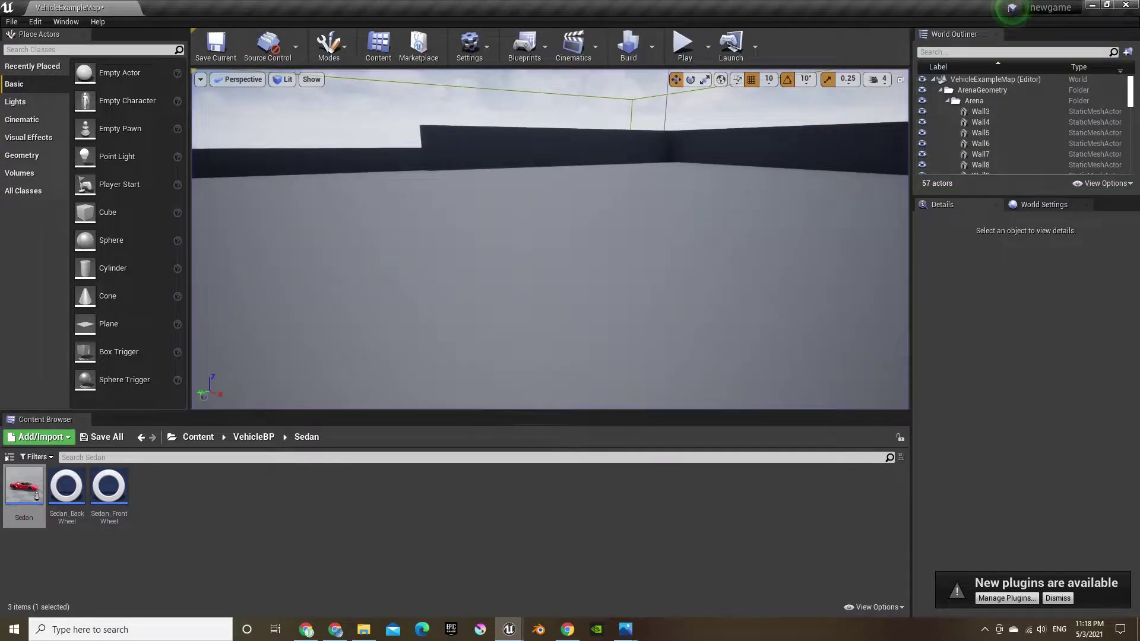
Step: Find the Sedan actor in the level and frame it to examine the sports car from its side
{"action": "right_click_drag", "start_coordinate": [549, 239], "coordinate": [353, 237]}
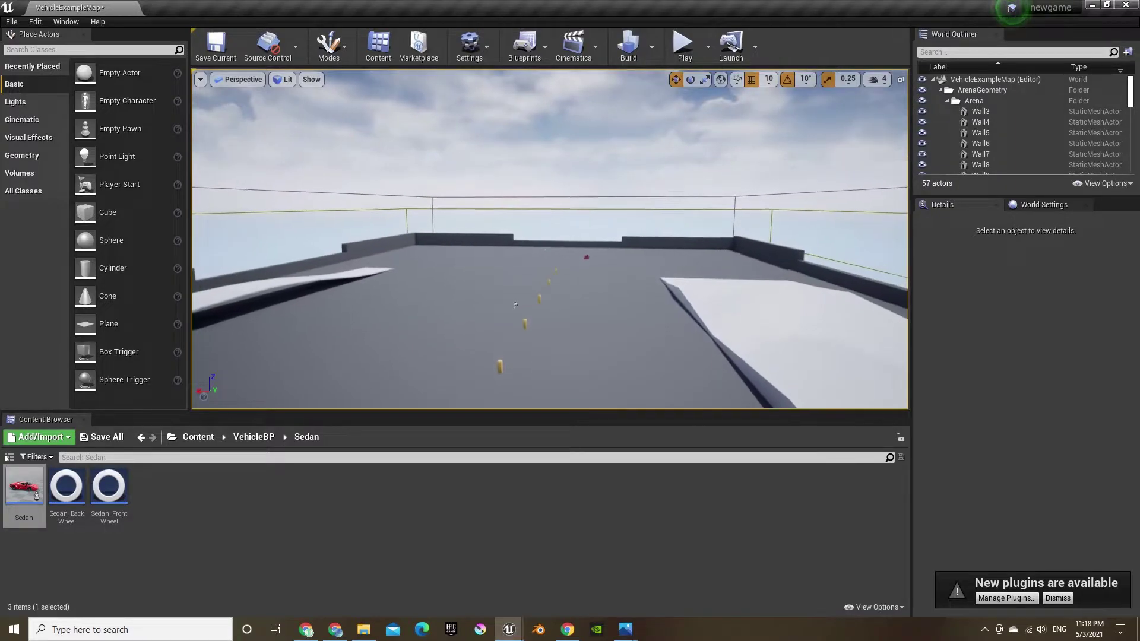
{"action": "left_click", "coordinate": [586, 257]}
{"action": "key", "text": "f"}
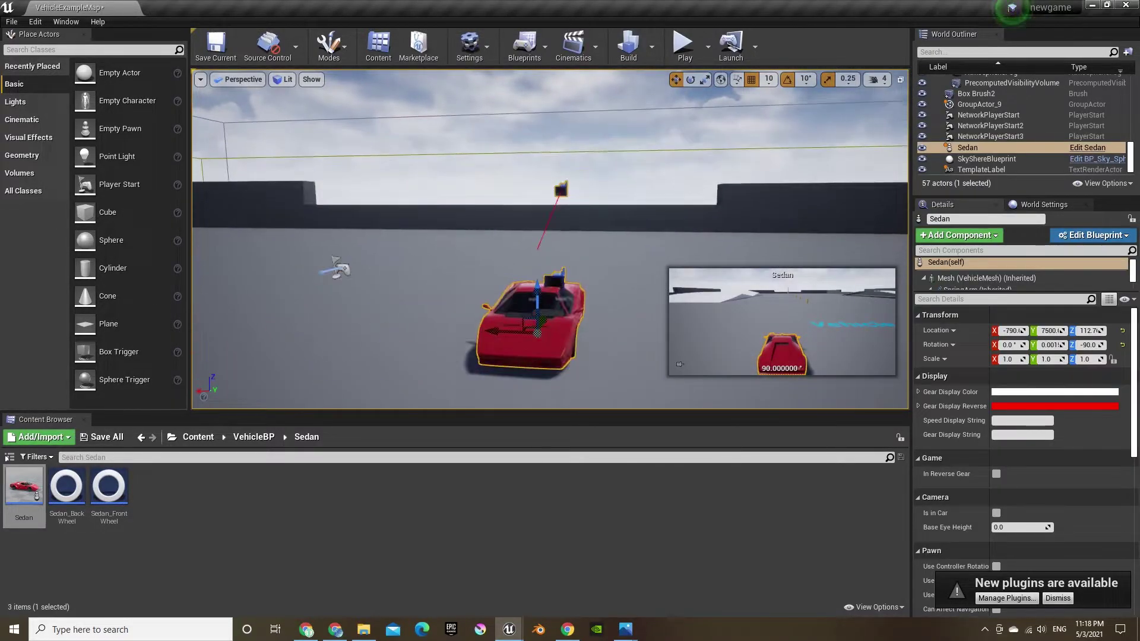
{"action": "right_click_drag", "start_coordinate": [550, 239], "coordinate": [380, 262]}
{"action": "left_click", "coordinate": [629, 291]}
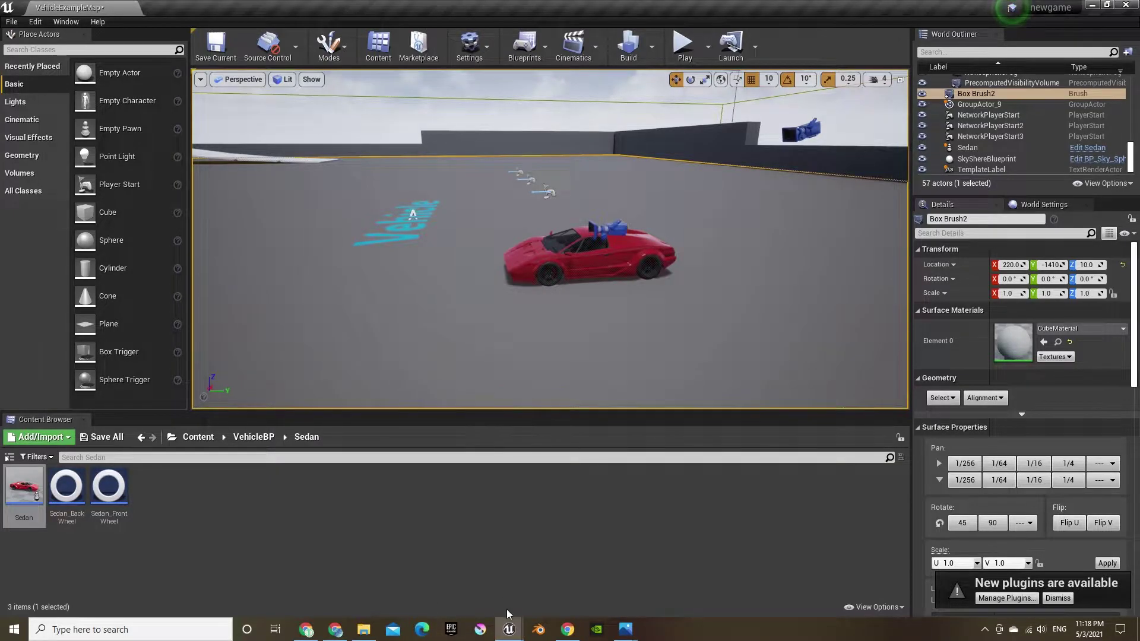
Step: Switch to the Sedan blueprint, select its VehicleMovement component and set the Mass to 100
{"action": "mouse_move", "coordinate": [510, 623]}
{"action": "left_click", "coordinate": [553, 587]}
{"action": "left_click_drag", "start_coordinate": [622, 261], "coordinate": [636, 254]}
{"action": "left_click", "coordinate": [118, 170]}
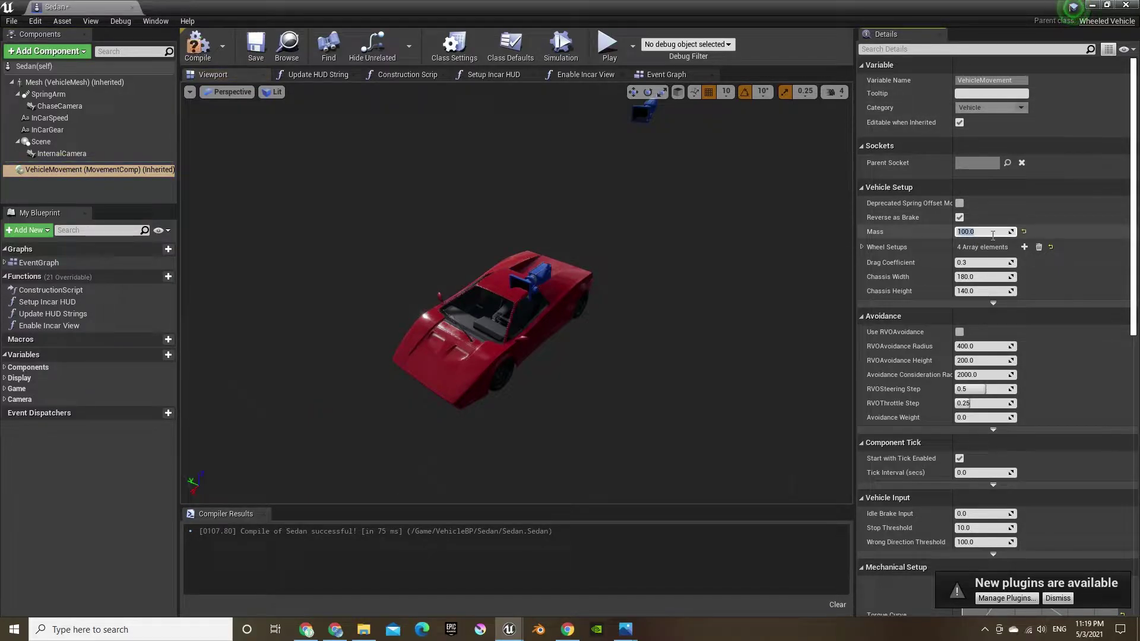
Step: Reshape the Torque Curve, moving the peak key to about time 80, value 509, and the end key to about time 3741, value 505
{"action": "scroll", "coordinate": [936, 301], "scroll_direction": "down", "scroll_amount": 8}
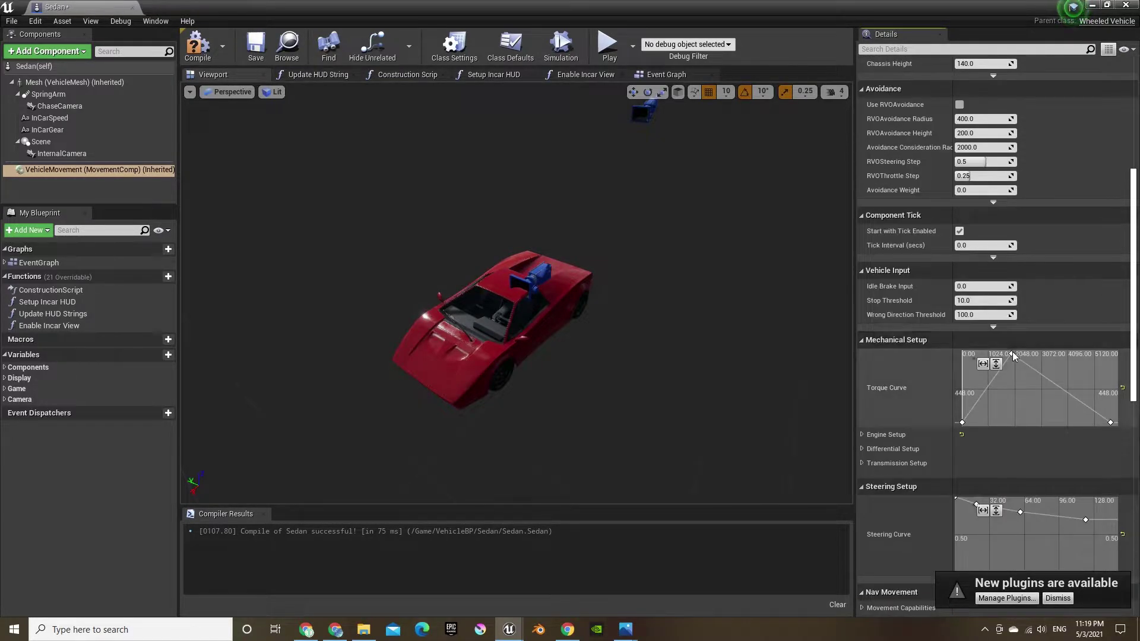
{"action": "left_click_drag", "start_coordinate": [1012, 354], "coordinate": [964, 347]}
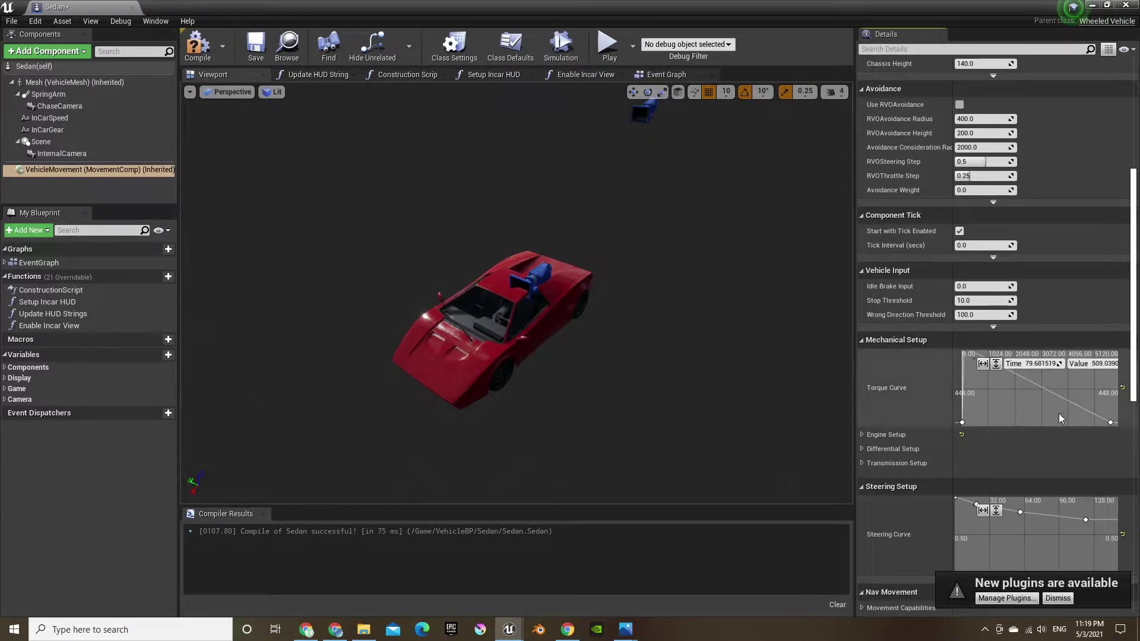
{"action": "mouse_move", "coordinate": [1109, 424]}
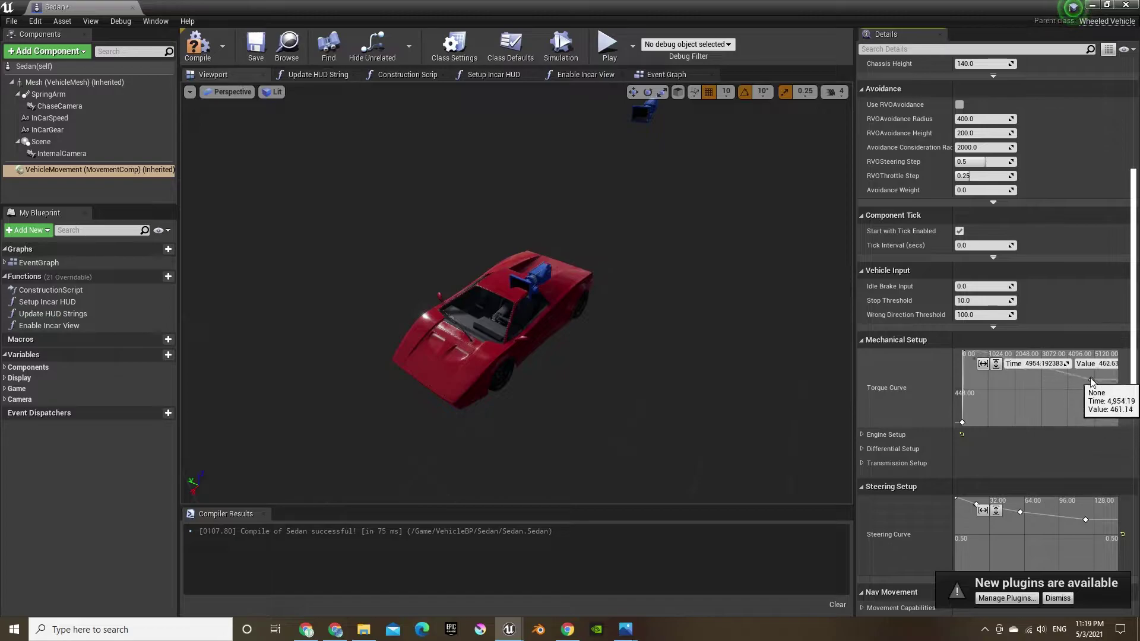
{"action": "left_click_drag", "start_coordinate": [1063, 354], "coordinate": [1060, 353]}
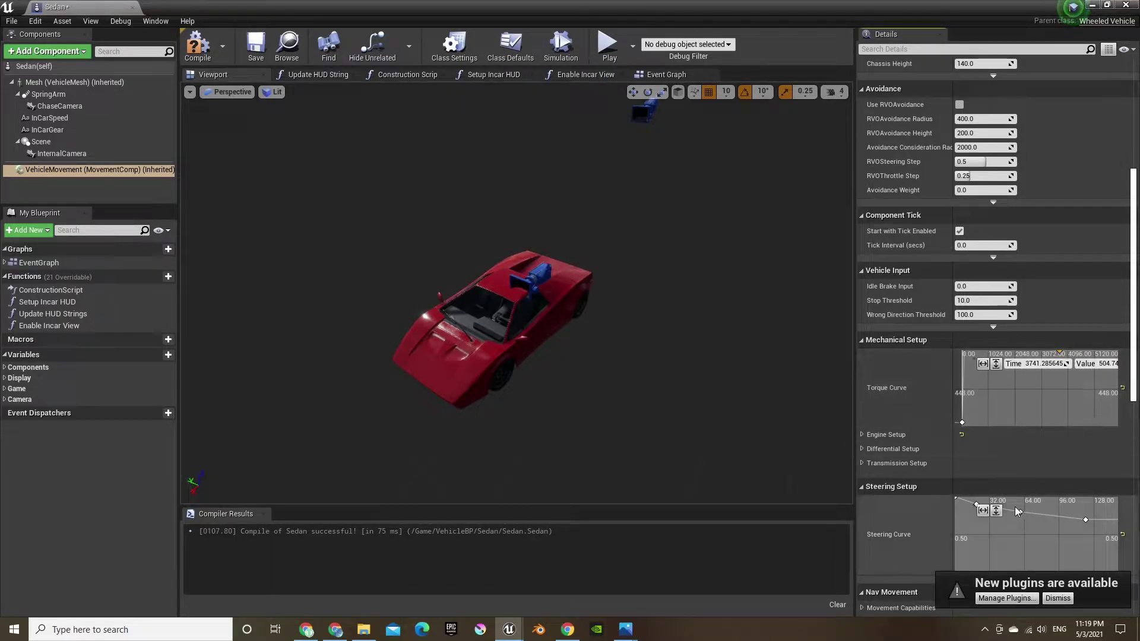
Step: Flatten the Steering Curve near full steering, with keys at about time 61, value 0.97, and time 117, value 0.95
{"action": "left_click_drag", "start_coordinate": [976, 503], "coordinate": [977, 494]}
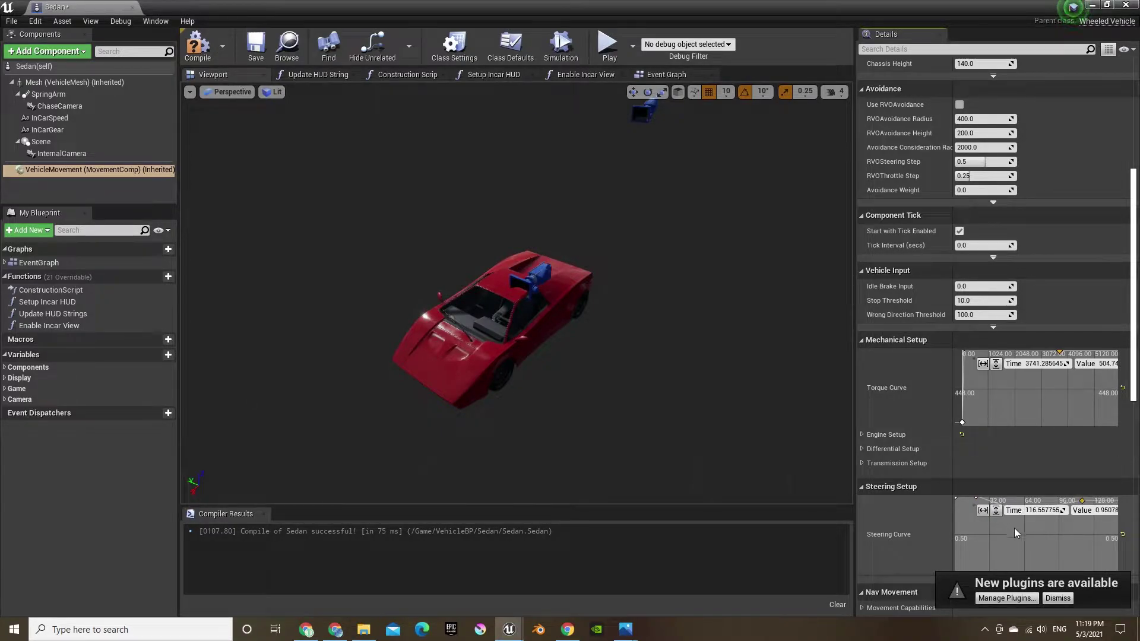
{"action": "right_click_drag", "start_coordinate": [1020, 529], "coordinate": [1022, 542]}
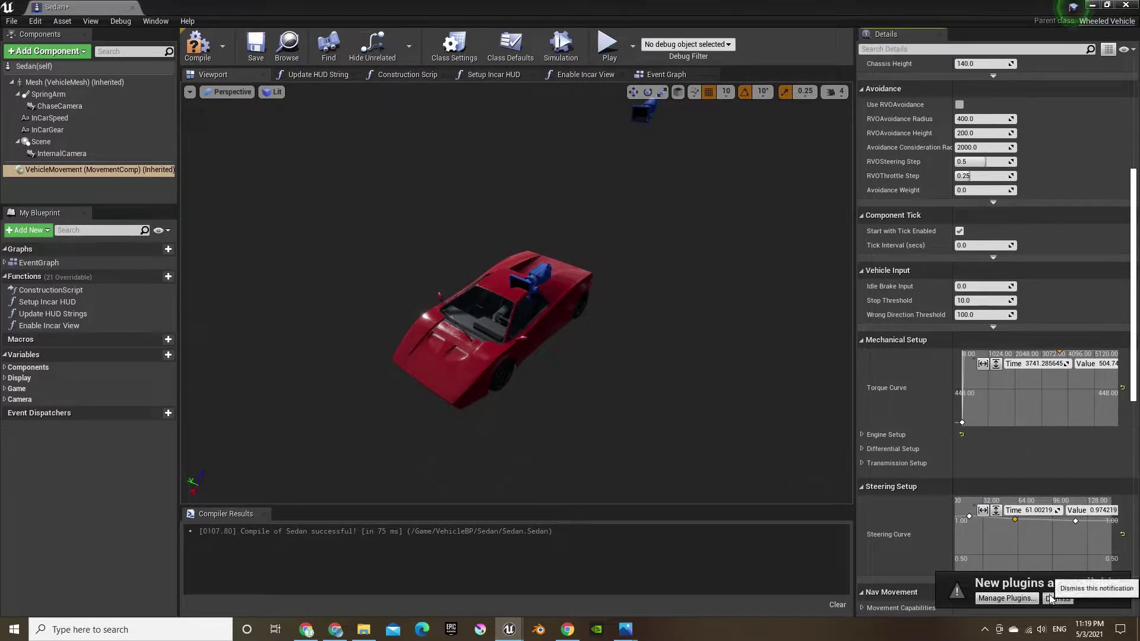
Step: Set the engine's Max RPM to 9000000, compile and save the Sedan blueprint, and return to the level editor
{"action": "scroll", "coordinate": [926, 526], "scroll_direction": "down", "scroll_amount": 5}
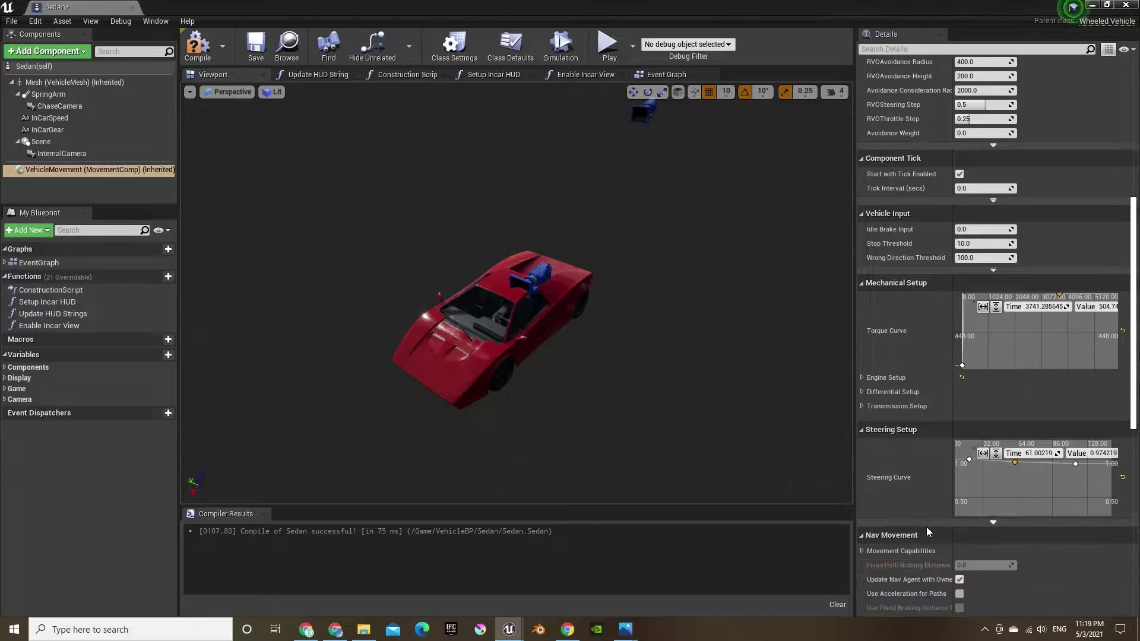
{"action": "left_click", "coordinate": [990, 275]}
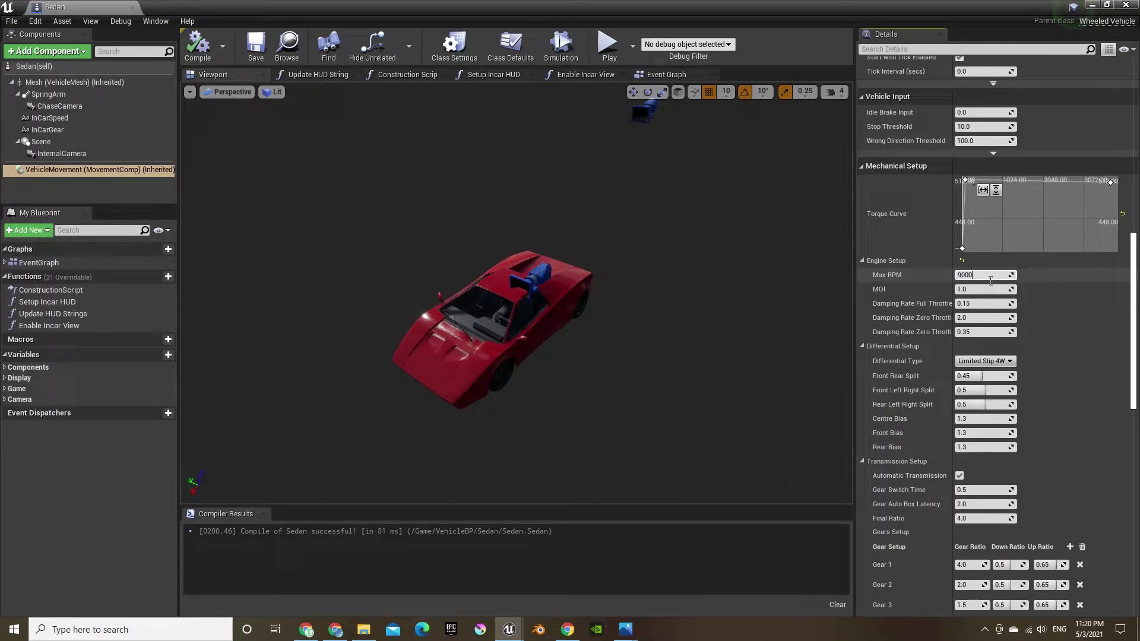
{"action": "left_click", "coordinate": [198, 46]}
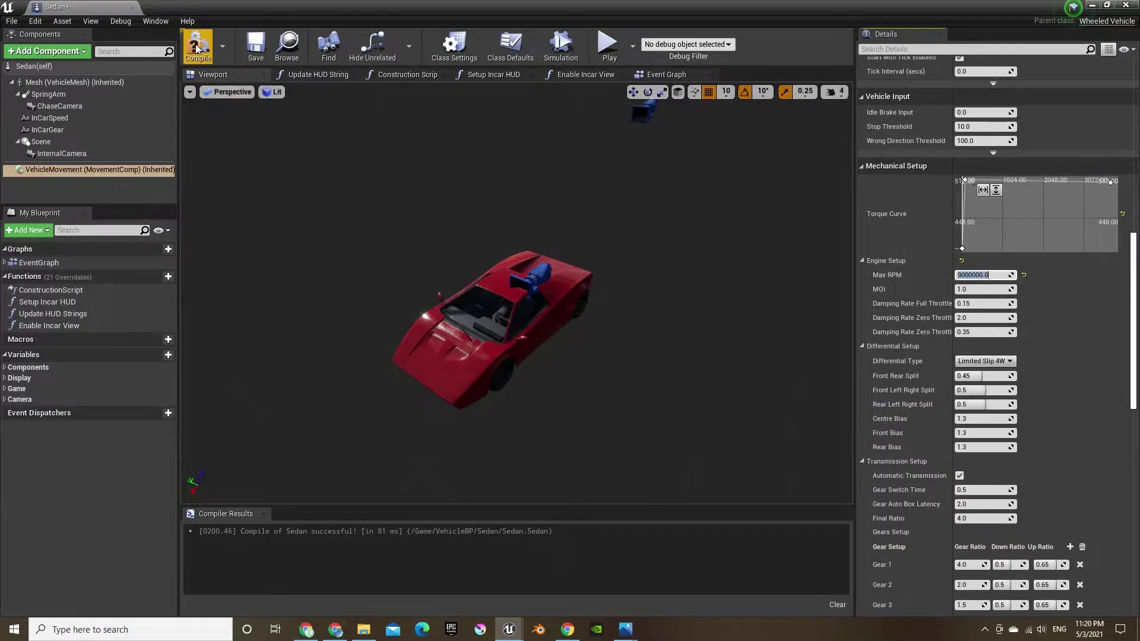
{"action": "left_click", "coordinate": [256, 46]}
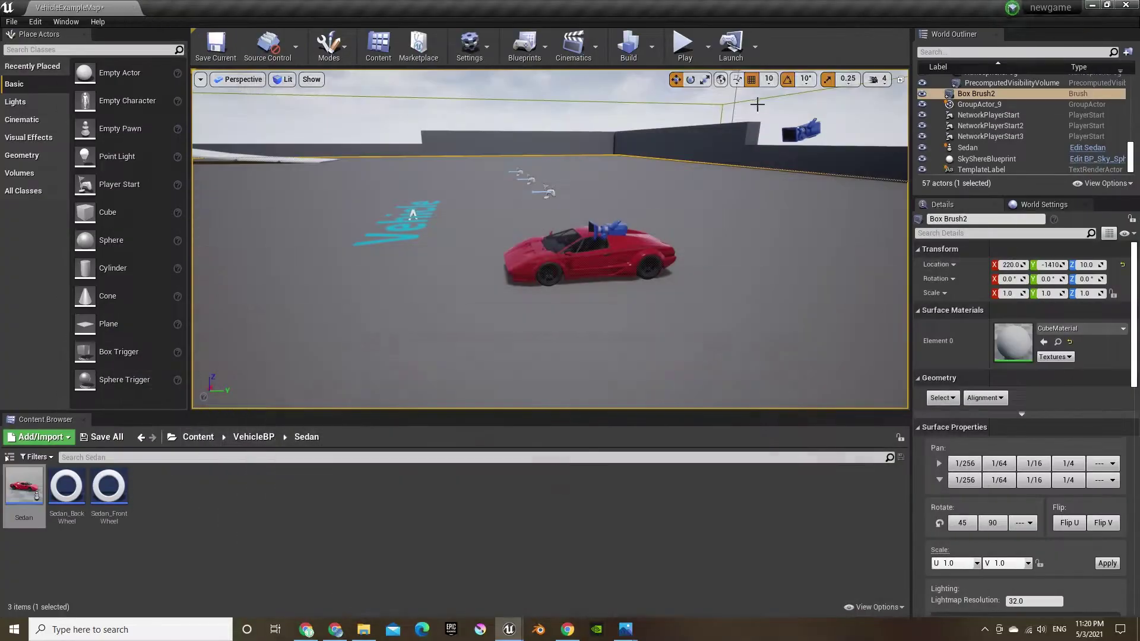
Step: Play the level, drive the car straight ahead to check its acceleration, and stop the play session
{"action": "left_click", "coordinate": [684, 45]}
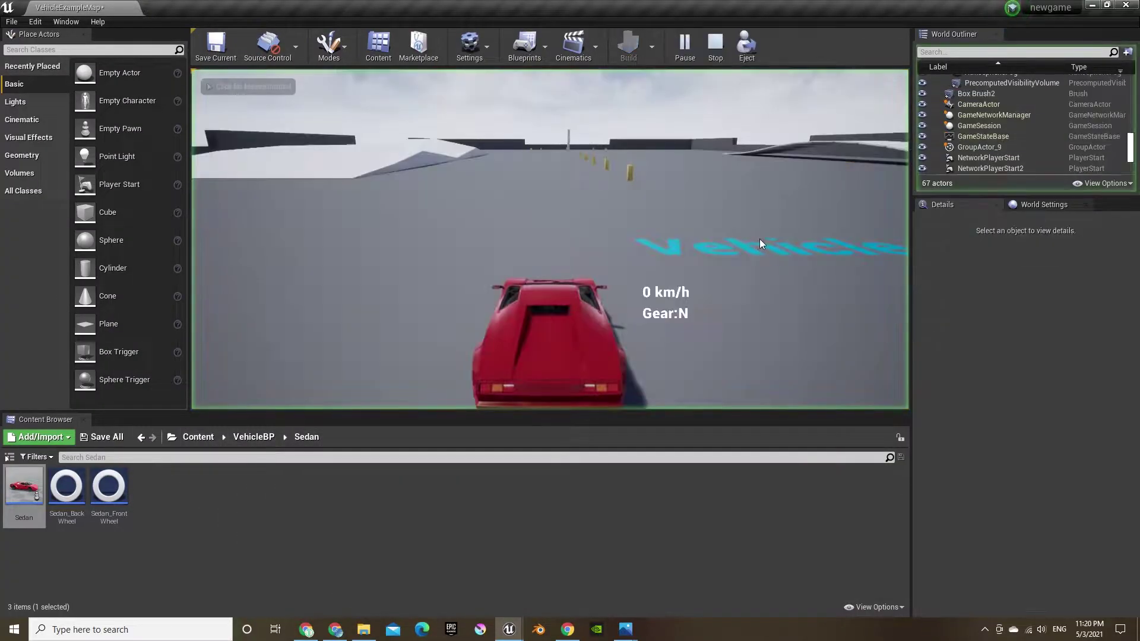
{"action": "key", "text": "w"}
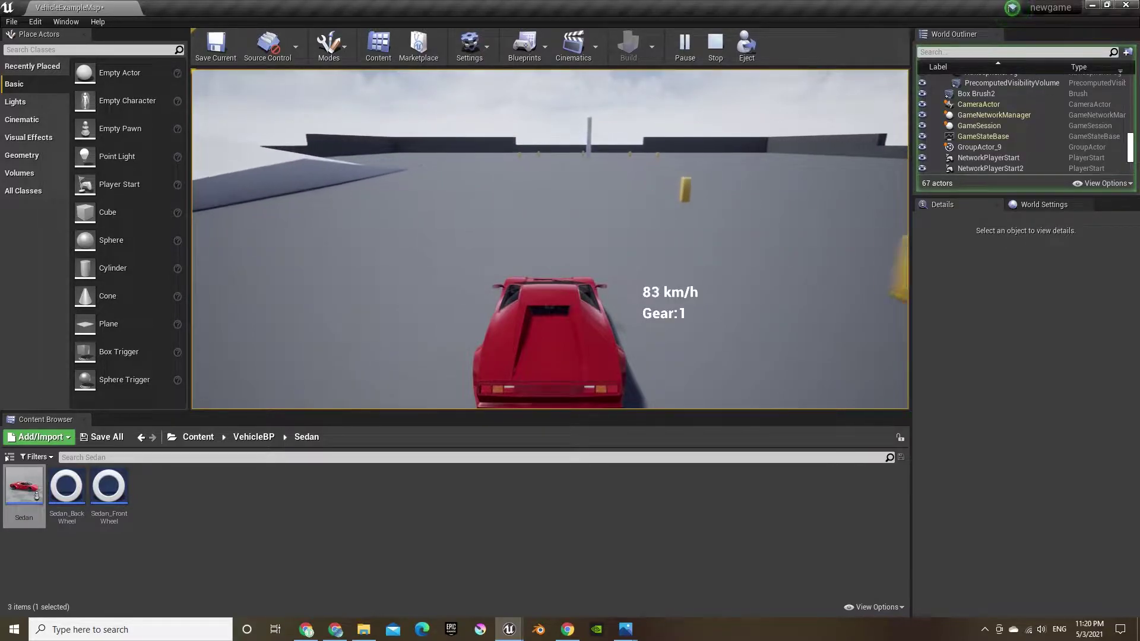
{"action": "key", "text": "Escape"}
Step: Change the Mass of the Sedan's VehicleMovement component, compile the blueprint and return to the level editor
{"action": "mouse_move", "coordinate": [509, 628]}
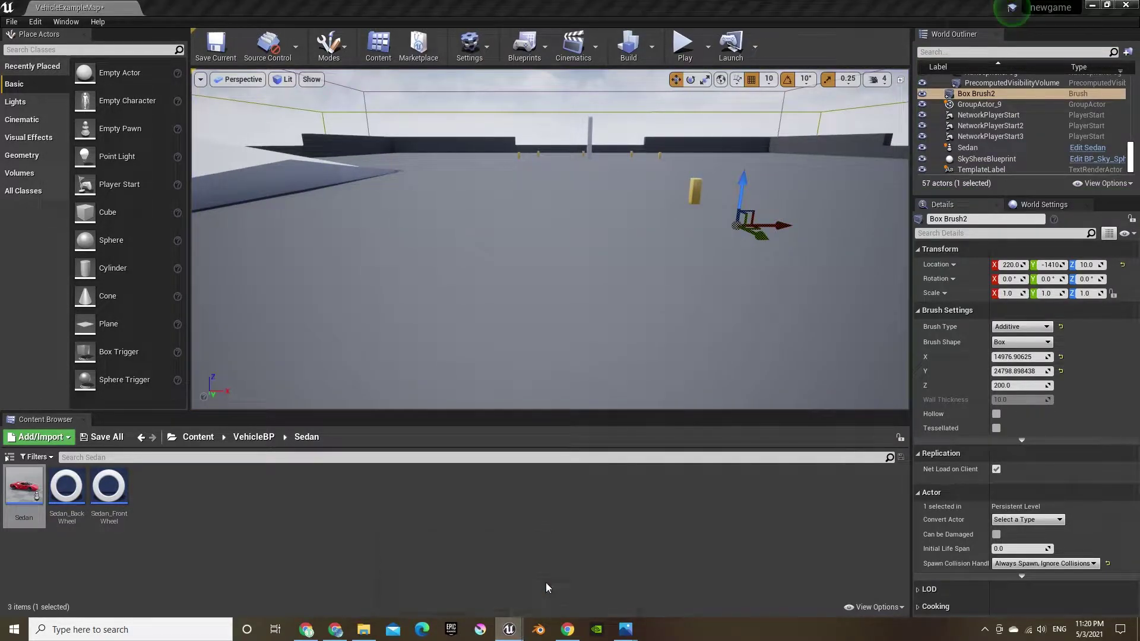
{"action": "left_click", "coordinate": [546, 582]}
{"action": "left_click", "coordinate": [98, 170]}
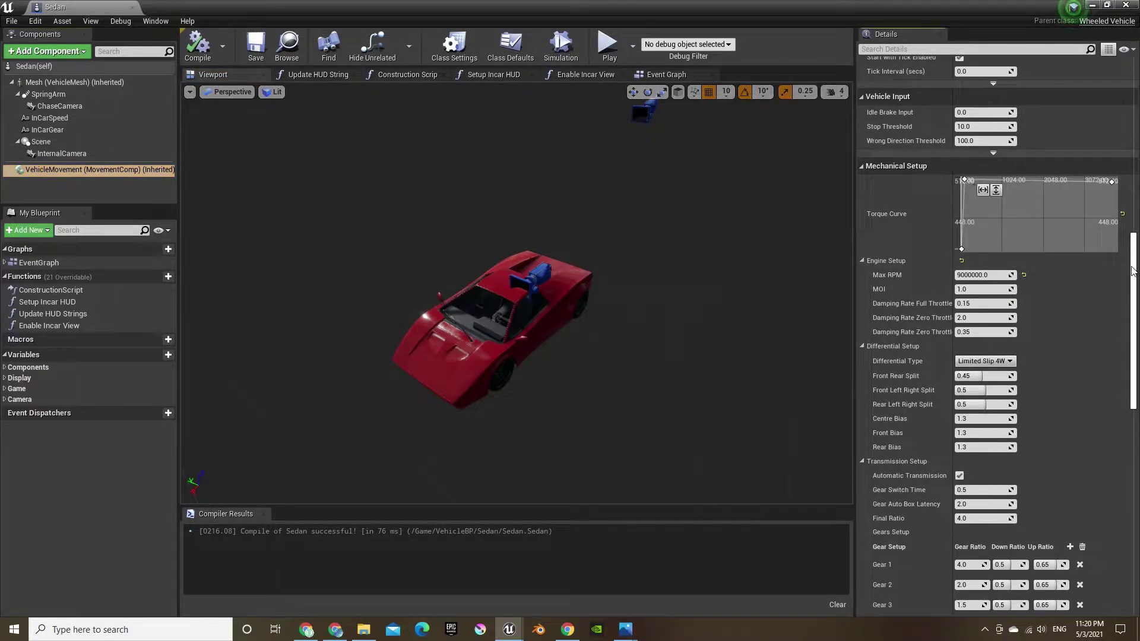
{"action": "scroll", "coordinate": [1133, 271], "scroll_direction": "up", "scroll_amount": 10}
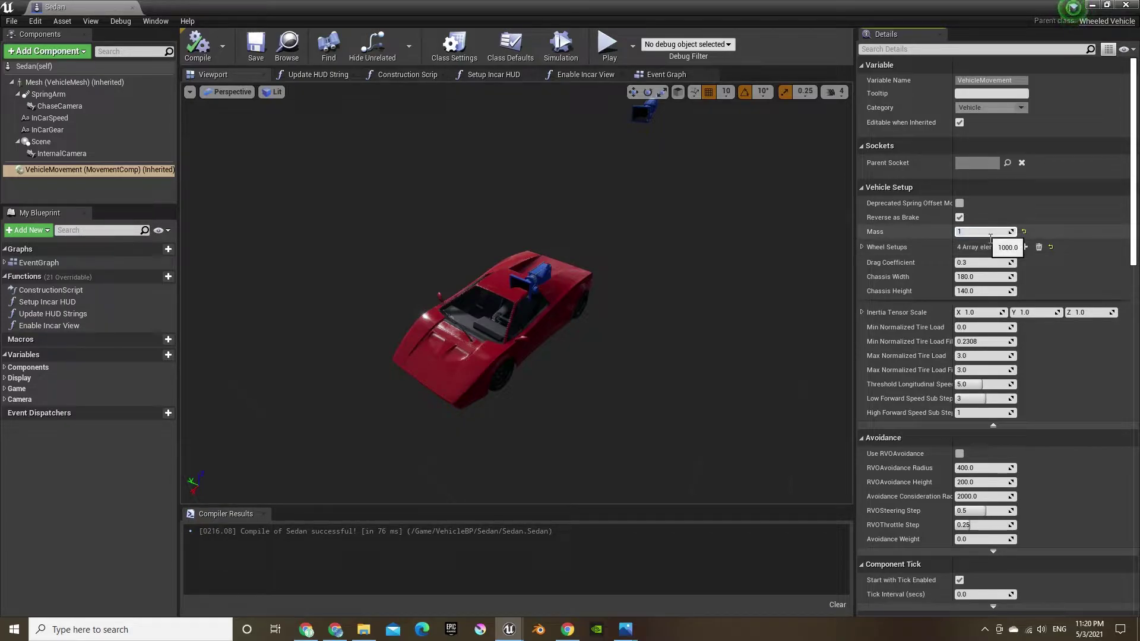
{"action": "left_click", "coordinate": [217, 48]}
{"action": "left_click", "coordinate": [1093, 4]}
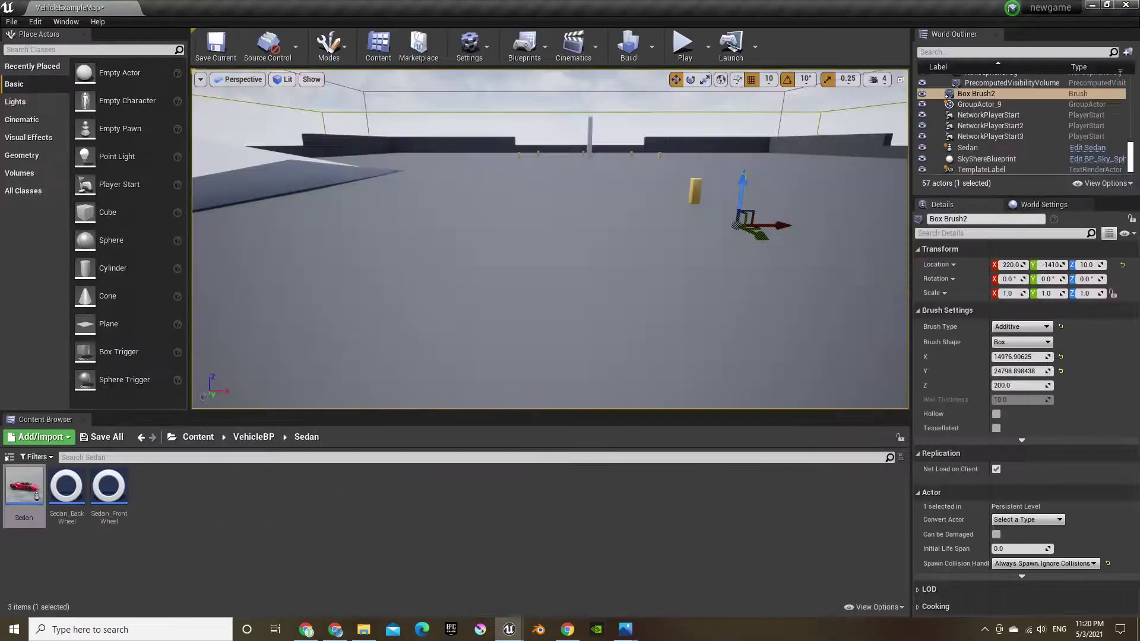
Step: Play the level and test-drive the car around the arena, turning, braking and crossing the white ramp, before stopping the session
{"action": "left_click", "coordinate": [677, 51]}
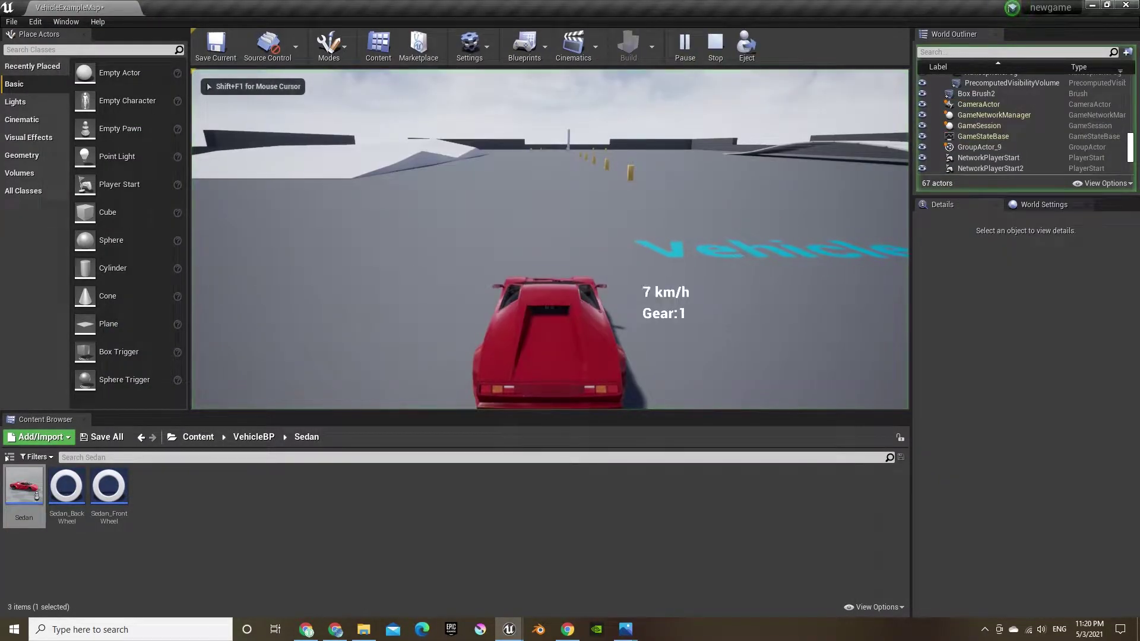
{"action": "key", "text": "w"}
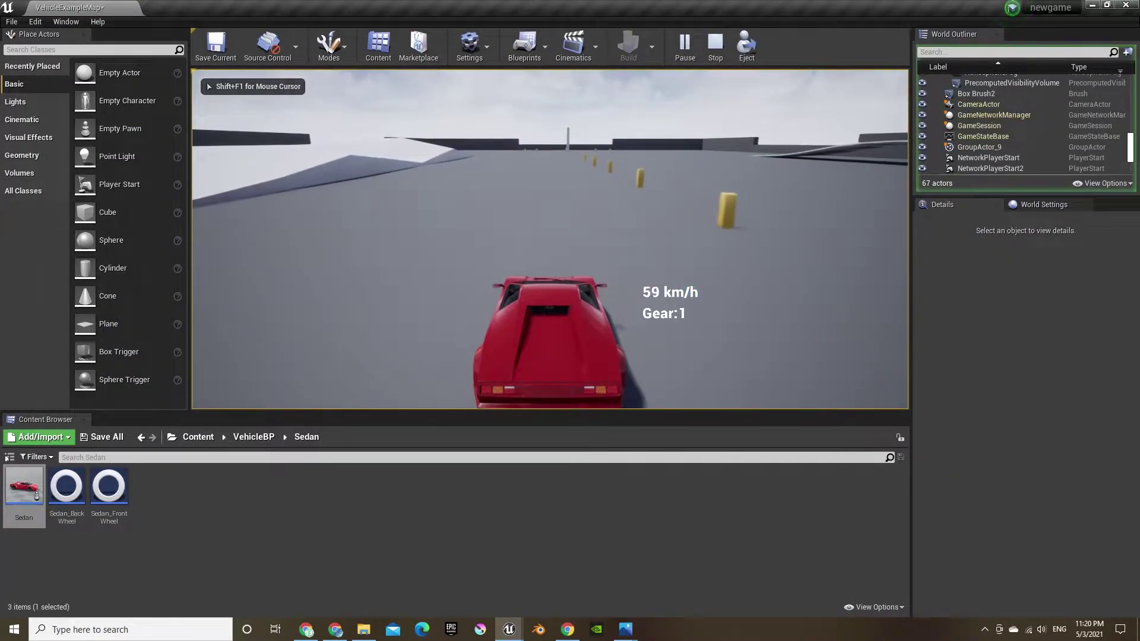
{"action": "key", "text": "w"}
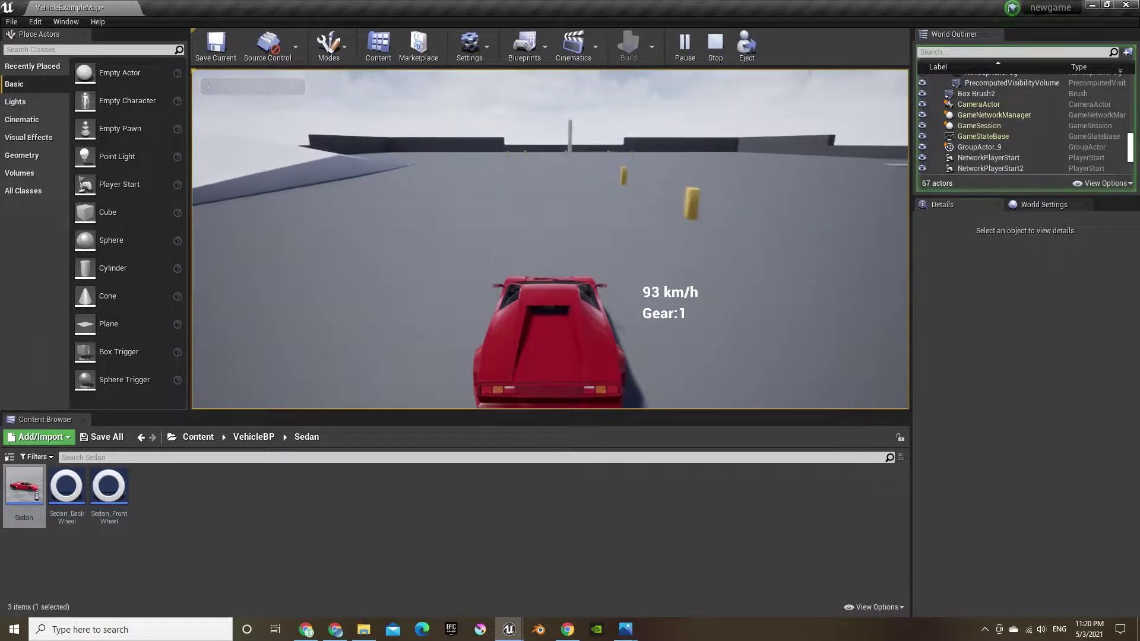
{"action": "key", "text": "a"}
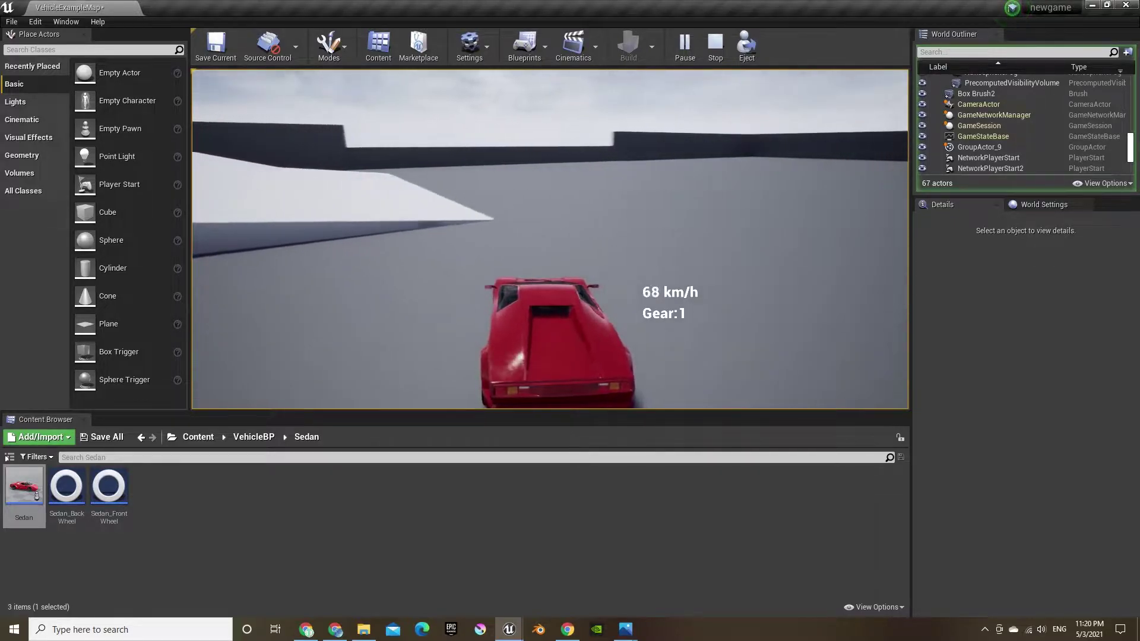
{"action": "key", "text": "s"}
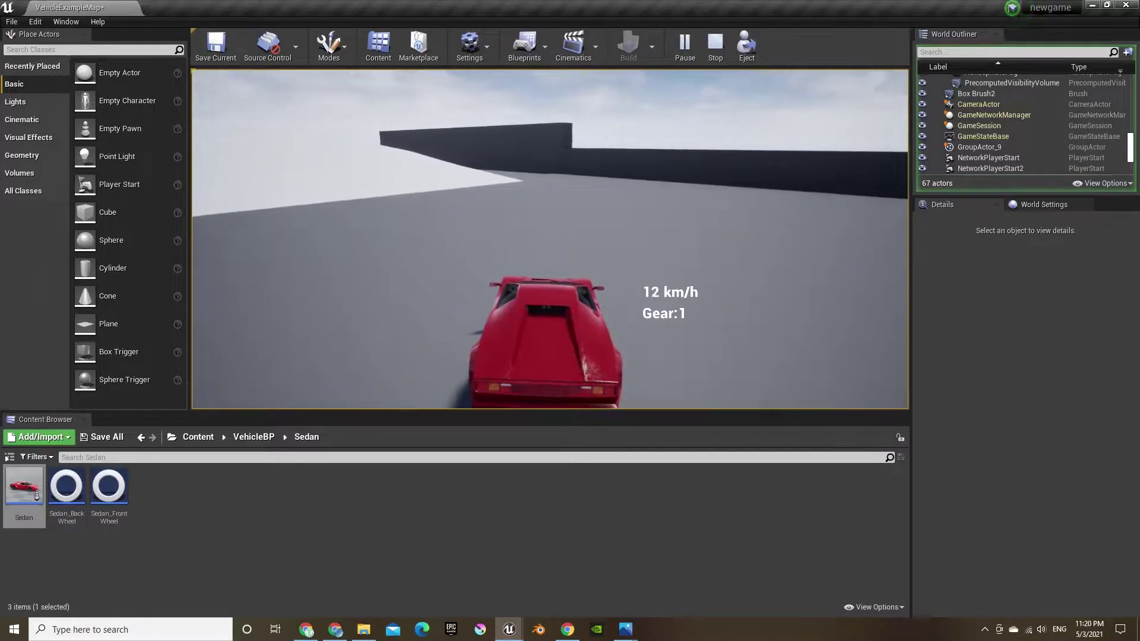
{"action": "key", "text": "w"}
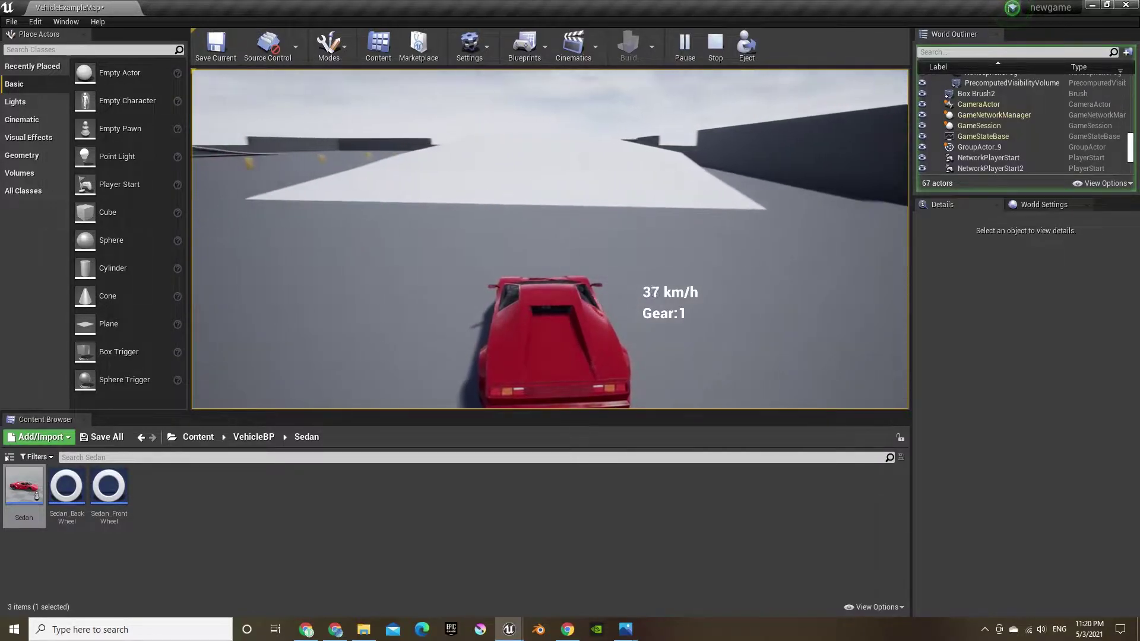
{"action": "key", "text": "w"}
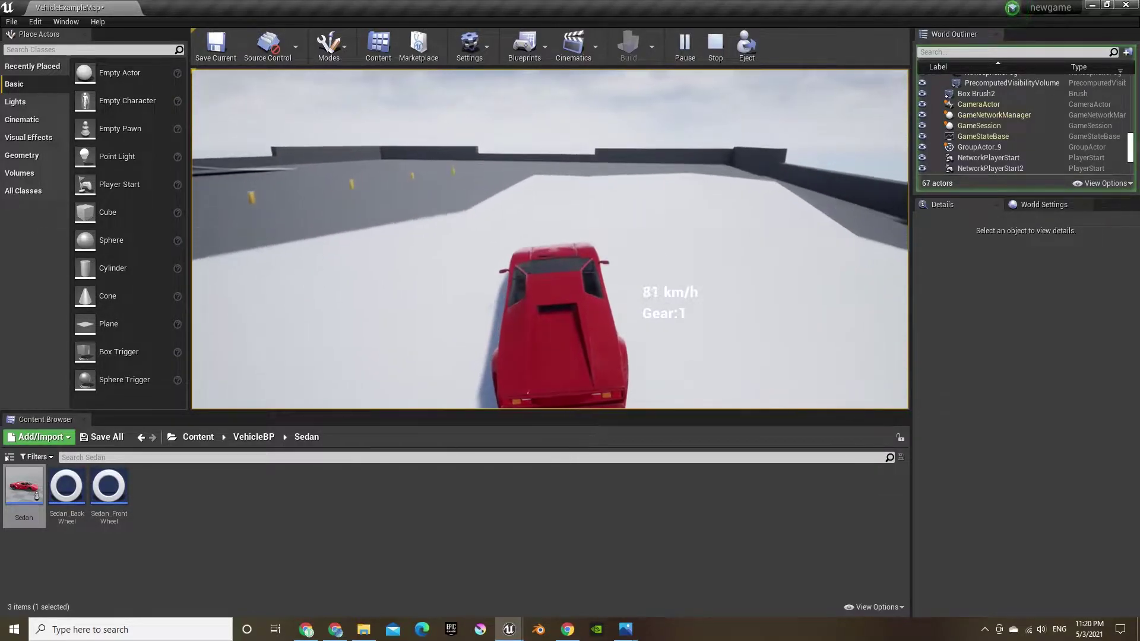
{"action": "key", "text": "a"}
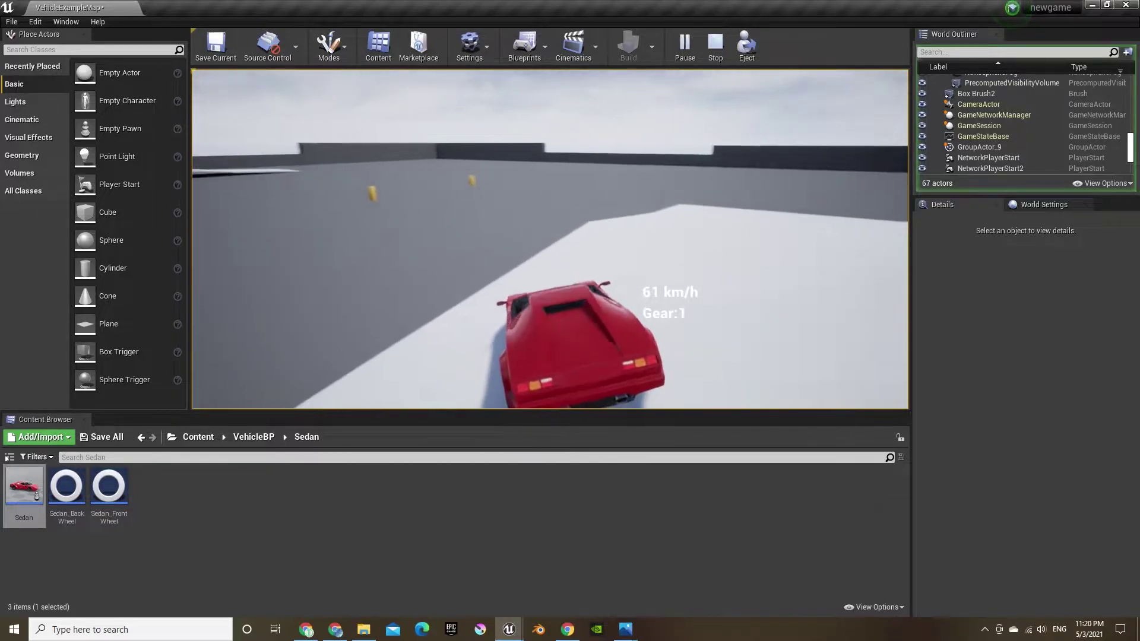
{"action": "key", "text": "w"}
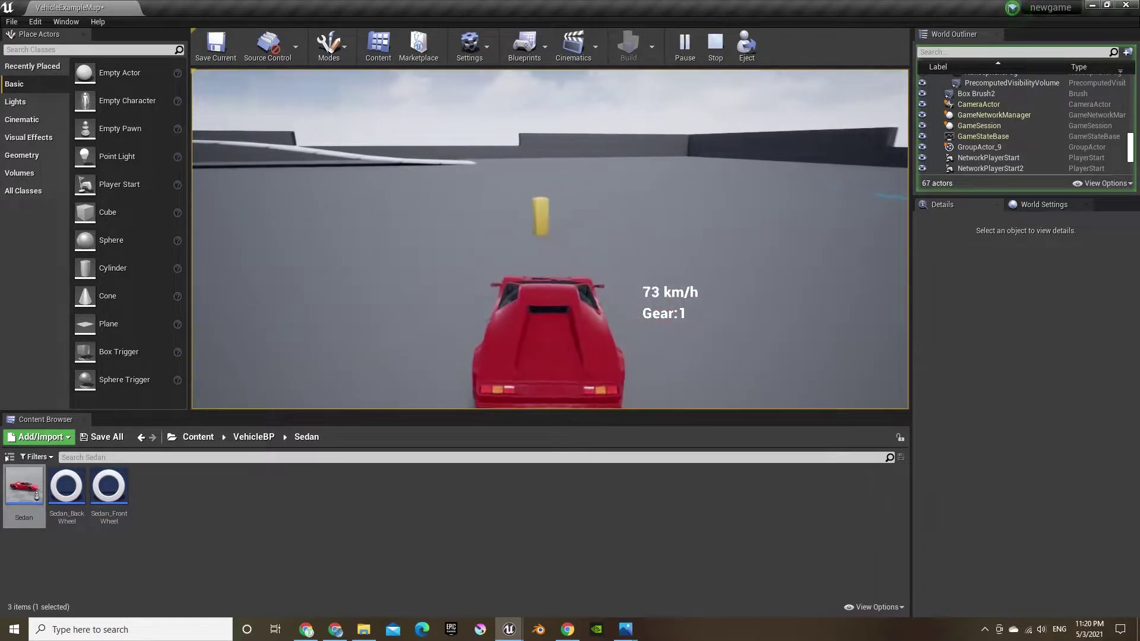
{"action": "key", "text": "w"}
{"action": "key", "text": "a"}
{"action": "key", "text": "s"}
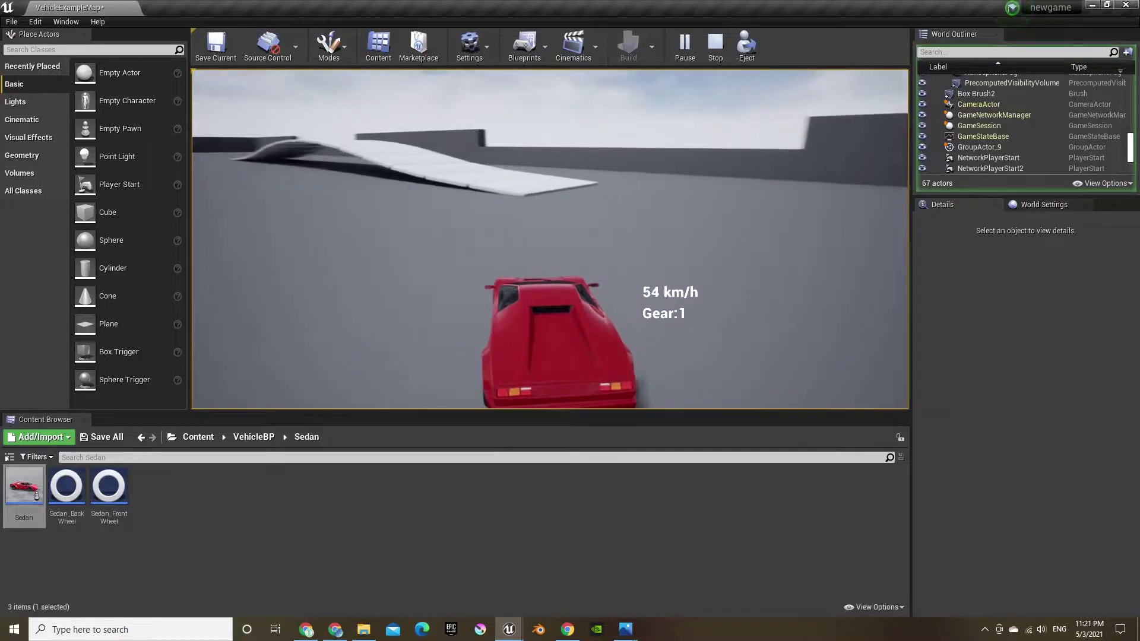
{"action": "key", "text": "Escape"}
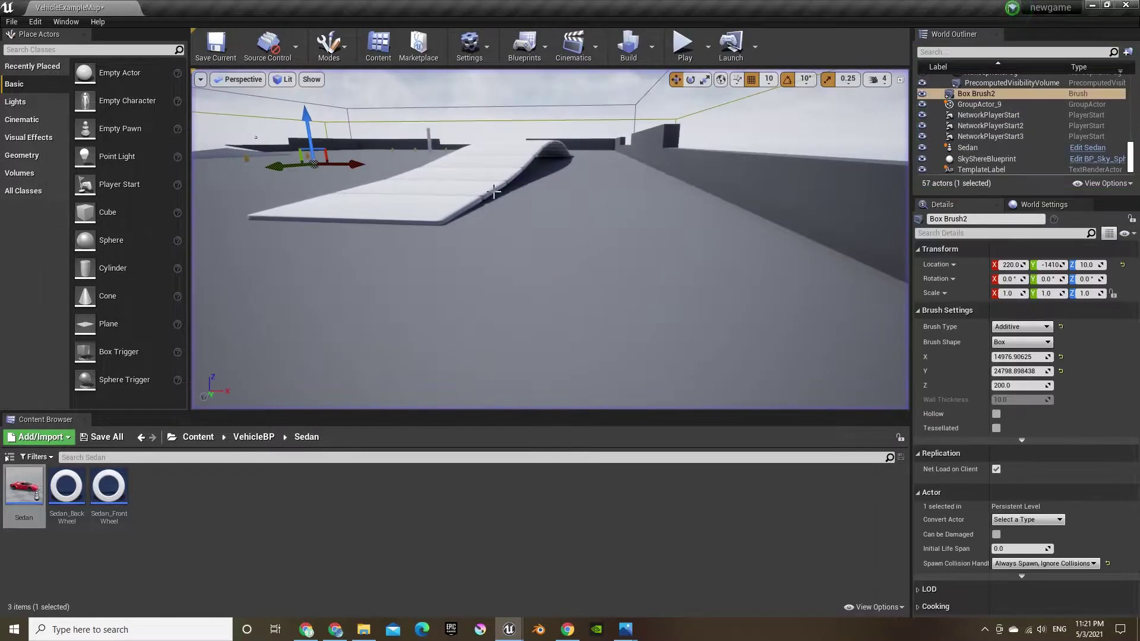
Step: Create a level named Main_map in the Sedan folder and open it without saving the pending changes
{"action": "key", "text": "w"}
{"action": "right_click_drag", "start_coordinate": [550, 240], "coordinate": [279, 415]}
{"action": "right_click", "coordinate": [172, 490]}
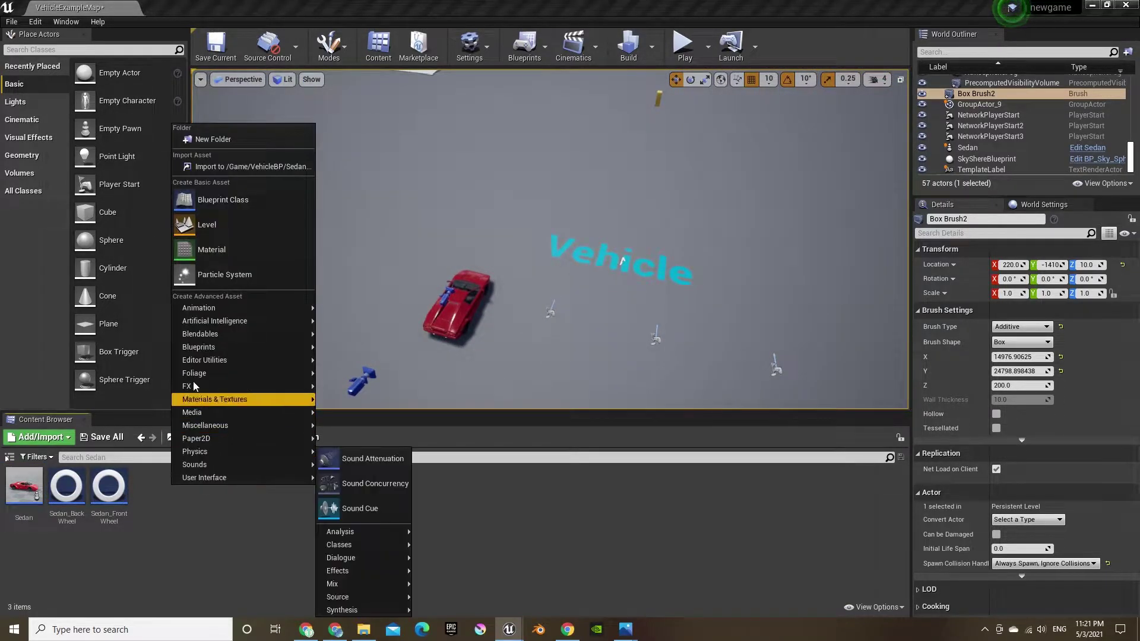
{"action": "left_click", "coordinate": [225, 227]}
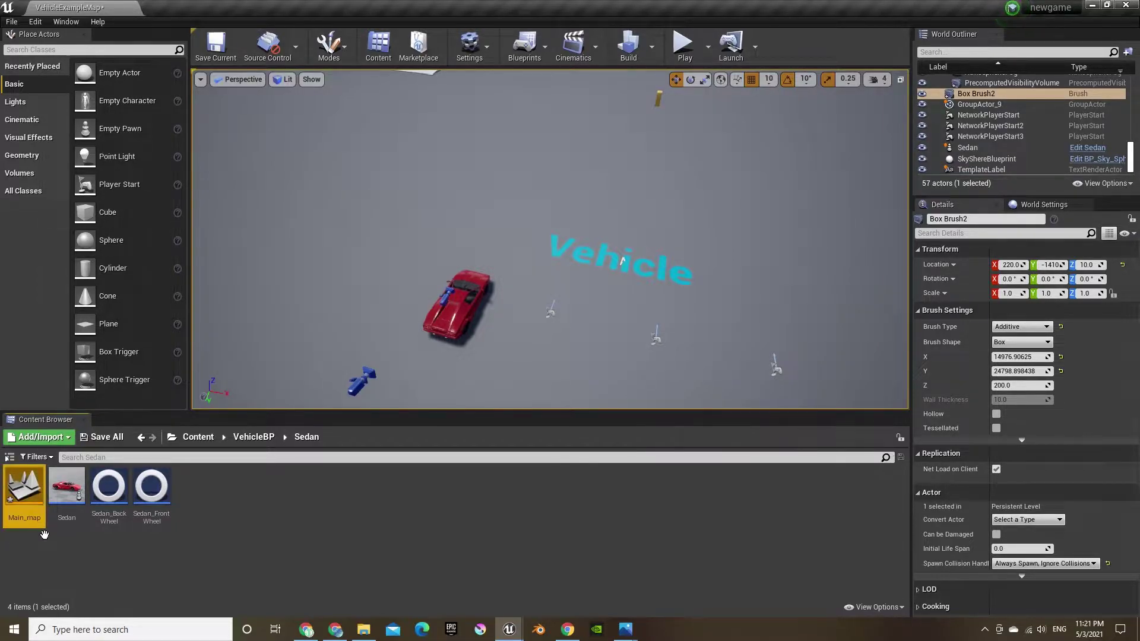
{"action": "double_click", "coordinate": [45, 509]}
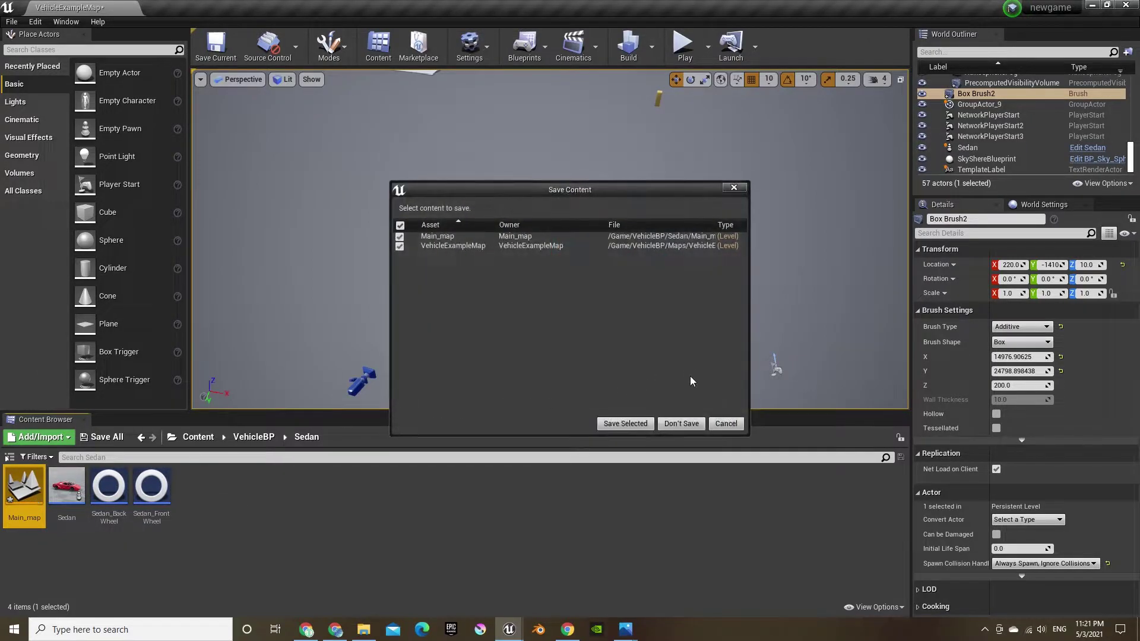
{"action": "left_click", "coordinate": [678, 424]}
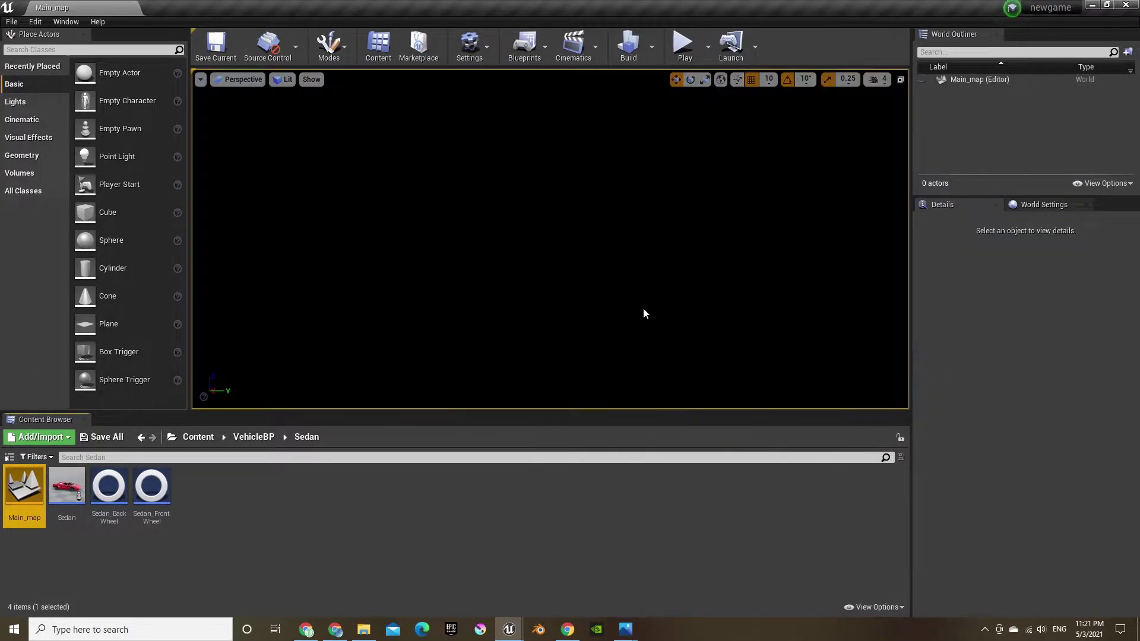
Step: Set the viewport to Unlit view mode and place a Plane in the empty level
{"action": "left_click", "coordinate": [285, 79]}
{"action": "left_click", "coordinate": [297, 115]}
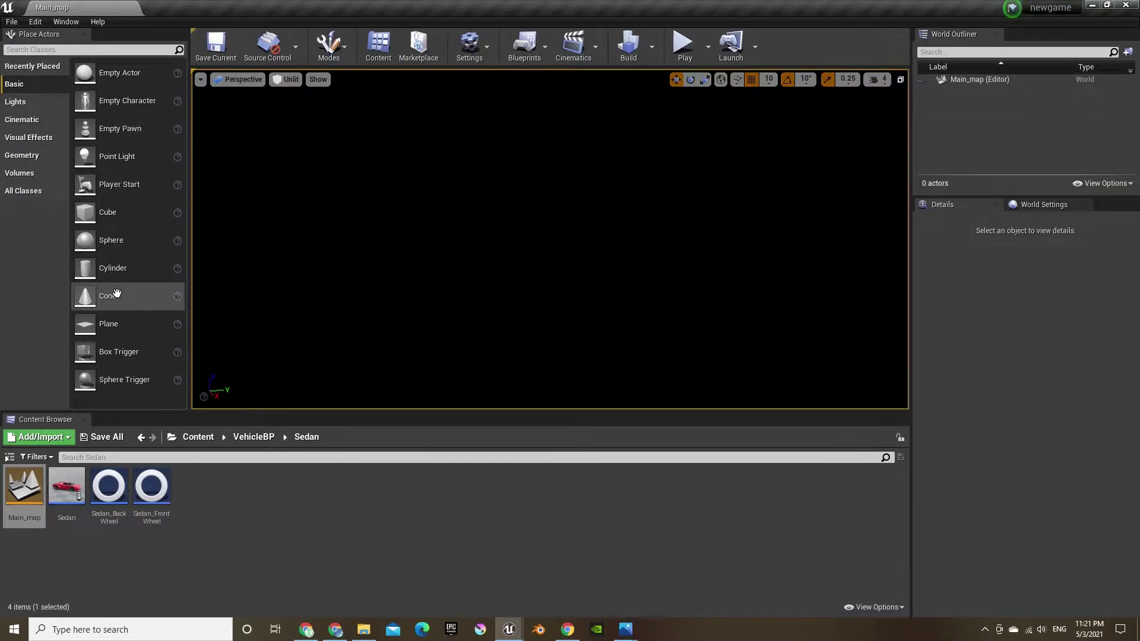
{"action": "left_click_drag", "start_coordinate": [109, 324], "coordinate": [475, 274]}
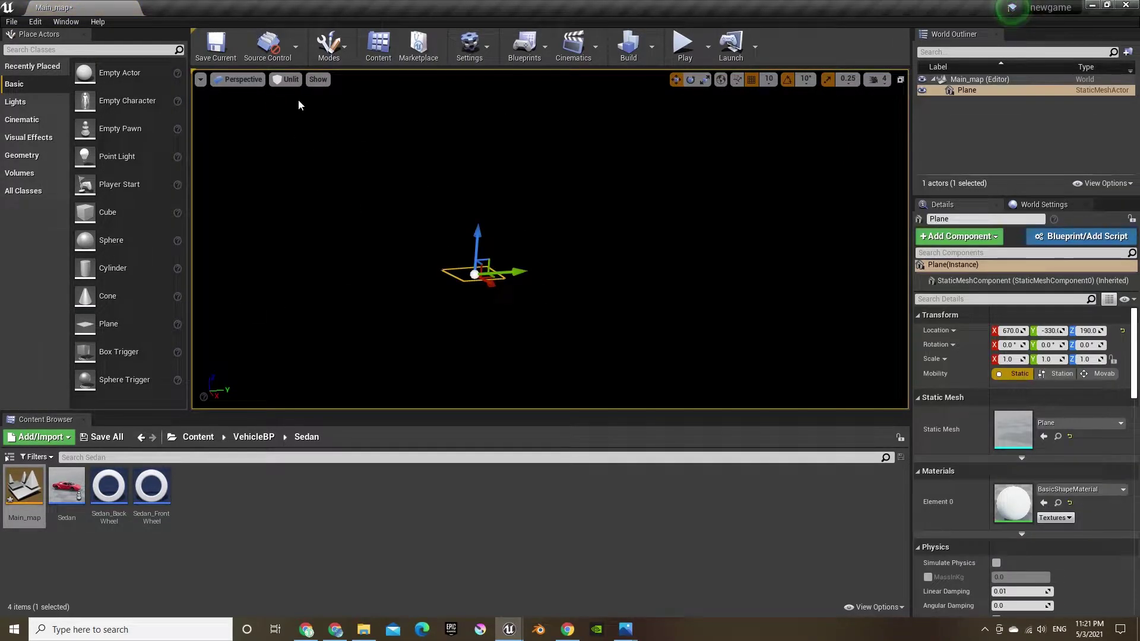
Step: Examine the plane in Lit view mode from another angle and return the viewport to Unlit
{"action": "left_click", "coordinate": [286, 79]}
{"action": "left_click", "coordinate": [314, 106]}
{"action": "right_click_drag", "start_coordinate": [434, 196], "coordinate": [377, 293]}
{"action": "left_click", "coordinate": [286, 83]}
{"action": "left_click", "coordinate": [301, 117]}
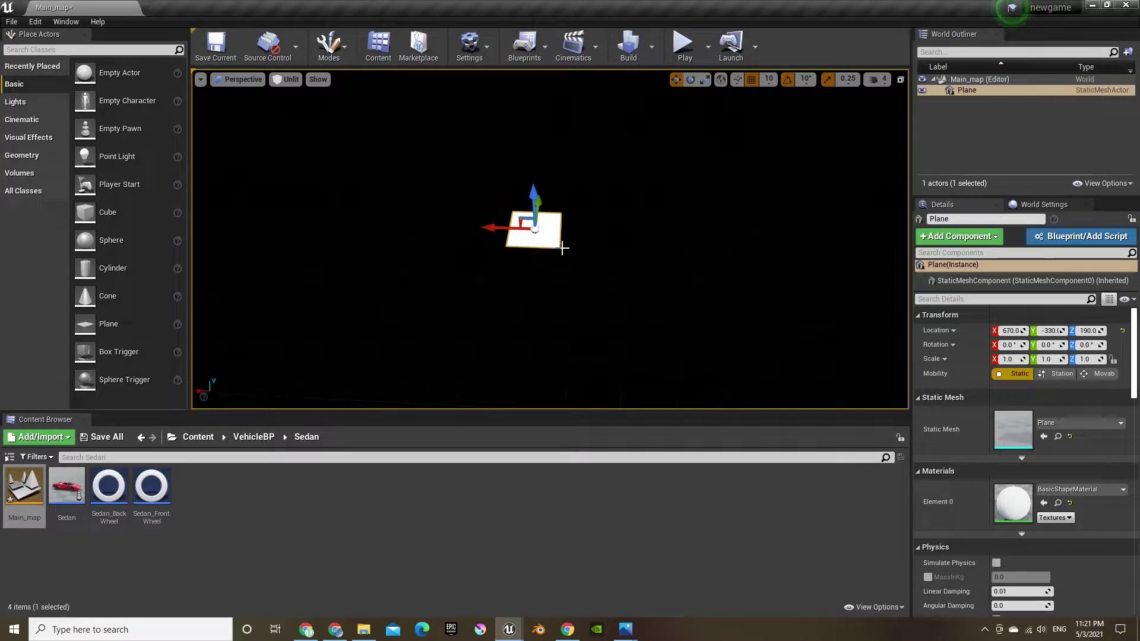
Step: Delete the plane and set up a new landscape with 32 × 32 components in Landscape mode
{"action": "key", "text": "Delete"}
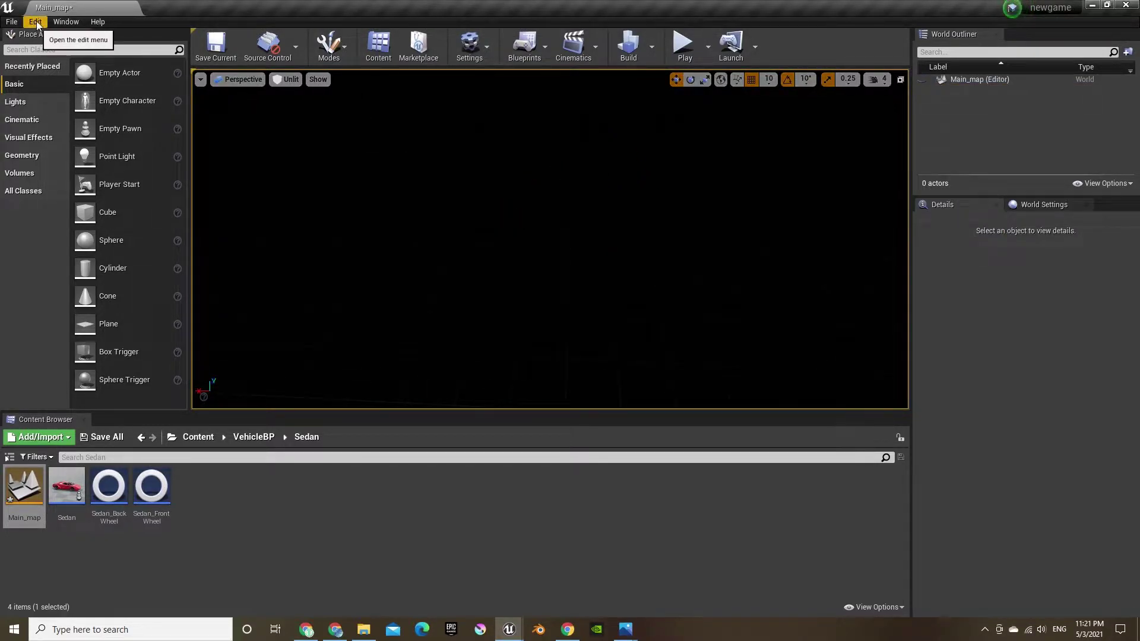
{"action": "left_click", "coordinate": [329, 45]}
{"action": "left_click", "coordinate": [350, 99]}
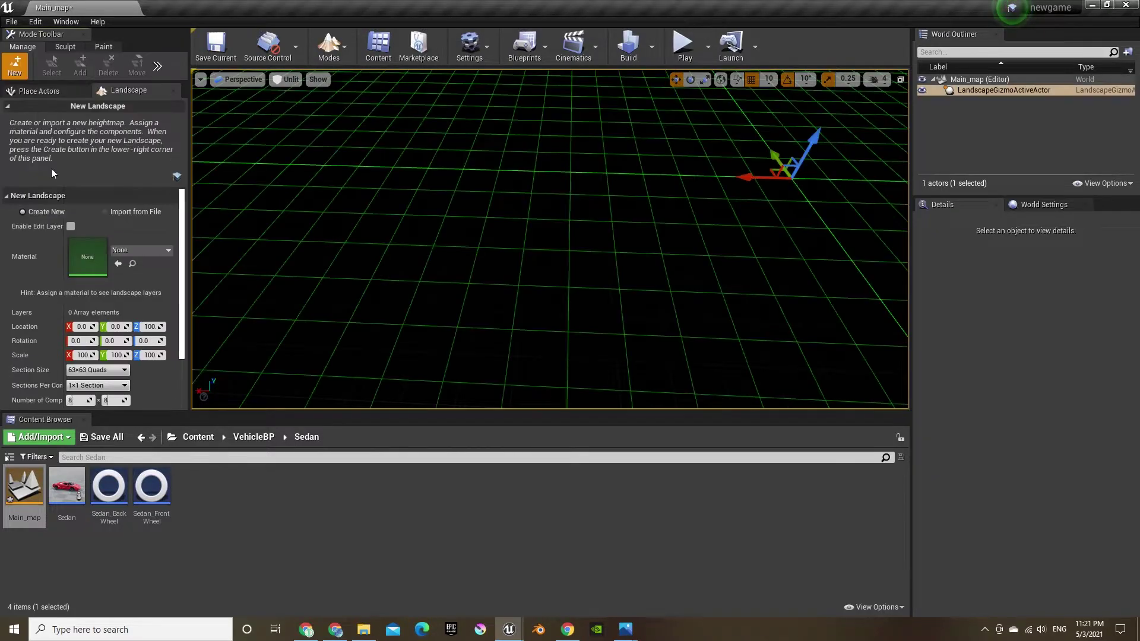
{"action": "scroll", "coordinate": [95, 308], "scroll_direction": "down", "scroll_amount": 2}
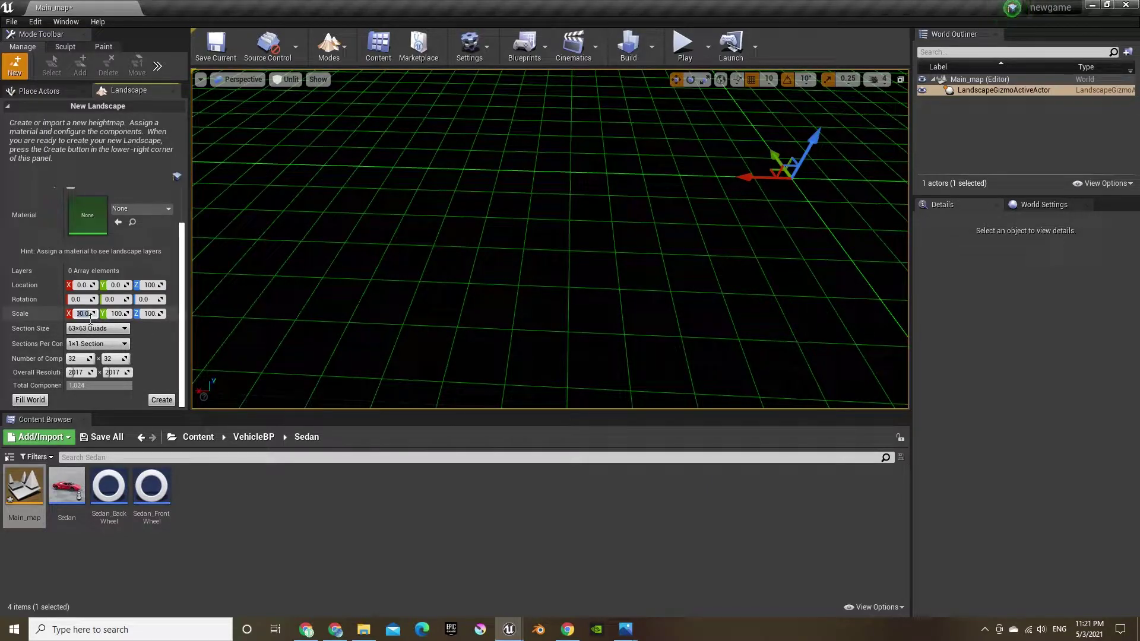
Step: Set the new landscape's scale to 10 in X and Y and 50 in Z
{"action": "left_click", "coordinate": [117, 314]}
{"action": "type", "text": "10"}
{"action": "key", "text": "Return"}
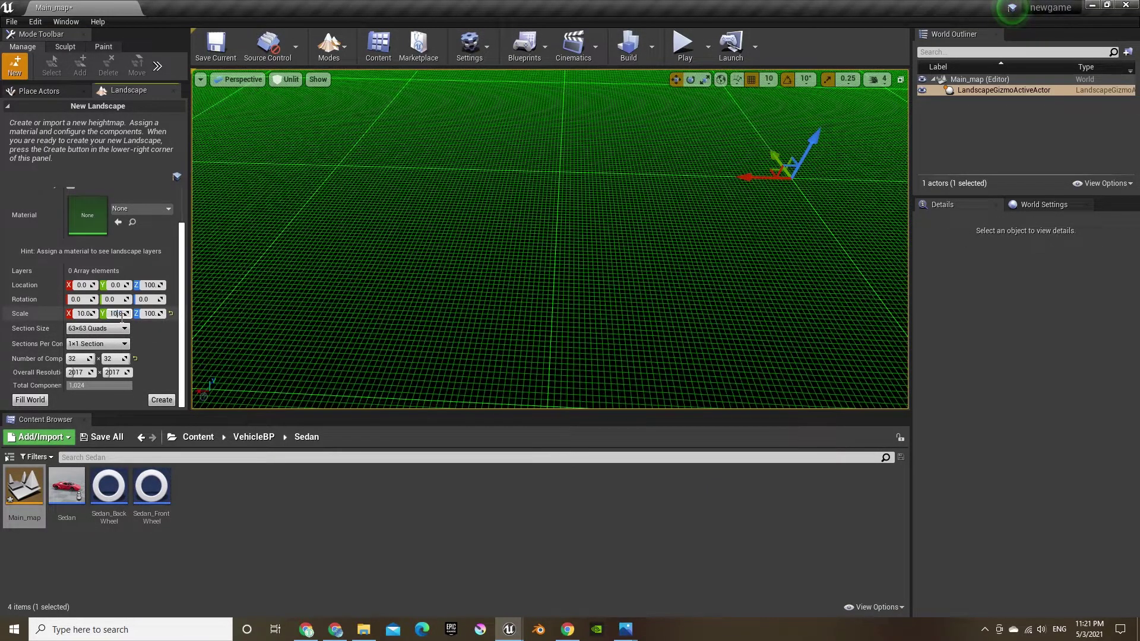
{"action": "left_click", "coordinate": [150, 313]}
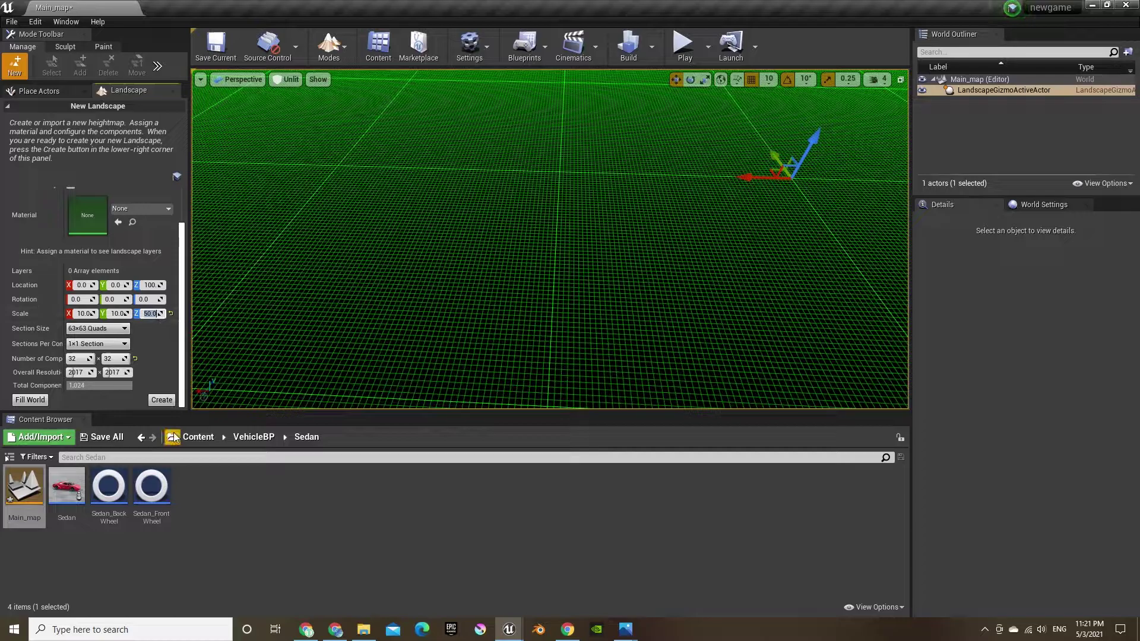
{"action": "mouse_move", "coordinate": [270, 318]}
{"action": "right_mouse_down"}
{"action": "mouse_move", "coordinate": [271, 237]}
{"action": "mouse_move", "coordinate": [380, 231]}
{"action": "mouse_move", "coordinate": [270, 319]}
{"action": "right_mouse_up"}
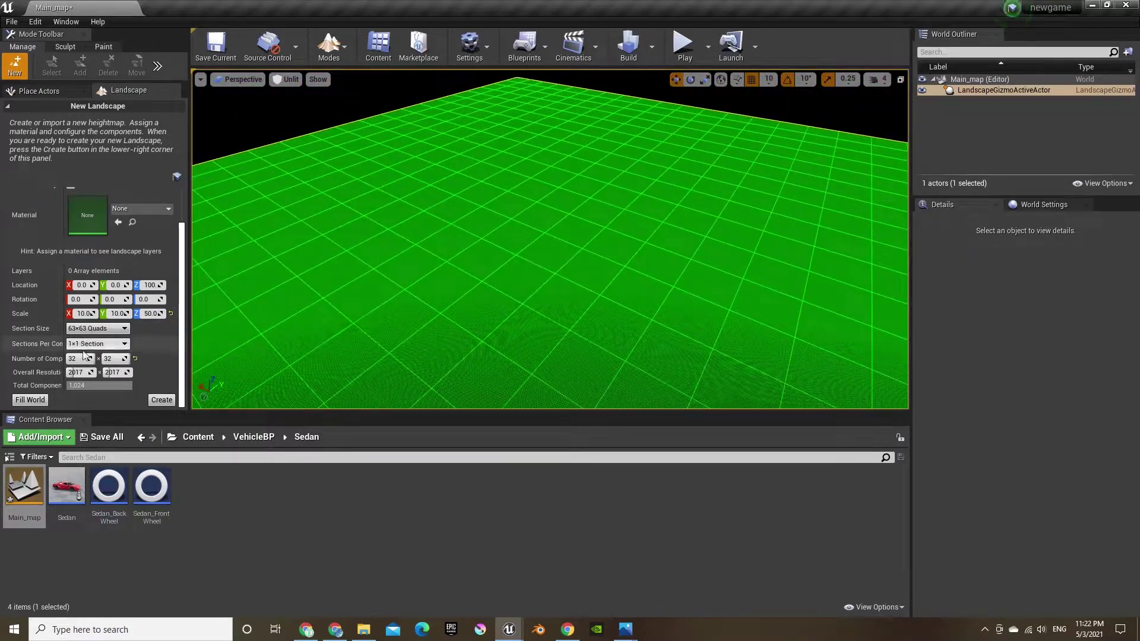
Step: Set the landscape's scale to 5 in X and Y and 30 in Z, and create the landscape
{"action": "left_click", "coordinate": [118, 313]}
{"action": "type", "text": "5"}
{"action": "key", "text": "Return"}
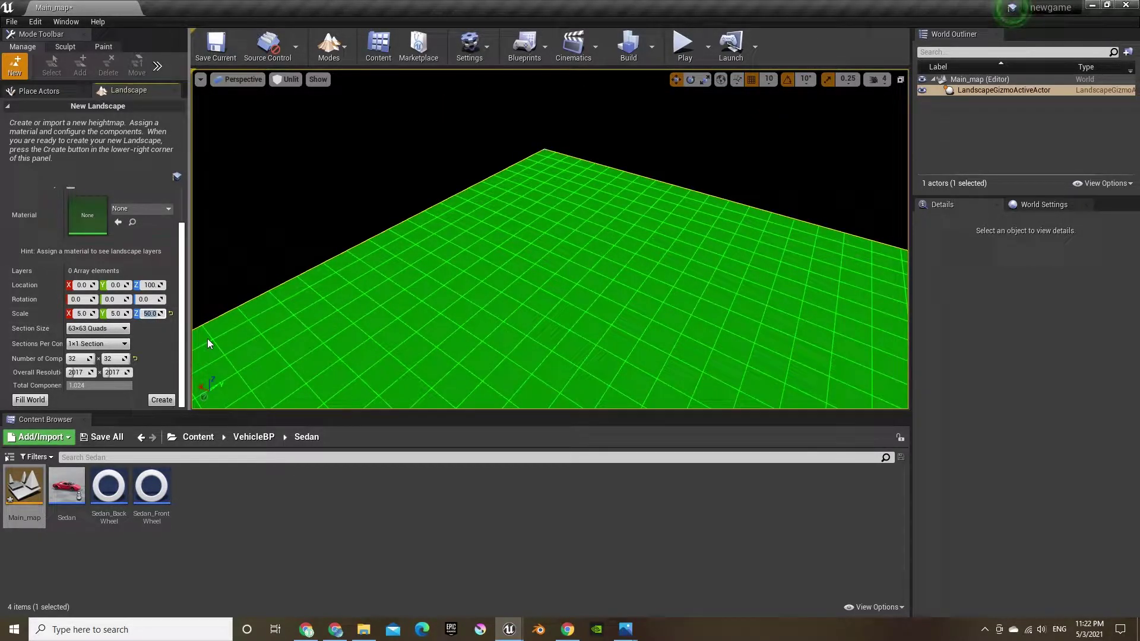
{"action": "type", "text": "30"}
{"action": "left_click", "coordinate": [159, 401]}
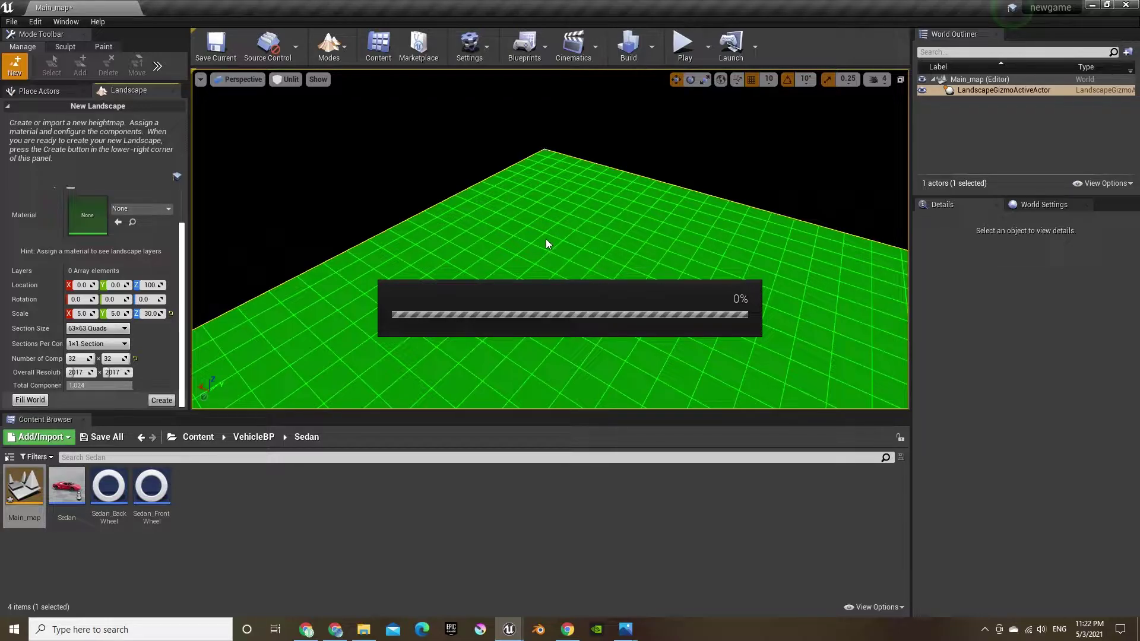
Step: Return to Select mode and place a Sky Light and a Directional Light above the landscape
{"action": "mouse_move", "coordinate": [547, 248]}
{"action": "right_mouse_down"}
{"action": "mouse_move", "coordinate": [641, 248]}
{"action": "mouse_move", "coordinate": [689, 285]}
{"action": "mouse_move", "coordinate": [725, 232]}
{"action": "mouse_move", "coordinate": [801, 231]}
{"action": "mouse_move", "coordinate": [760, 190]}
{"action": "mouse_move", "coordinate": [617, 320]}
{"action": "mouse_move", "coordinate": [796, 256]}
{"action": "mouse_move", "coordinate": [677, 303]}
{"action": "right_mouse_up"}
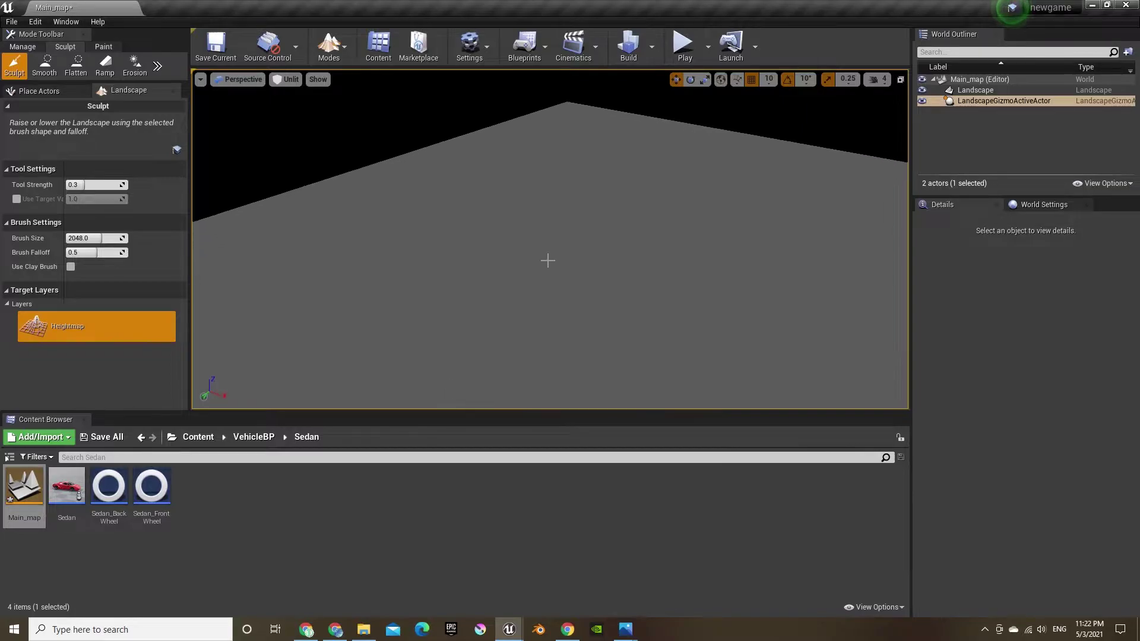
{"action": "left_click", "coordinate": [359, 96]}
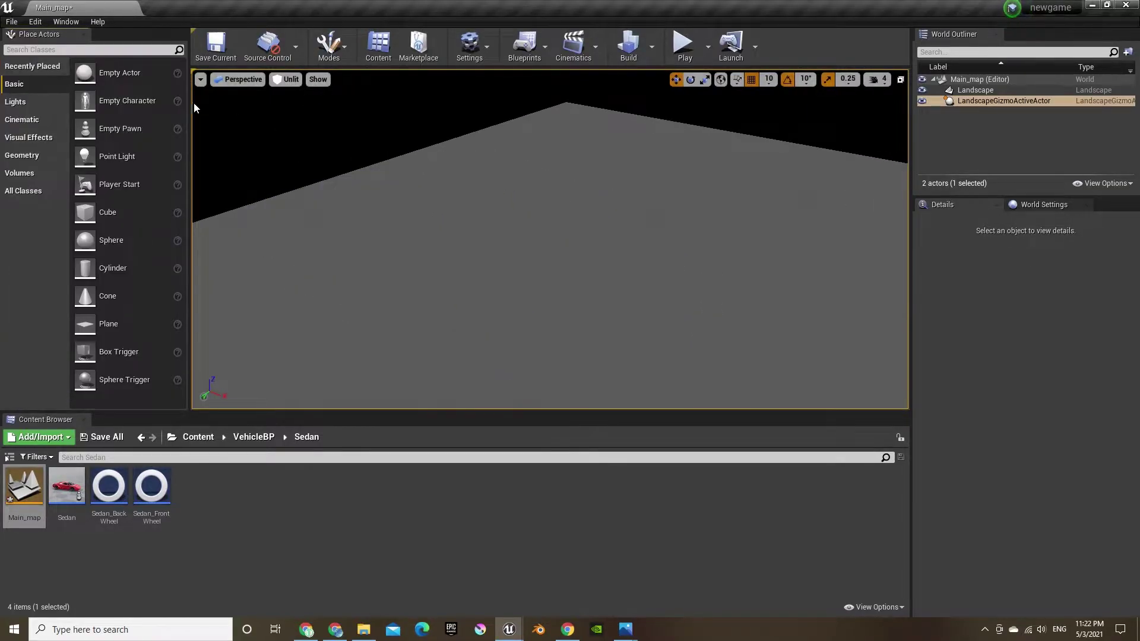
{"action": "left_click", "coordinate": [16, 104]}
{"action": "left_click_drag", "start_coordinate": [84, 136], "coordinate": [166, 208]}
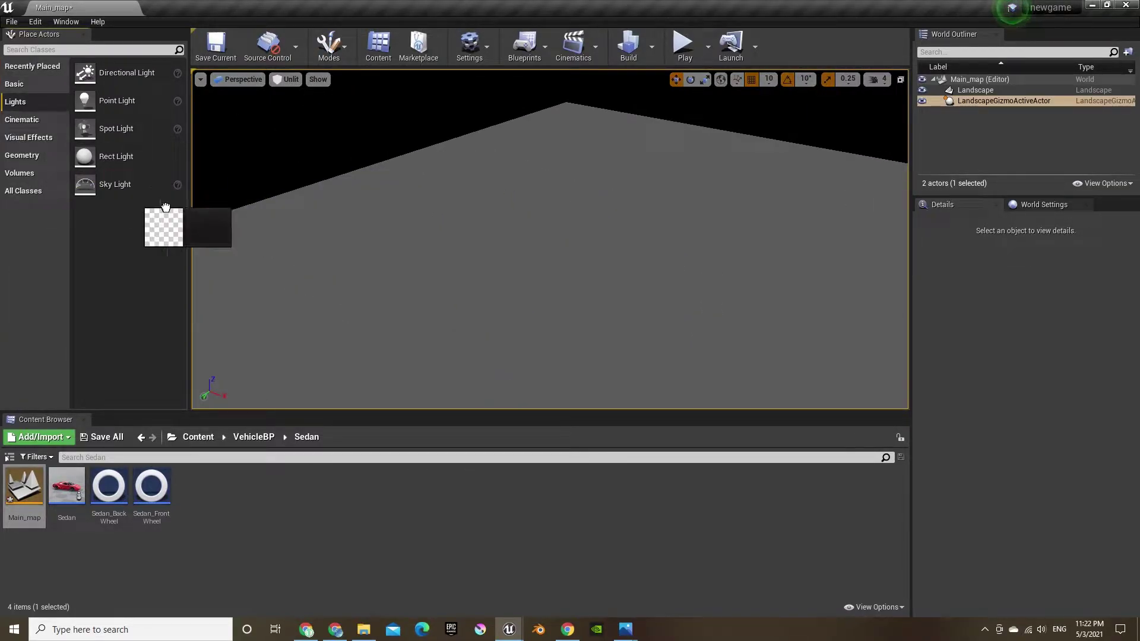
{"action": "left_click_drag", "start_coordinate": [606, 257], "coordinate": [603, 255]}
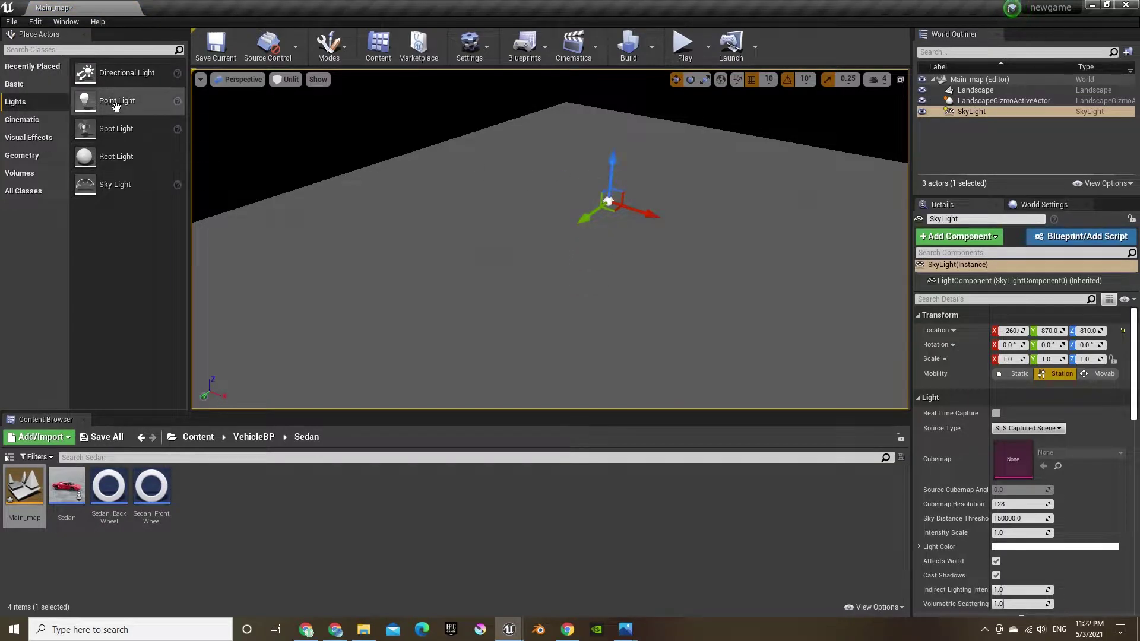
{"action": "left_click_drag", "start_coordinate": [113, 73], "coordinate": [481, 162]}
{"action": "left_click_drag", "start_coordinate": [617, 223], "coordinate": [614, 232]}
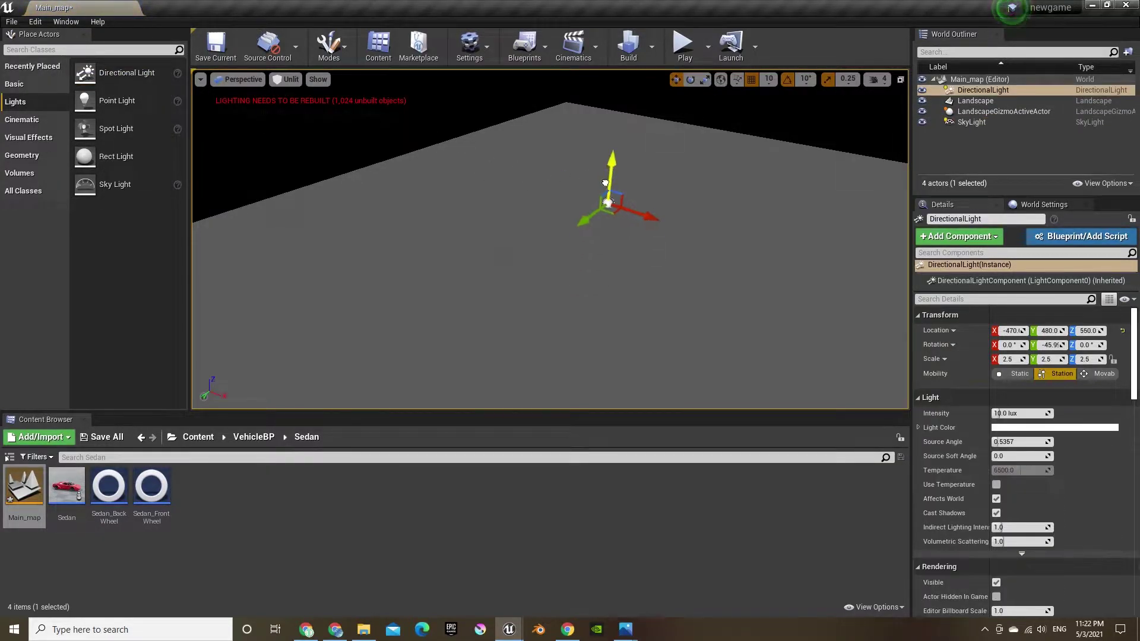
Step: Switch the viewport to Lit view mode and raise the directional light to a Z location of 750
{"action": "left_click", "coordinate": [283, 79]}
{"action": "left_click", "coordinate": [297, 102]}
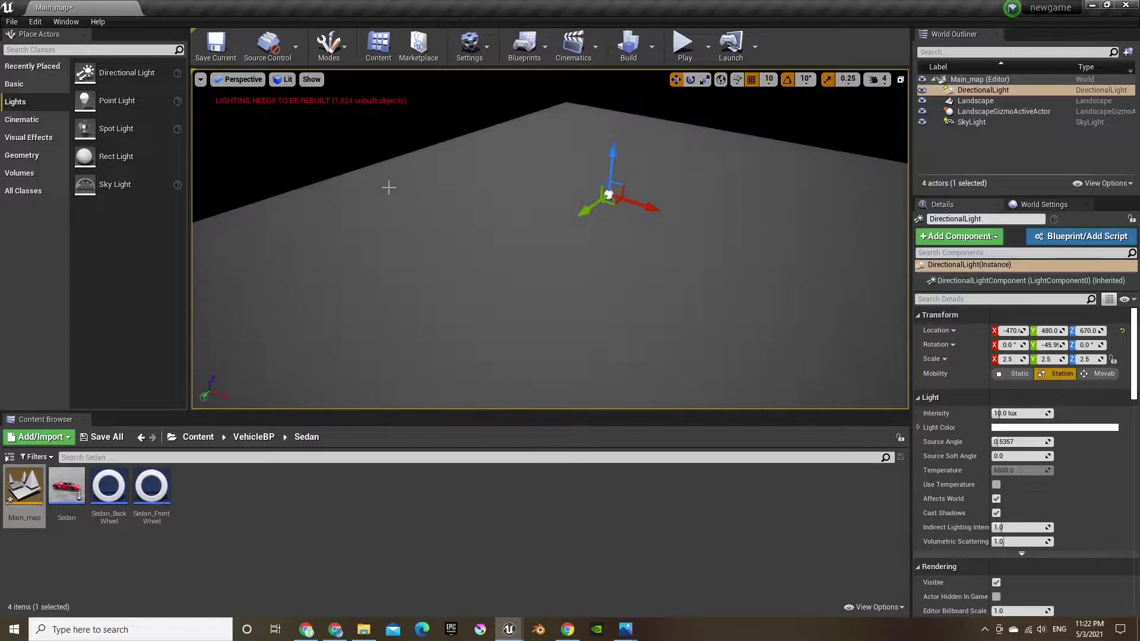
{"action": "right_click_drag", "start_coordinate": [387, 186], "coordinate": [653, 220]}
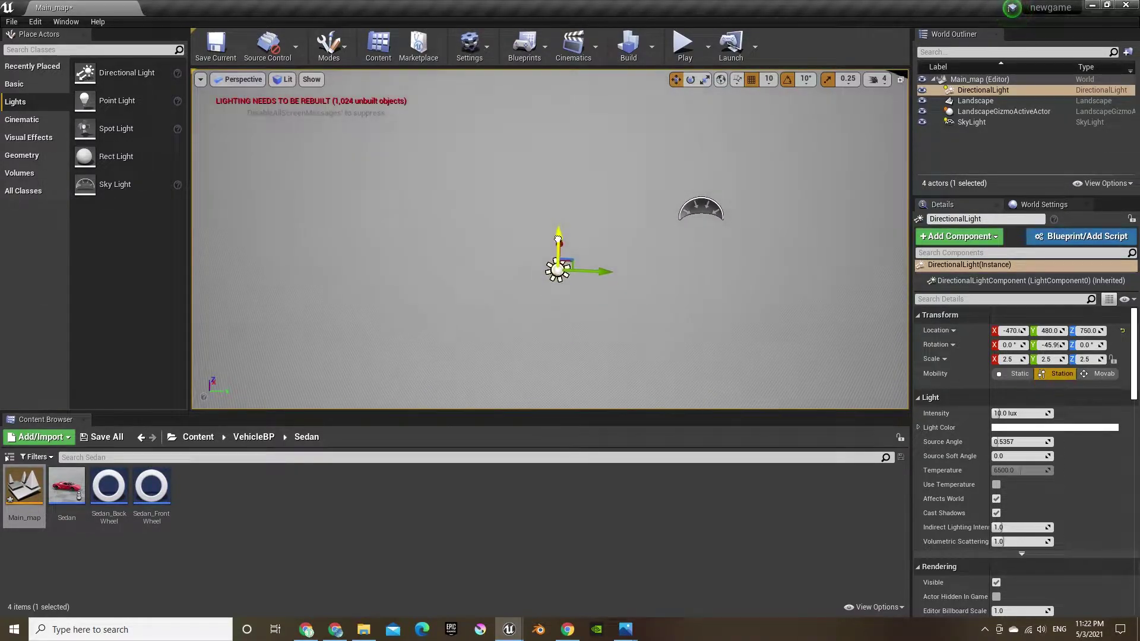
{"action": "right_click_drag", "start_coordinate": [470, 242], "coordinate": [611, 261]}
Step: Select the landscape and activate the Sculpt tool in Landscape mode
{"action": "left_click", "coordinate": [533, 191]}
{"action": "left_click", "coordinate": [567, 200]}
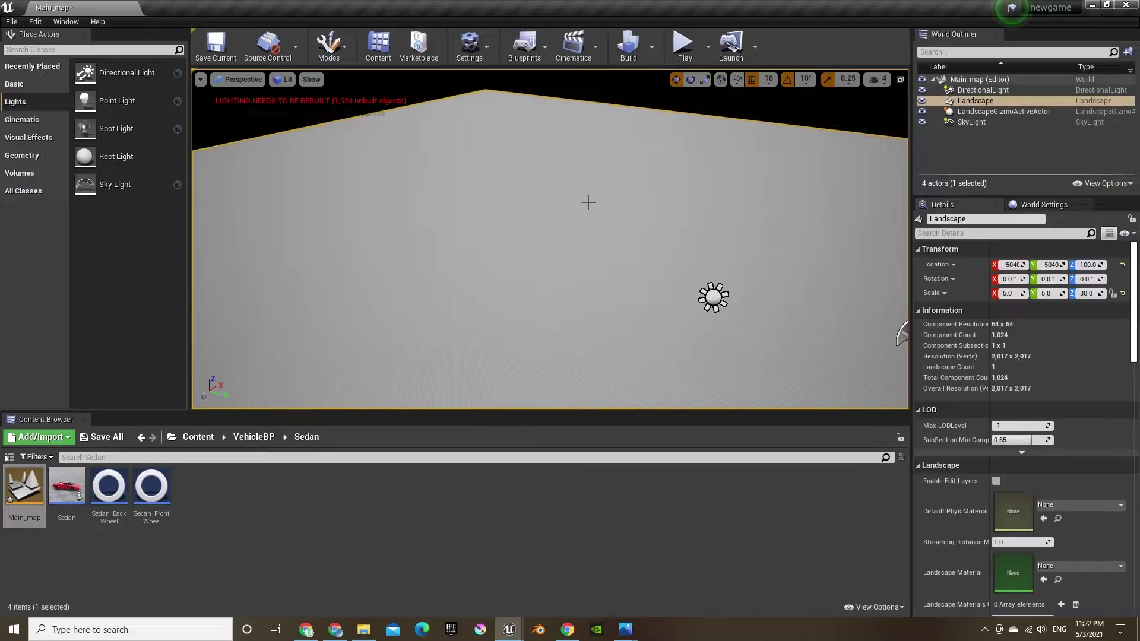
{"action": "right_click_drag", "start_coordinate": [589, 201], "coordinate": [609, 220]}
{"action": "mouse_move", "coordinate": [580, 179]}
{"action": "right_mouse_down"}
{"action": "mouse_move", "coordinate": [583, 149]}
{"action": "mouse_move", "coordinate": [581, 202]}
{"action": "right_mouse_up"}
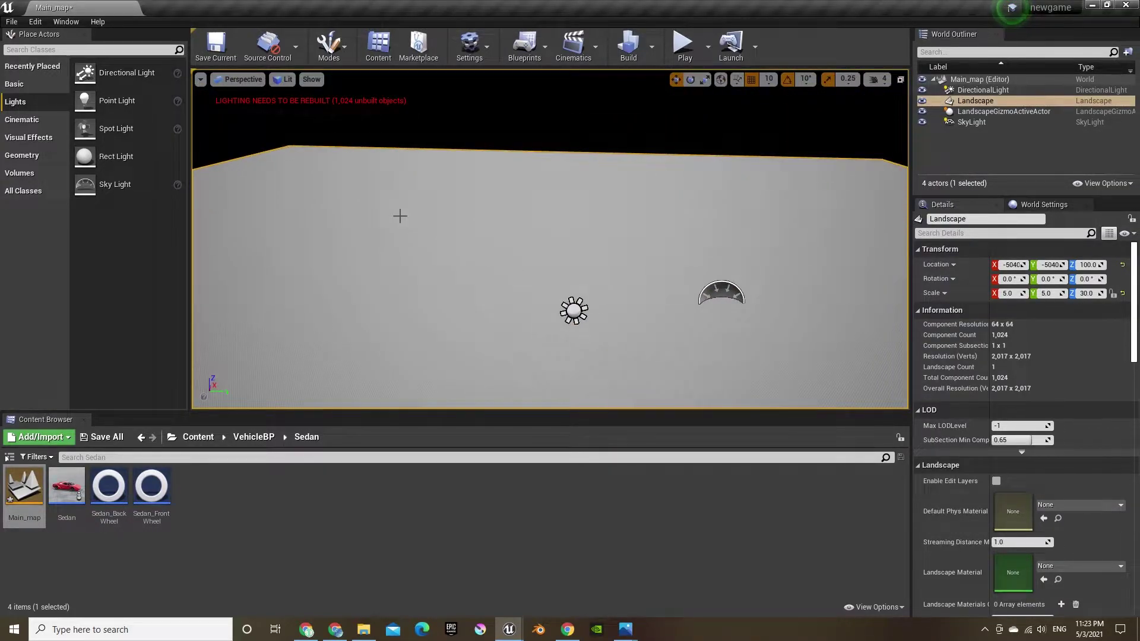
{"action": "left_click", "coordinate": [329, 48]}
{"action": "left_click", "coordinate": [351, 97]}
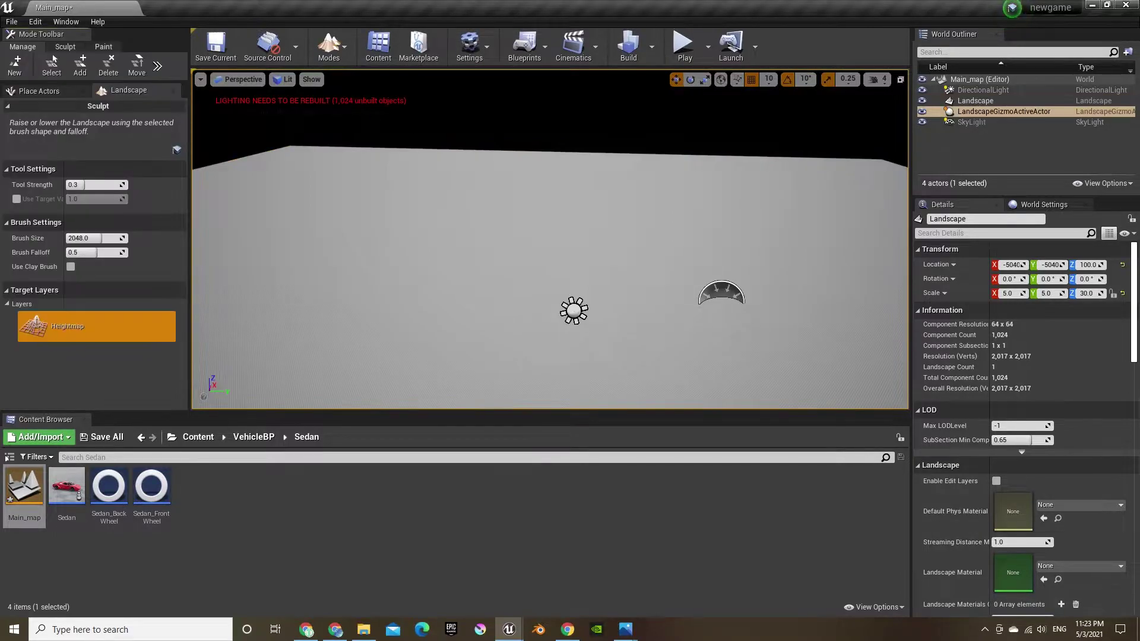
{"action": "mouse_move", "coordinate": [570, 237]}
{"action": "right_mouse_down"}
{"action": "mouse_move", "coordinate": [611, 196]}
{"action": "mouse_move", "coordinate": [609, 216]}
{"action": "right_mouse_up"}
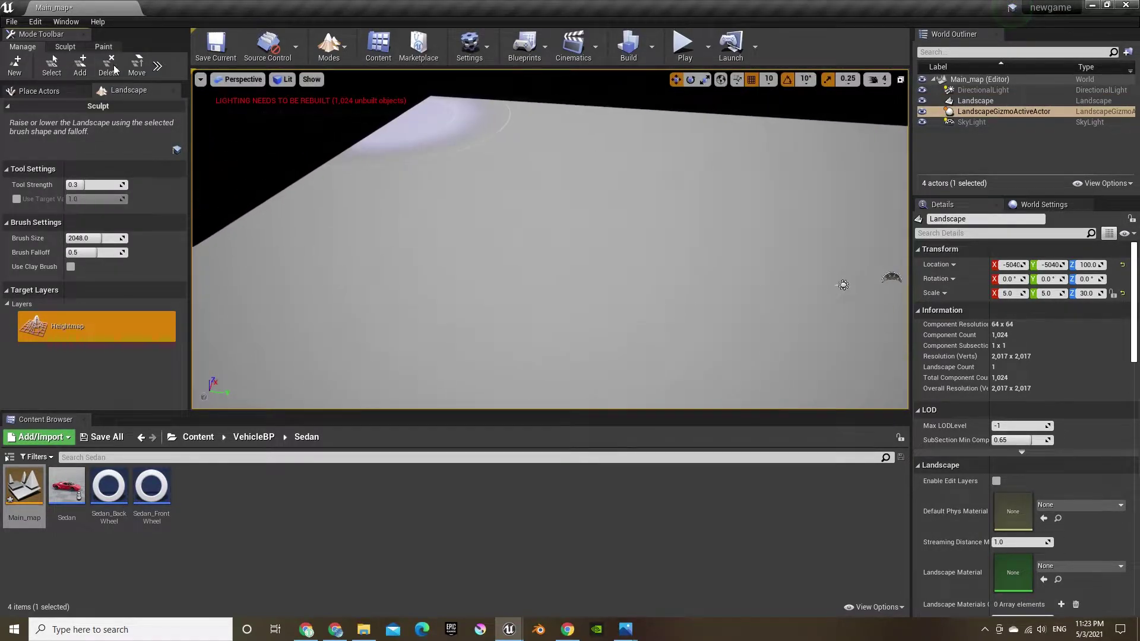
{"action": "left_click", "coordinate": [66, 46]}
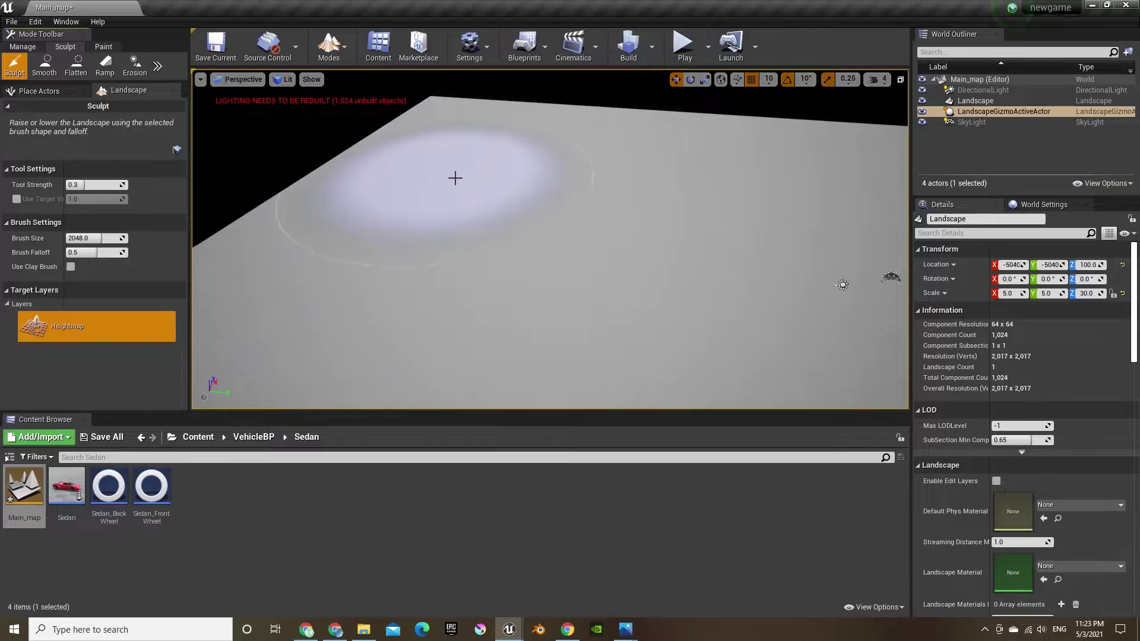
Step: Try raising a large hill near the landscape's far corner and undo the sculpt strokes
{"action": "mouse_move", "coordinate": [498, 162]}
{"action": "left_mouse_down"}
{"action": "mouse_move", "coordinate": [447, 181]}
{"action": "mouse_move", "coordinate": [536, 165]}
{"action": "left_mouse_up"}
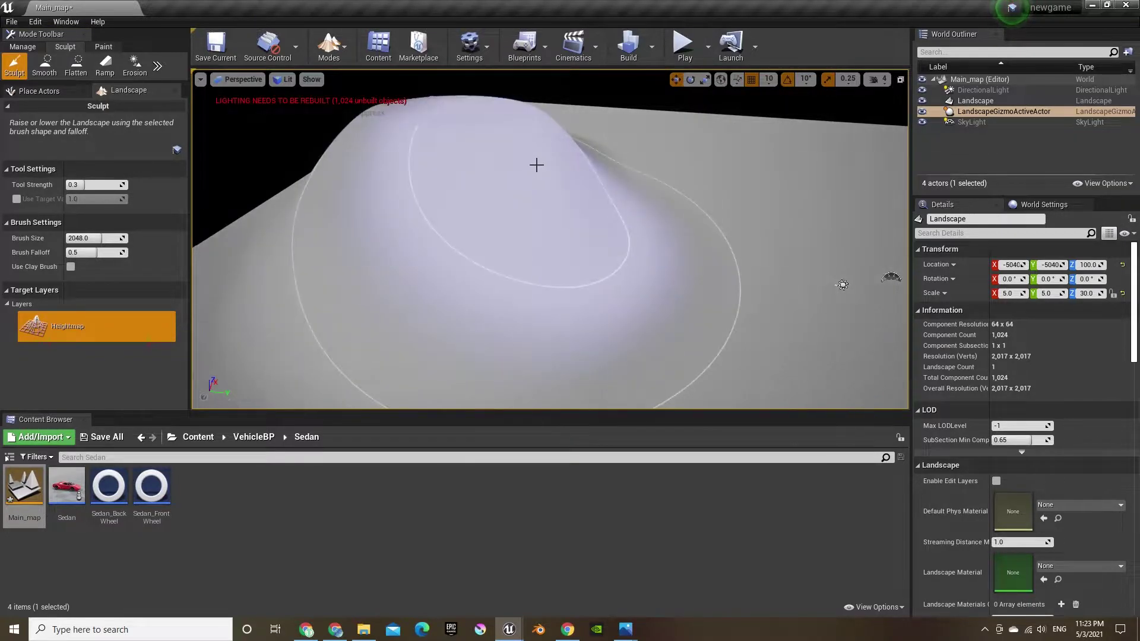
{"action": "key", "text": "ctrl+z"}
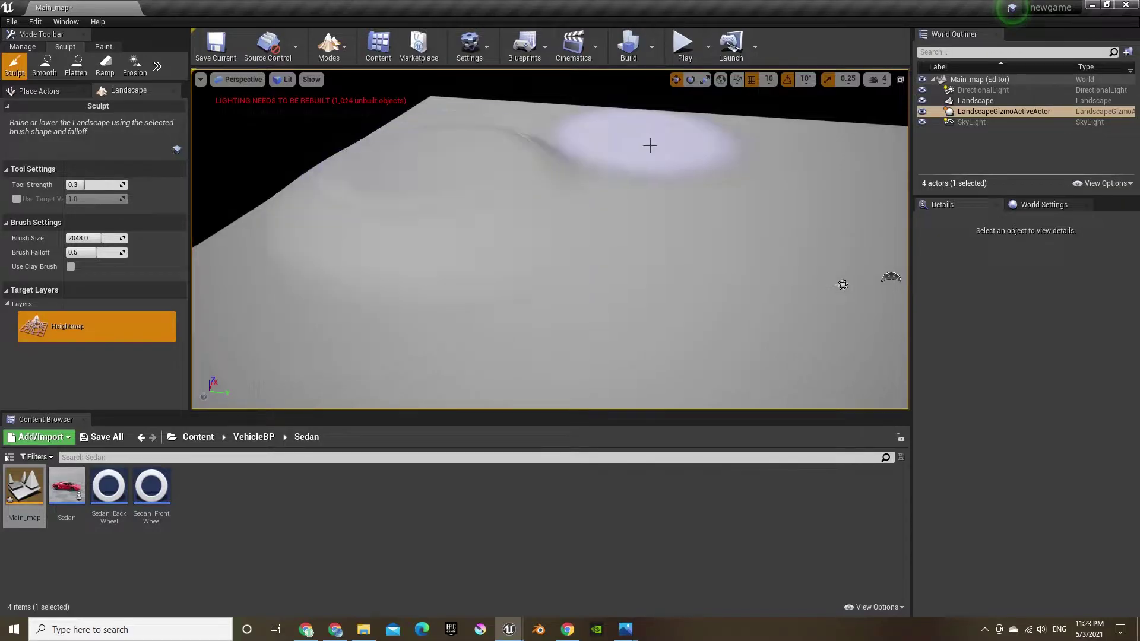
{"action": "key", "text": "ctrl+z"}
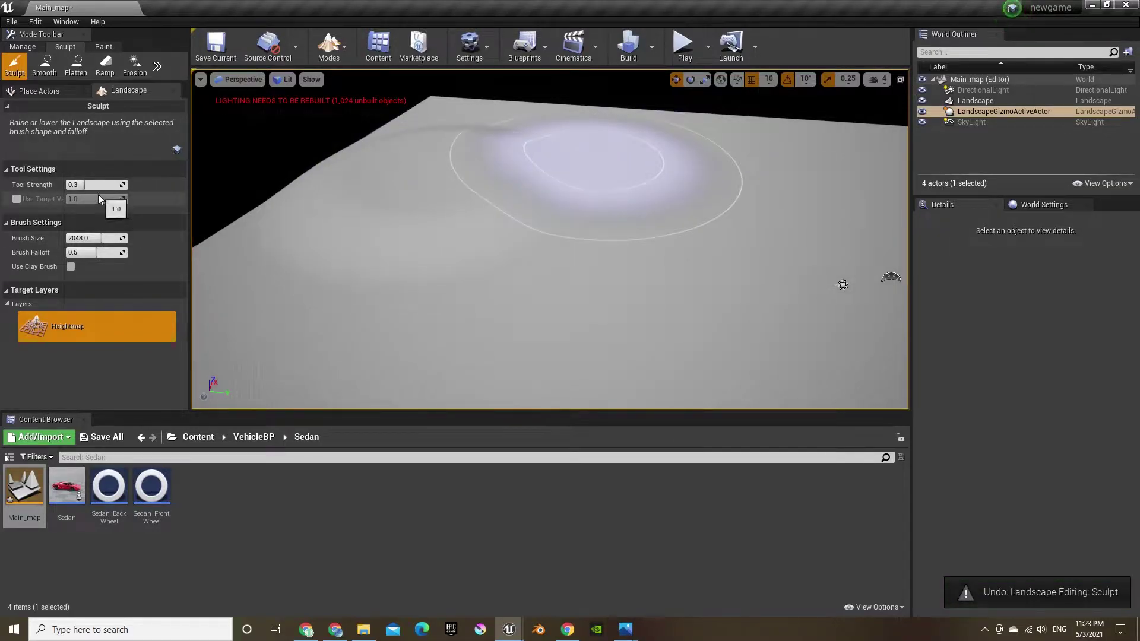
{"action": "key", "text": "ctrl+z"}
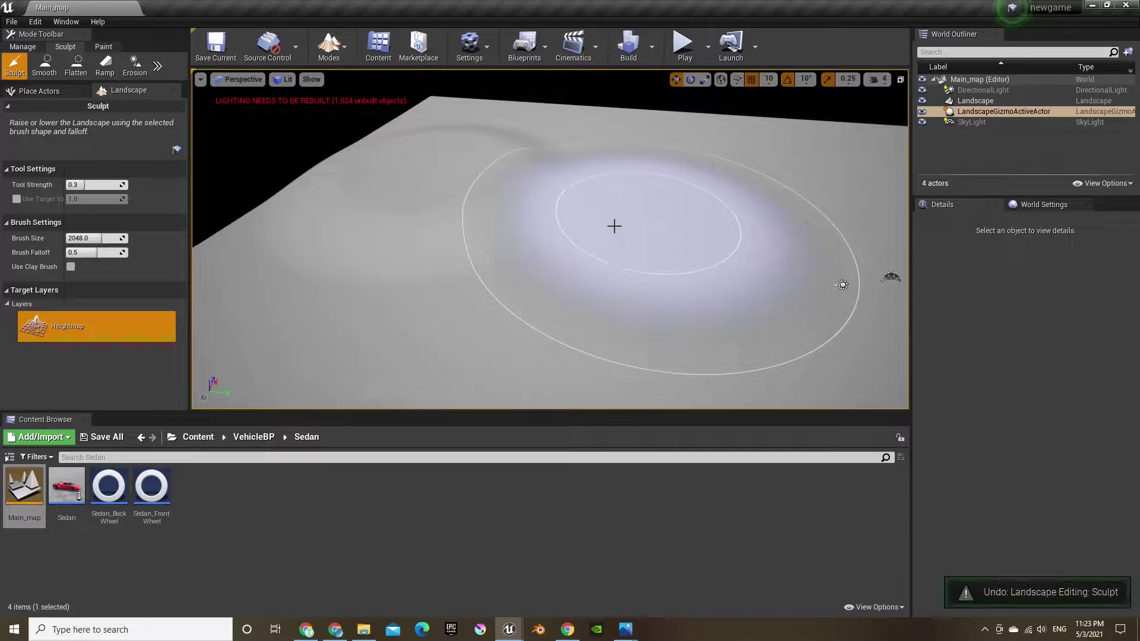
Step: Reduce the sculpt brush size to about 549 and raise the first hills on the far part of the landscape
{"action": "left_click_drag", "start_coordinate": [113, 238], "coordinate": [77, 238]}
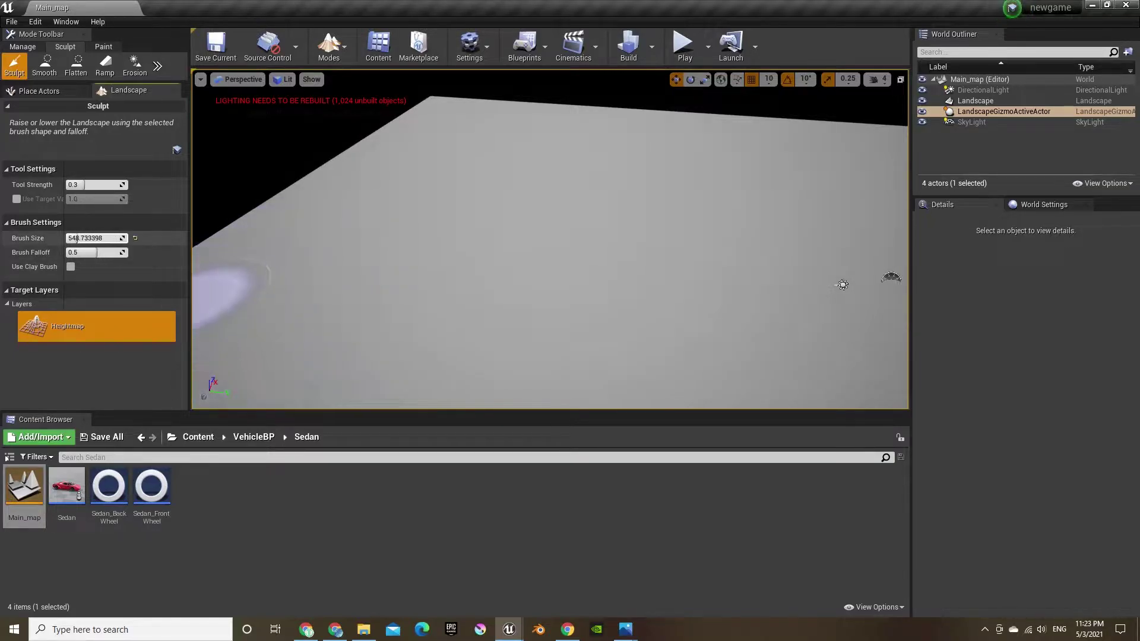
{"action": "mouse_move", "coordinate": [544, 161]}
{"action": "left_mouse_down"}
{"action": "mouse_move", "coordinate": [628, 202]}
{"action": "mouse_move", "coordinate": [557, 194]}
{"action": "mouse_move", "coordinate": [562, 114]}
{"action": "left_mouse_up"}
{"action": "mouse_move", "coordinate": [686, 161]}
{"action": "left_mouse_down"}
{"action": "mouse_move", "coordinate": [774, 247]}
{"action": "mouse_move", "coordinate": [359, 364]}
{"action": "mouse_move", "coordinate": [364, 198]}
{"action": "mouse_move", "coordinate": [392, 148]}
{"action": "left_mouse_up"}
{"action": "right_click_drag", "start_coordinate": [585, 213], "coordinate": [535, 218]}
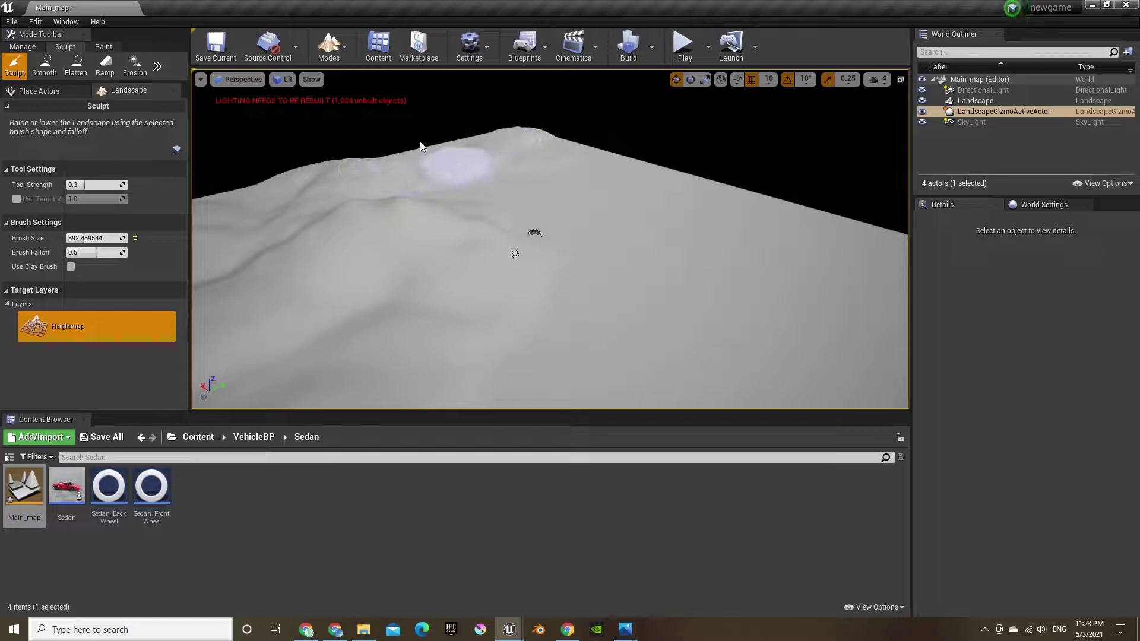
Step: Sculpt rolling hills across the remaining flat areas and edges of the landscape with a brush size of about 892
{"action": "mouse_move", "coordinate": [623, 235]}
{"action": "left_mouse_down"}
{"action": "mouse_move", "coordinate": [610, 265]}
{"action": "mouse_move", "coordinate": [730, 211]}
{"action": "mouse_move", "coordinate": [867, 298]}
{"action": "left_mouse_up"}
{"action": "mouse_move", "coordinate": [867, 298]}
{"action": "right_mouse_down"}
{"action": "mouse_move", "coordinate": [926, 290]}
{"action": "mouse_move", "coordinate": [644, 241]}
{"action": "right_mouse_up"}
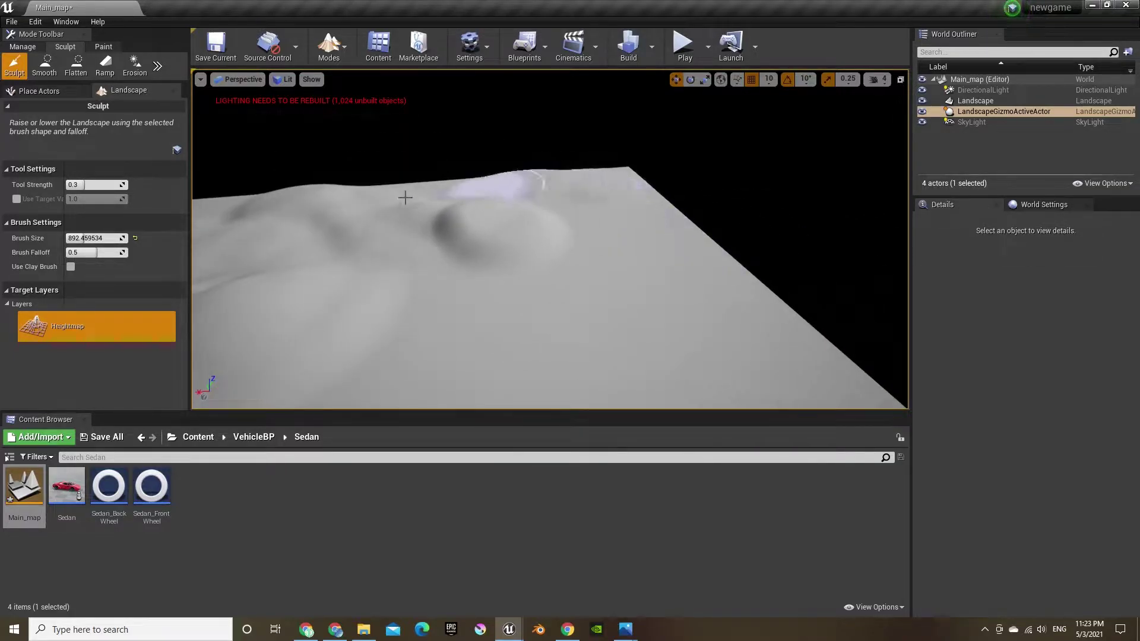
{"action": "mouse_move", "coordinate": [544, 254]}
{"action": "left_mouse_down"}
{"action": "mouse_move", "coordinate": [575, 310]}
{"action": "mouse_move", "coordinate": [665, 196]}
{"action": "left_mouse_up"}
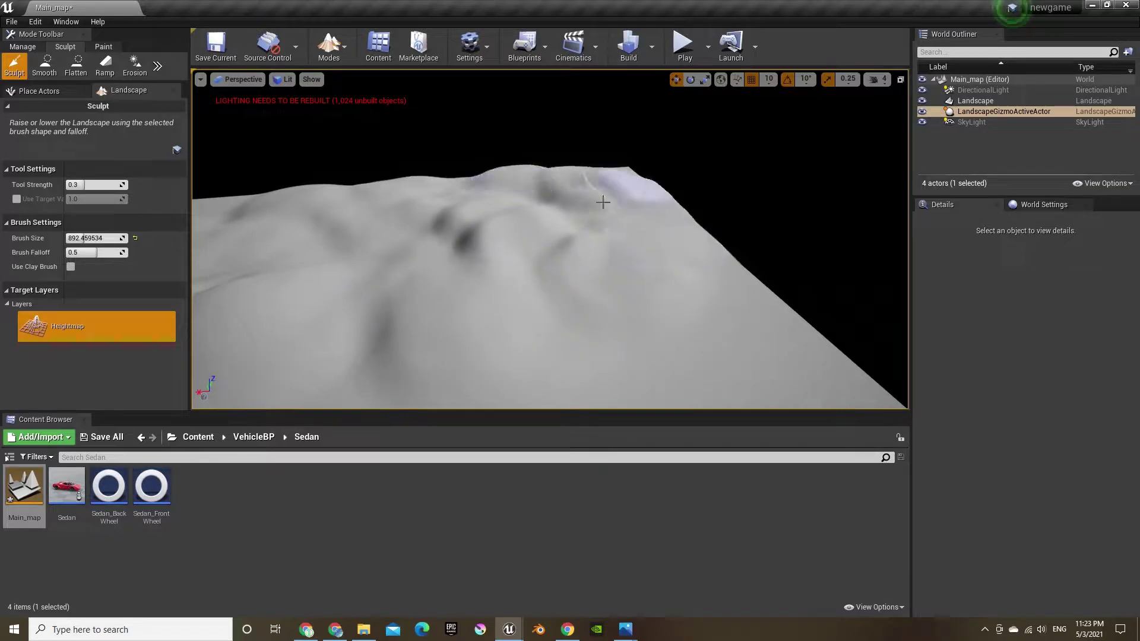
{"action": "mouse_move", "coordinate": [596, 275]}
{"action": "right_mouse_down"}
{"action": "mouse_move", "coordinate": [596, 255]}
{"action": "mouse_move", "coordinate": [730, 255]}
{"action": "mouse_move", "coordinate": [789, 333]}
{"action": "mouse_move", "coordinate": [653, 196]}
{"action": "right_mouse_up"}
{"action": "mouse_move", "coordinate": [595, 275]}
{"action": "left_mouse_down"}
{"action": "mouse_move", "coordinate": [488, 310]}
{"action": "mouse_move", "coordinate": [659, 239]}
{"action": "mouse_move", "coordinate": [617, 146]}
{"action": "mouse_move", "coordinate": [766, 262]}
{"action": "mouse_move", "coordinate": [840, 367]}
{"action": "left_mouse_up"}
{"action": "mouse_move", "coordinate": [705, 262]}
{"action": "right_mouse_down"}
{"action": "mouse_move", "coordinate": [688, 244]}
{"action": "mouse_move", "coordinate": [843, 232]}
{"action": "right_mouse_up"}
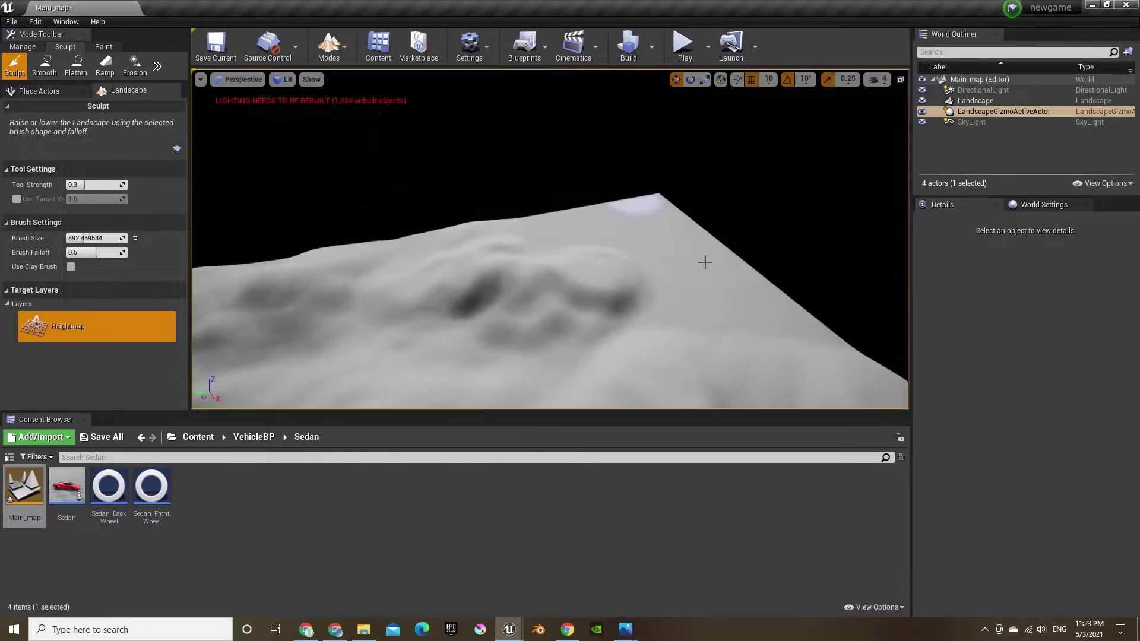
{"action": "mouse_move", "coordinate": [656, 293]}
{"action": "left_mouse_down"}
{"action": "mouse_move", "coordinate": [740, 247]}
{"action": "mouse_move", "coordinate": [802, 344]}
{"action": "left_mouse_up"}
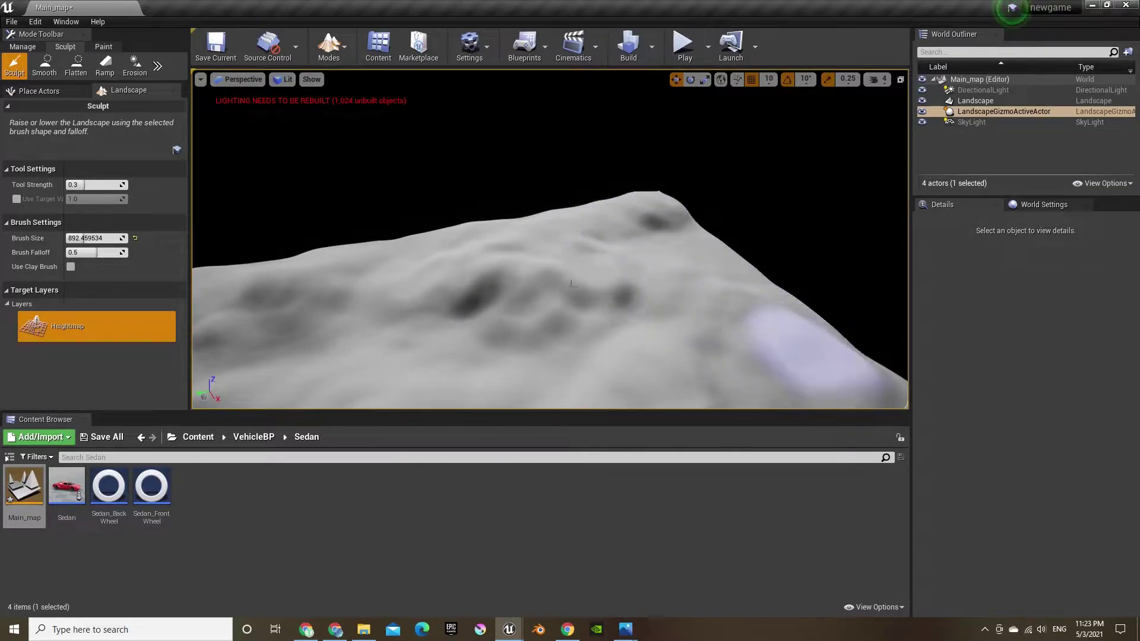
{"action": "right_click_drag", "start_coordinate": [802, 344], "coordinate": [974, 321]}
Step: Set the sculpt brush size to about 1657 and the tool strength to about 0.21, undoing the last stroke
{"action": "right_click_drag", "start_coordinate": [518, 214], "coordinate": [519, 215]}
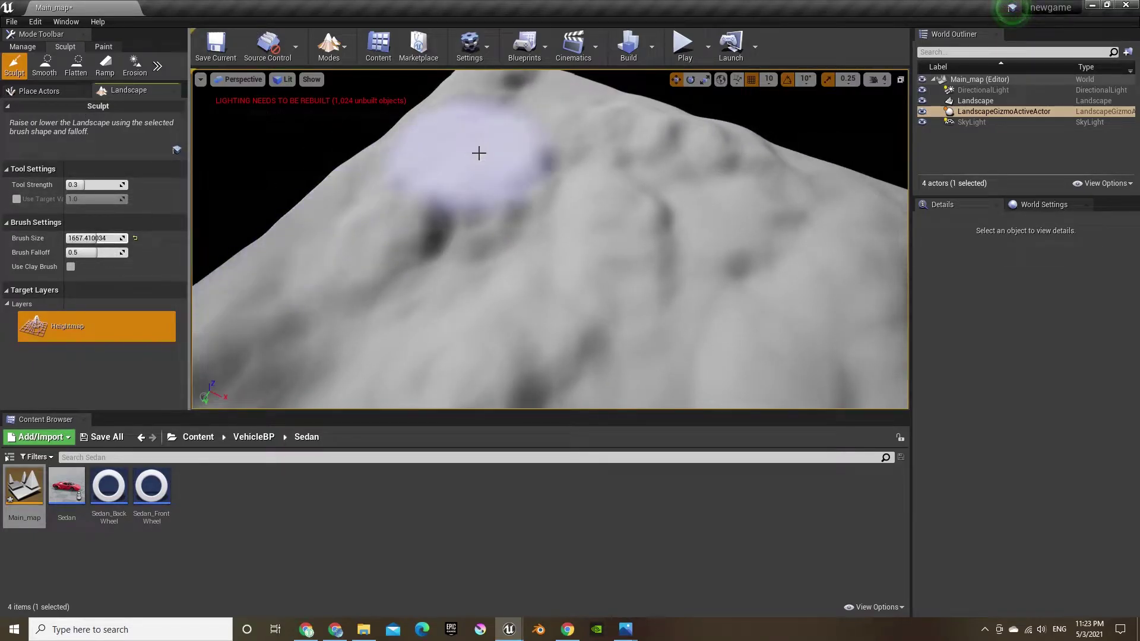
{"action": "right_click_drag", "start_coordinate": [549, 162], "coordinate": [549, 162]}
{"action": "key", "text": "ctrl+z"}
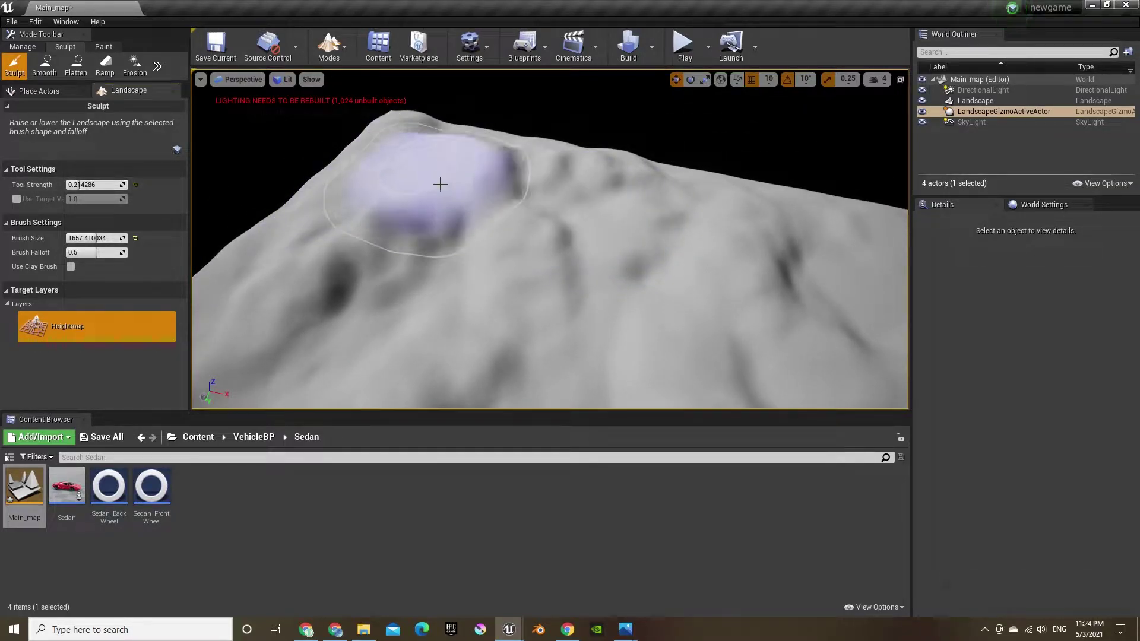
{"action": "right_click_drag", "start_coordinate": [568, 222], "coordinate": [568, 222]}
Step: Raise tall mountains near the landscape's border with the larger brush and return to Select mode
{"action": "left_click_drag", "start_coordinate": [604, 196], "coordinate": [602, 186]}
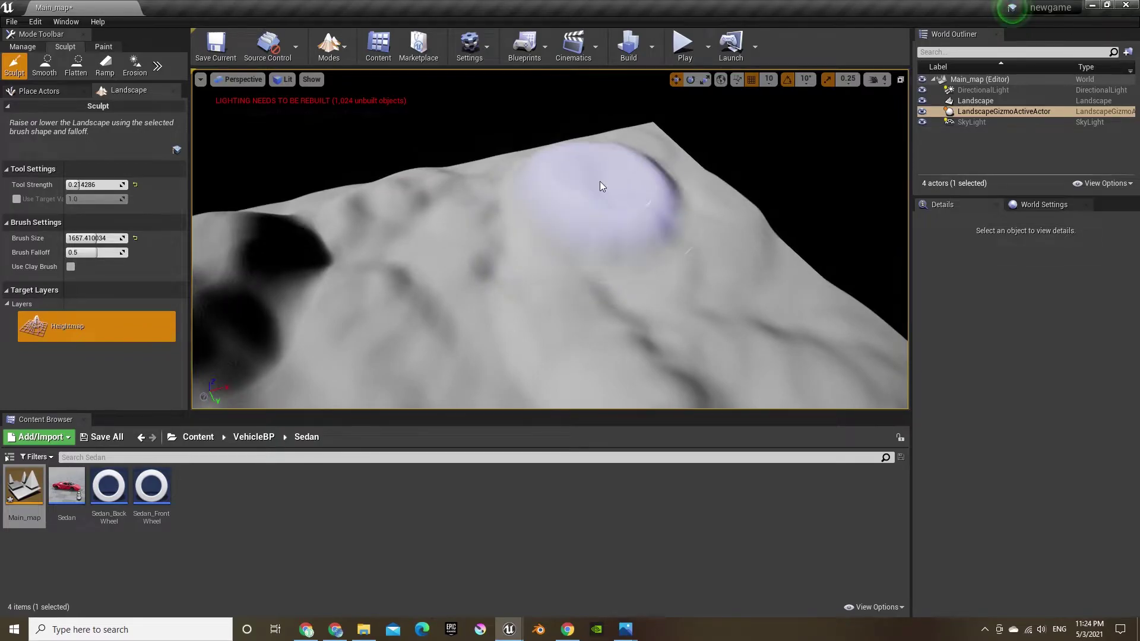
{"action": "right_click_drag", "start_coordinate": [600, 182], "coordinate": [490, 208]}
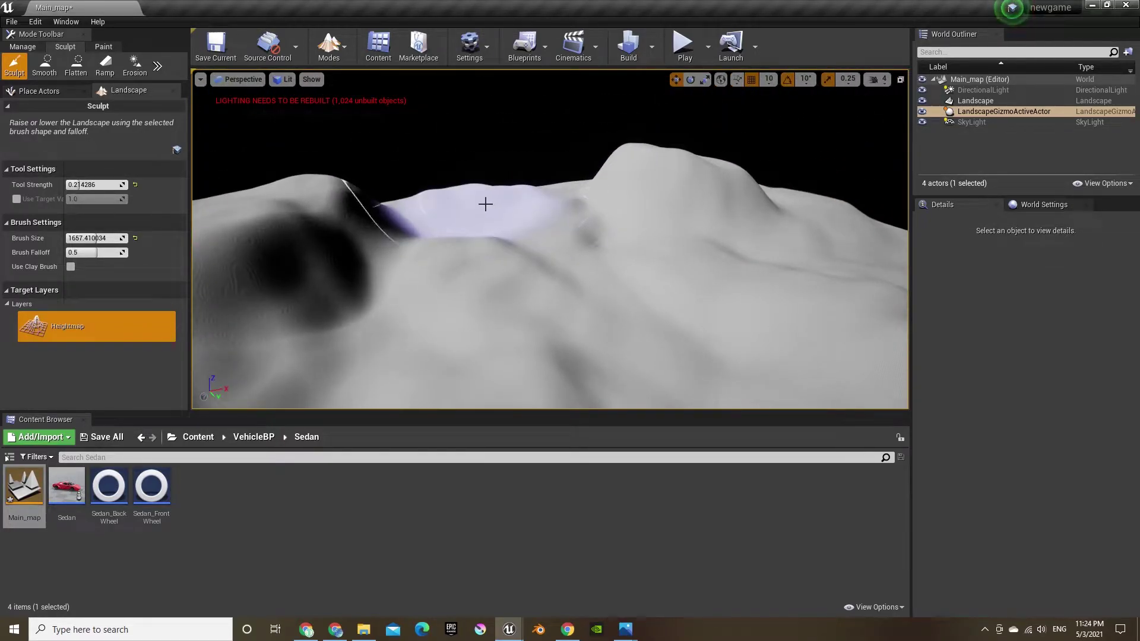
{"action": "mouse_move", "coordinate": [486, 204]}
{"action": "left_mouse_down"}
{"action": "mouse_move", "coordinate": [469, 196]}
{"action": "mouse_move", "coordinate": [476, 204]}
{"action": "left_mouse_up"}
{"action": "mouse_move", "coordinate": [475, 203]}
{"action": "right_mouse_down"}
{"action": "mouse_move", "coordinate": [480, 192]}
{"action": "mouse_move", "coordinate": [504, 196]}
{"action": "right_mouse_up"}
{"action": "left_click", "coordinate": [350, 82]}
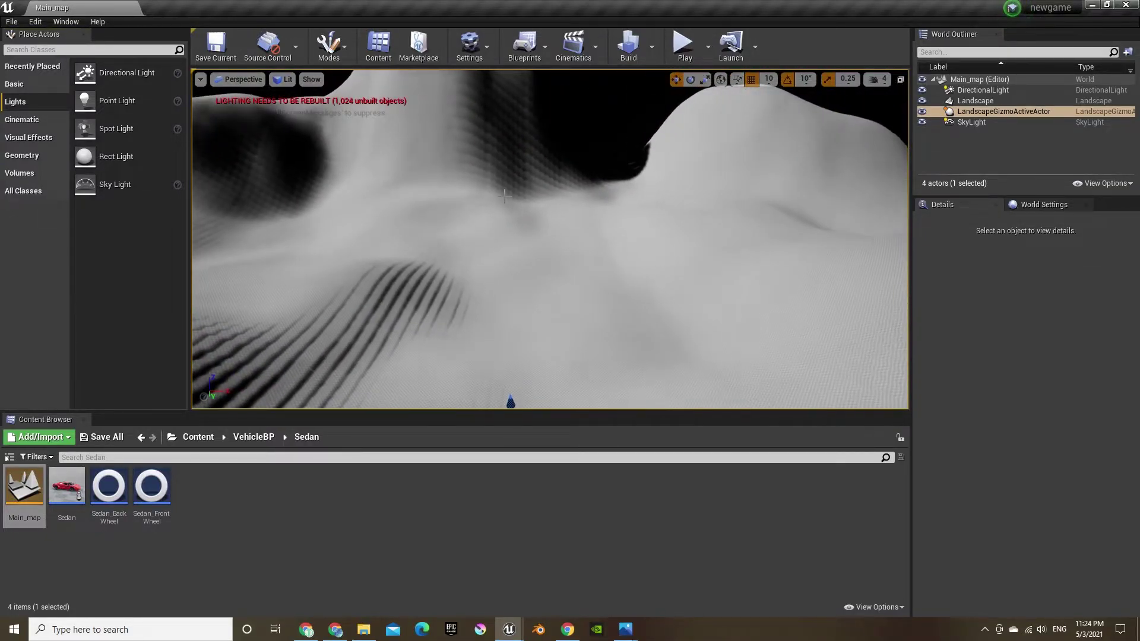
Step: Play the level in the editor, drive the car briefly over the sculpted terrain, and stop the session
{"action": "key", "text": "alt+p"}
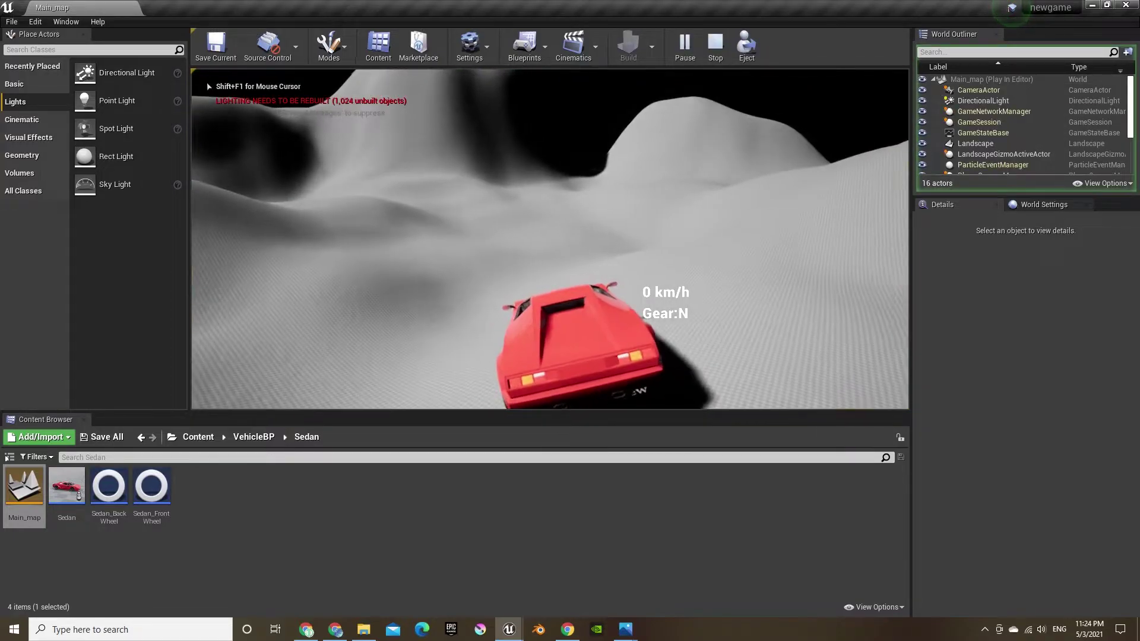
{"action": "key", "text": "w"}
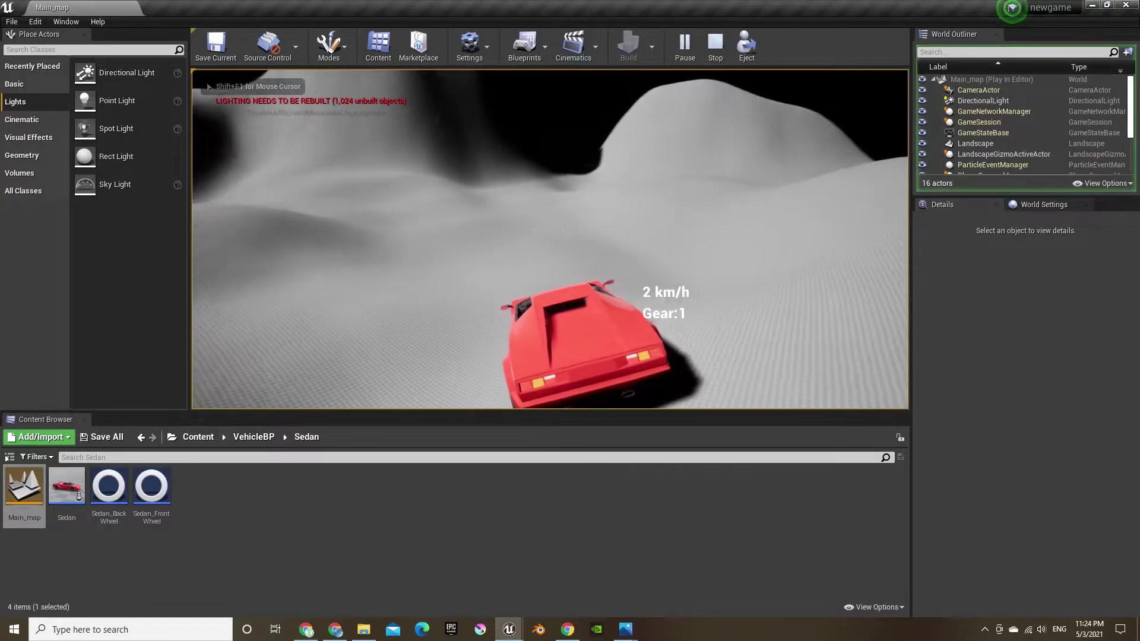
{"action": "key", "text": "Escape"}
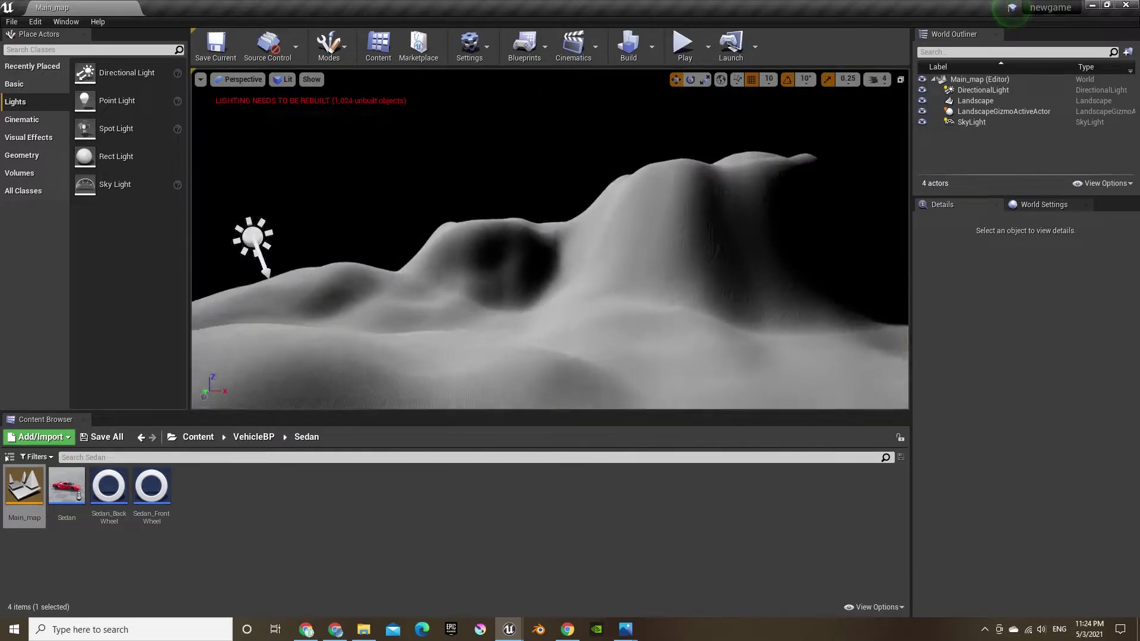
Step: Find the P_Fire particle effect in the project content, place it on the tallest mountain's peak and scale it uniformly to 12
{"action": "key", "text": "w"}
{"action": "right_click_drag", "start_coordinate": [550, 239], "coordinate": [710, 242]}
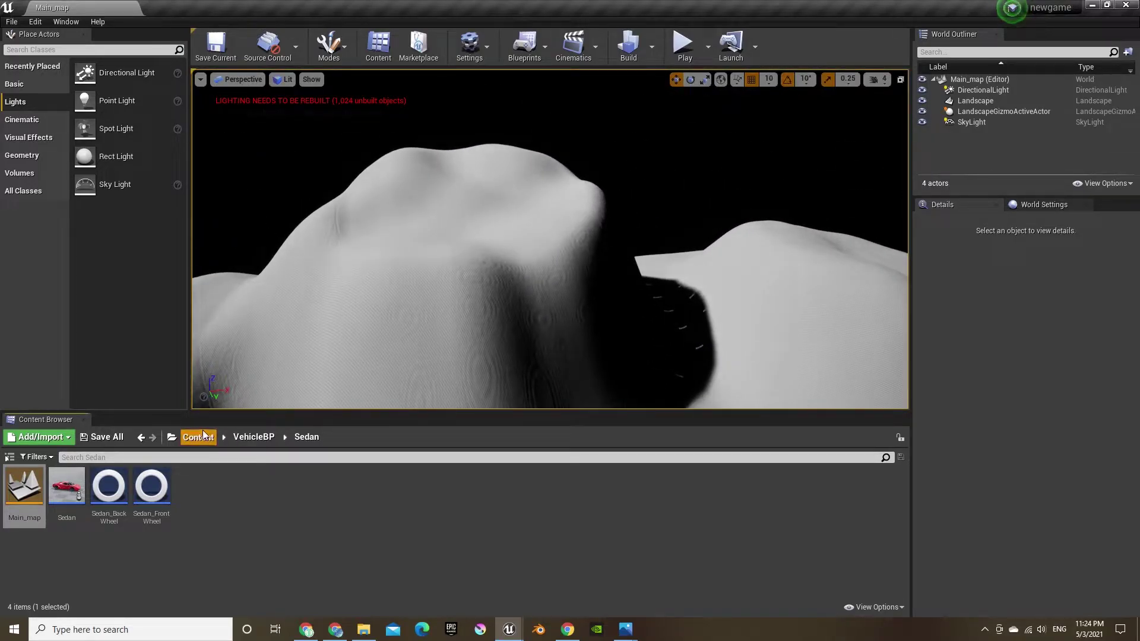
{"action": "left_click", "coordinate": [203, 436]}
{"action": "left_click", "coordinate": [248, 462]}
{"action": "type", "text": "fi"}
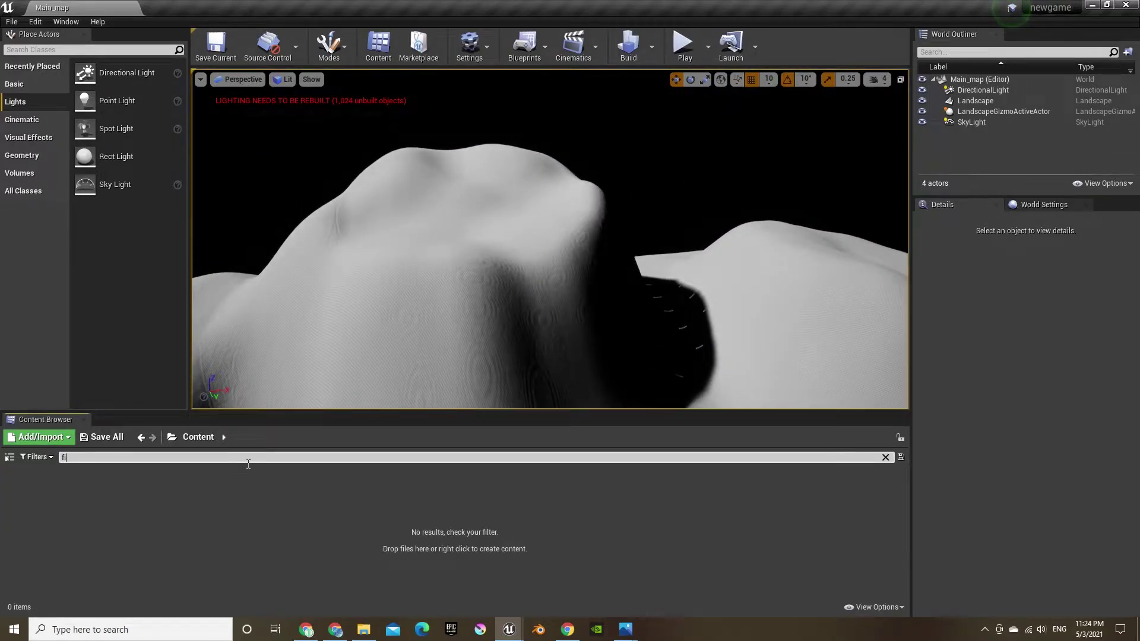
{"action": "type", "text": "re"}
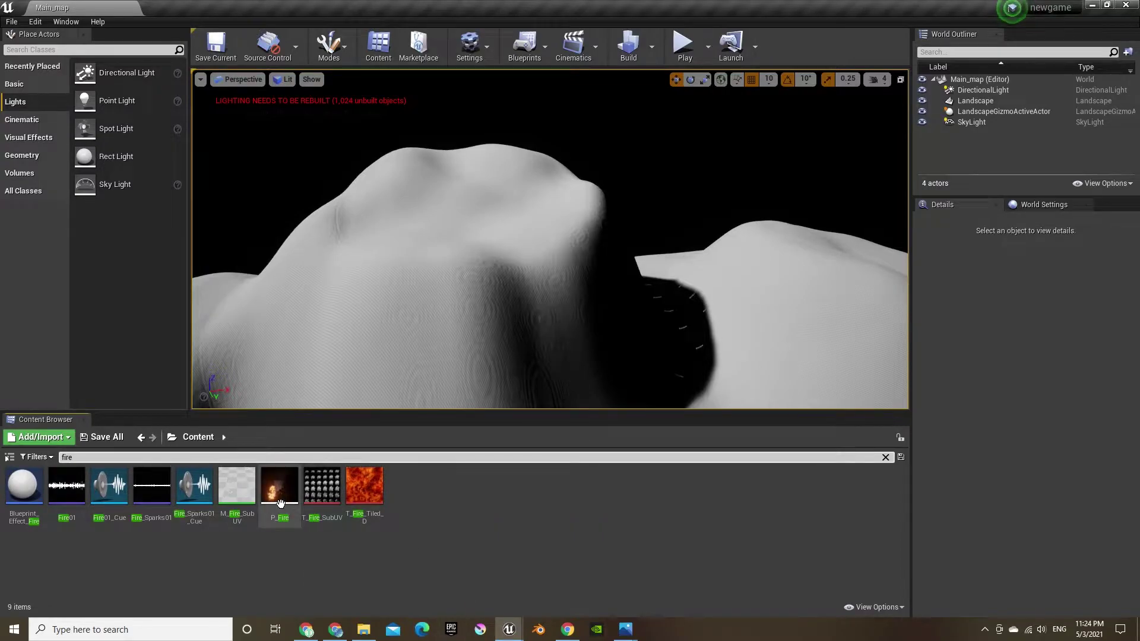
{"action": "left_click_drag", "start_coordinate": [280, 503], "coordinate": [452, 228]}
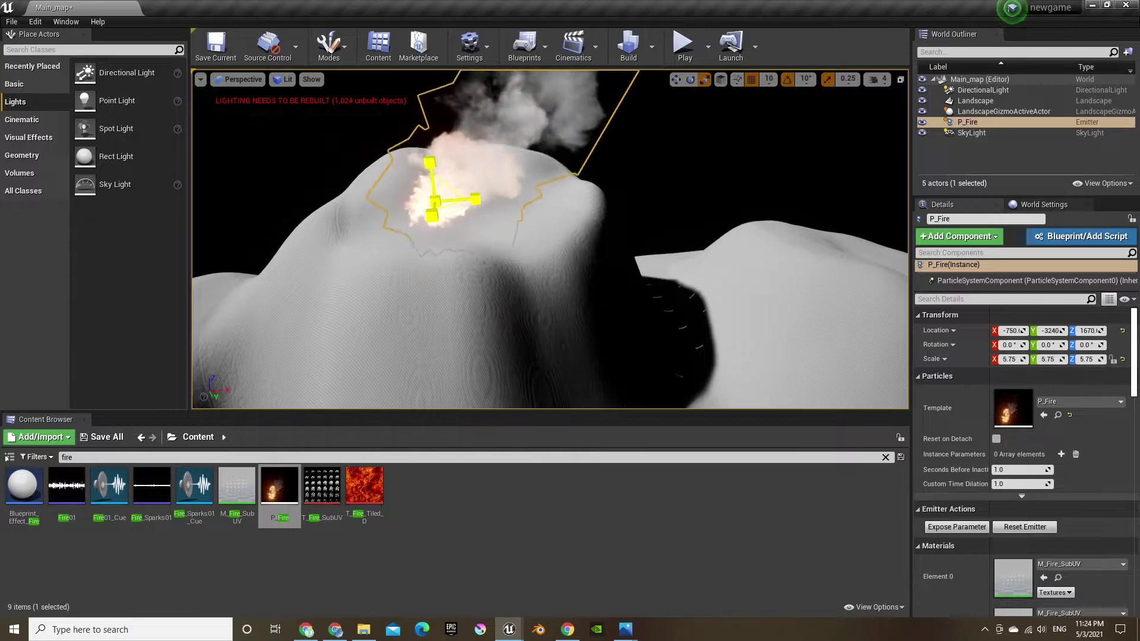
{"action": "left_click_drag", "start_coordinate": [436, 209], "coordinate": [444, 209]}
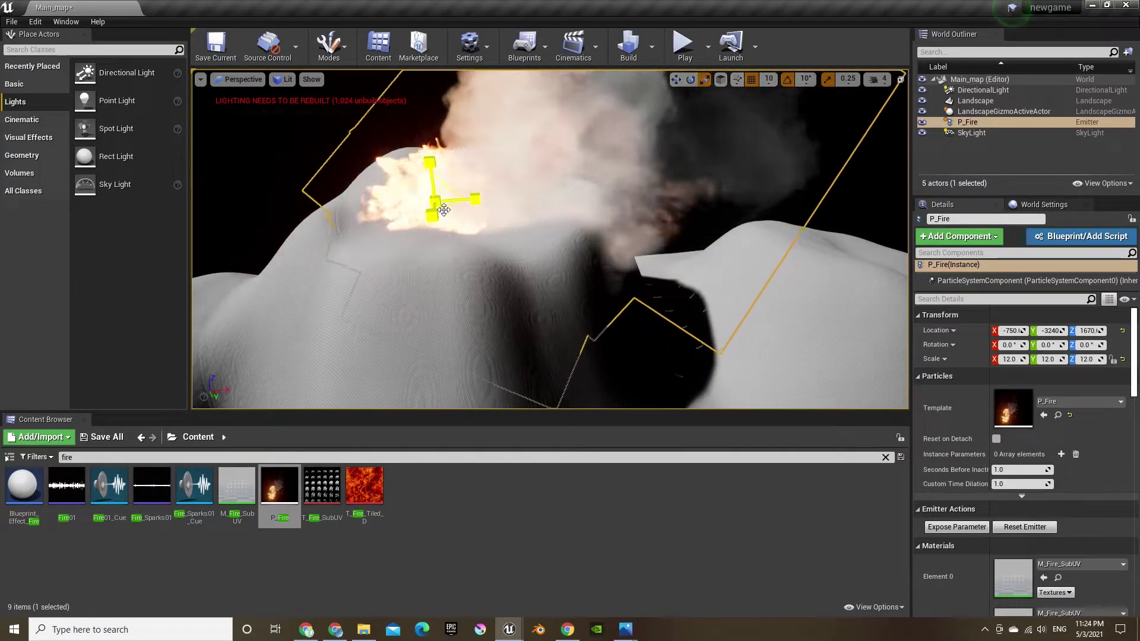
Step: Reposition the fire emitter on the tallest peak to about X -540 and Z 1630
{"action": "right_click_drag", "start_coordinate": [499, 302], "coordinate": [416, 285]}
{"action": "key", "text": "w"}
{"action": "mouse_move", "coordinate": [586, 220]}
{"action": "left_mouse_down"}
{"action": "mouse_move", "coordinate": [620, 221]}
{"action": "mouse_move", "coordinate": [584, 201]}
{"action": "left_mouse_up"}
{"action": "right_click_drag", "start_coordinate": [610, 204], "coordinate": [642, 194]}
{"action": "key", "text": "s"}
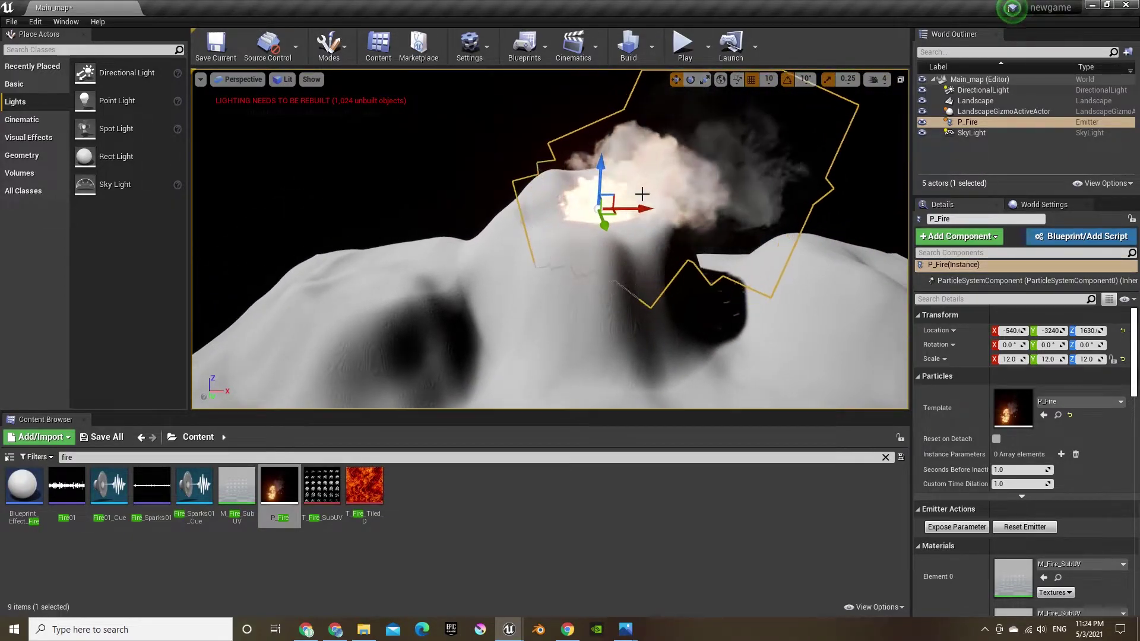
Step: Duplicate the fire emitter twice, placing one copy on each of the two neighbouring mountain peaks
{"action": "left_click_drag", "start_coordinate": [642, 194], "coordinate": [409, 272], "text": "alt"}
{"action": "right_click_drag", "start_coordinate": [445, 273], "coordinate": [511, 288]}
{"action": "key", "text": "ctrl+w"}
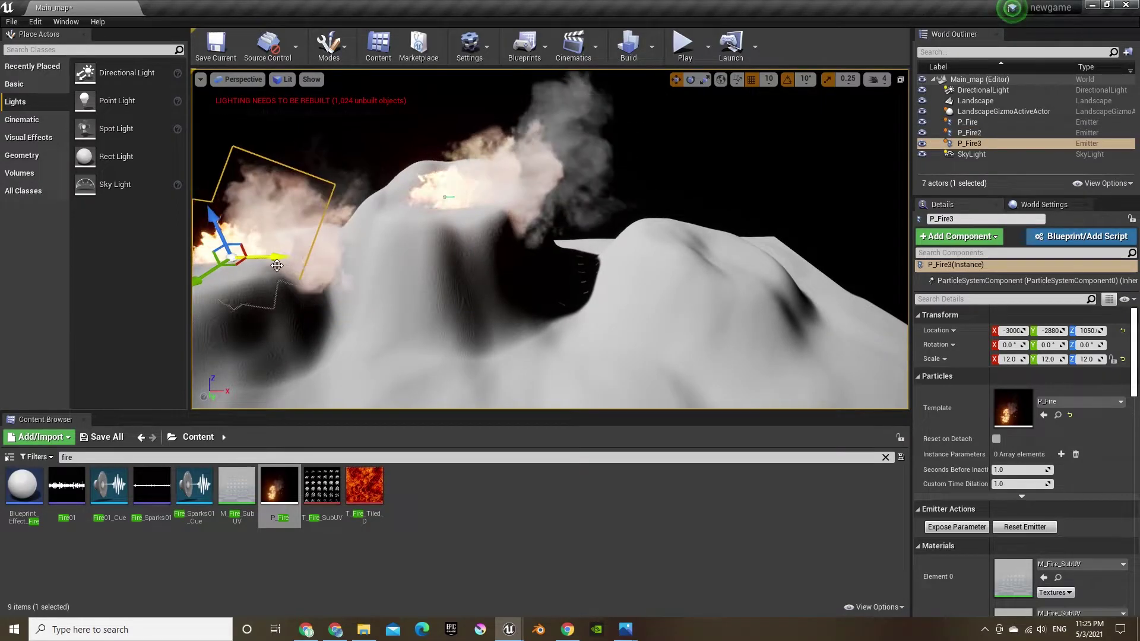
{"action": "left_click_drag", "start_coordinate": [277, 265], "coordinate": [689, 249], "text": "alt"}
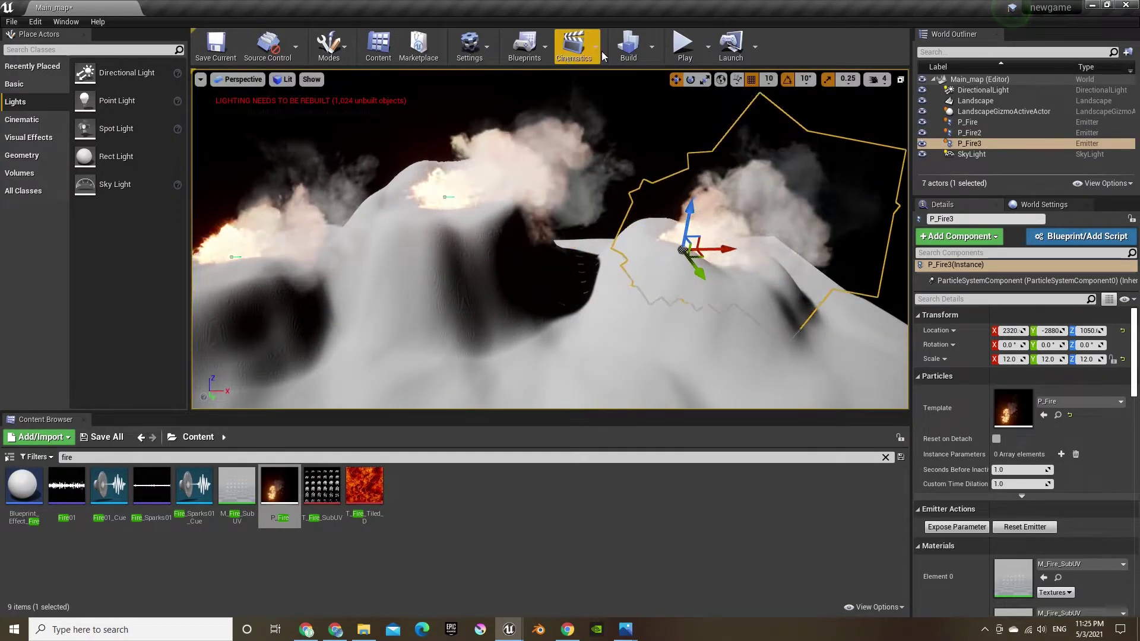
Step: Play the level to check the burning peaks from behind the car, and stop the session
{"action": "left_click", "coordinate": [683, 47]}
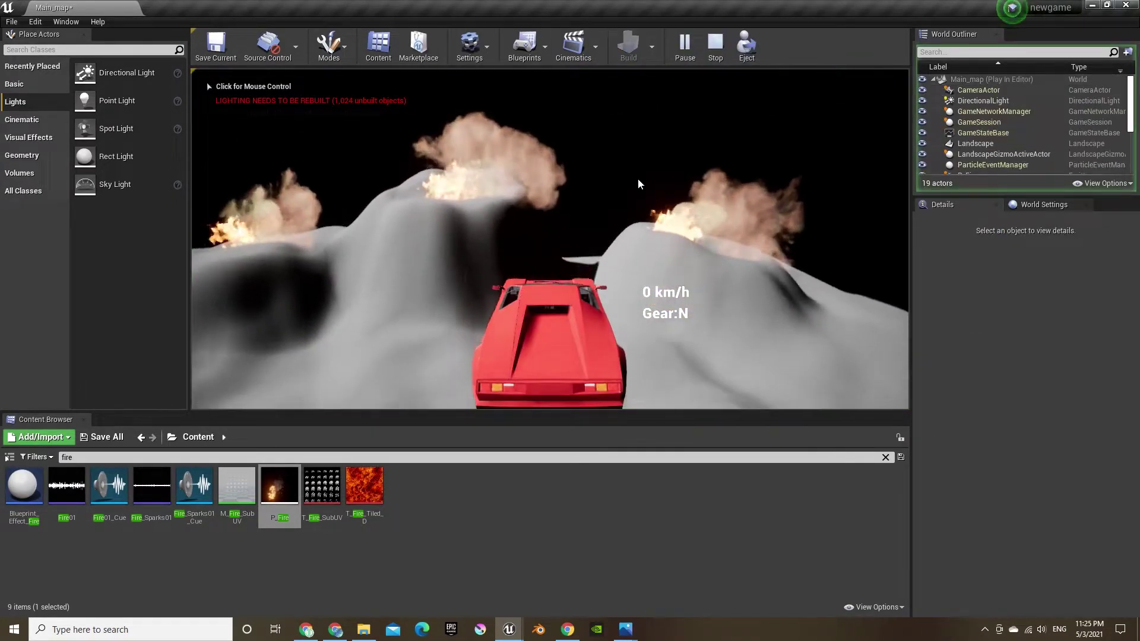
{"action": "key", "text": "Escape"}
{"action": "right_click_drag", "start_coordinate": [638, 180], "coordinate": [597, 139]}
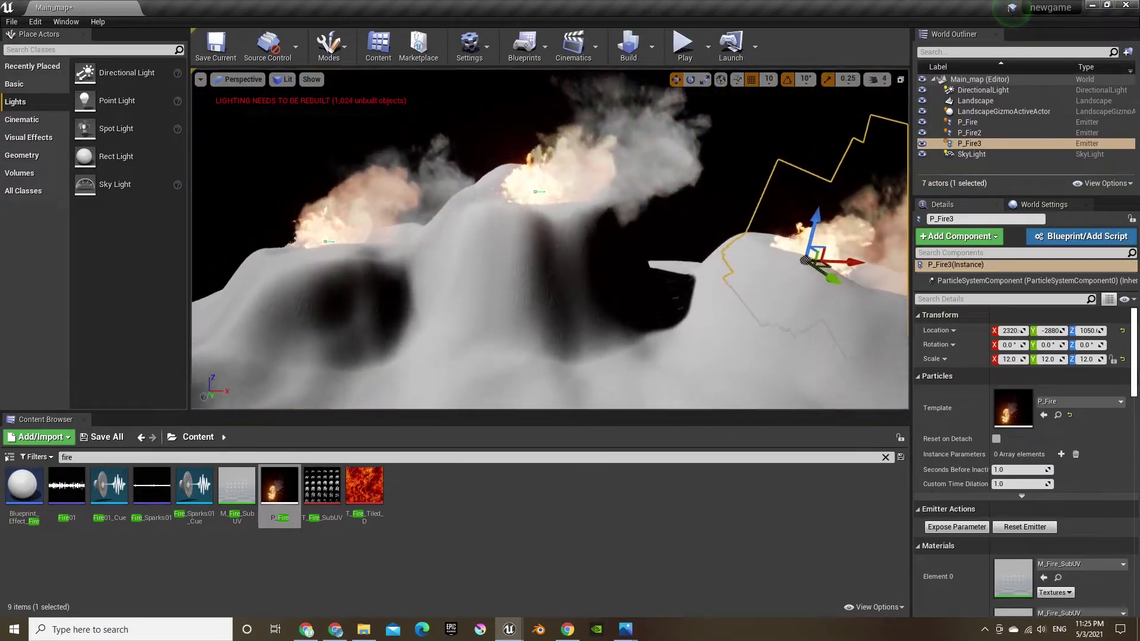
Step: Enlarge the fire emitter on the tallest peak to a uniform scale of 19.5
{"action": "left_click", "coordinate": [547, 208]}
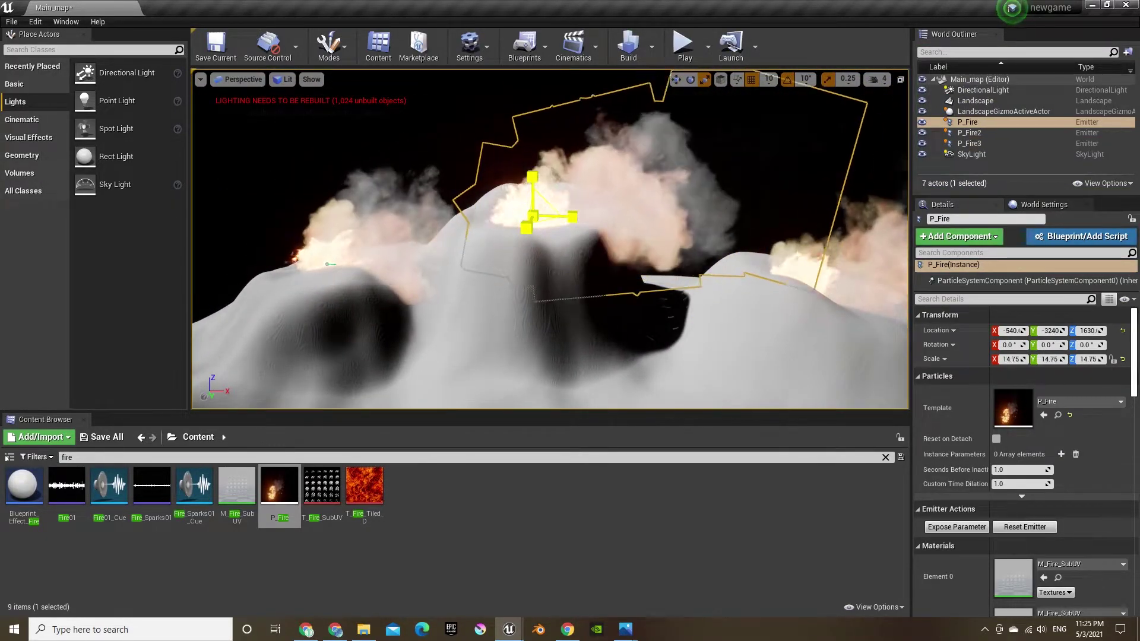
{"action": "left_click_drag", "start_coordinate": [533, 216], "coordinate": [537, 213]}
{"action": "right_click_drag", "start_coordinate": [537, 213], "coordinate": [464, 305]}
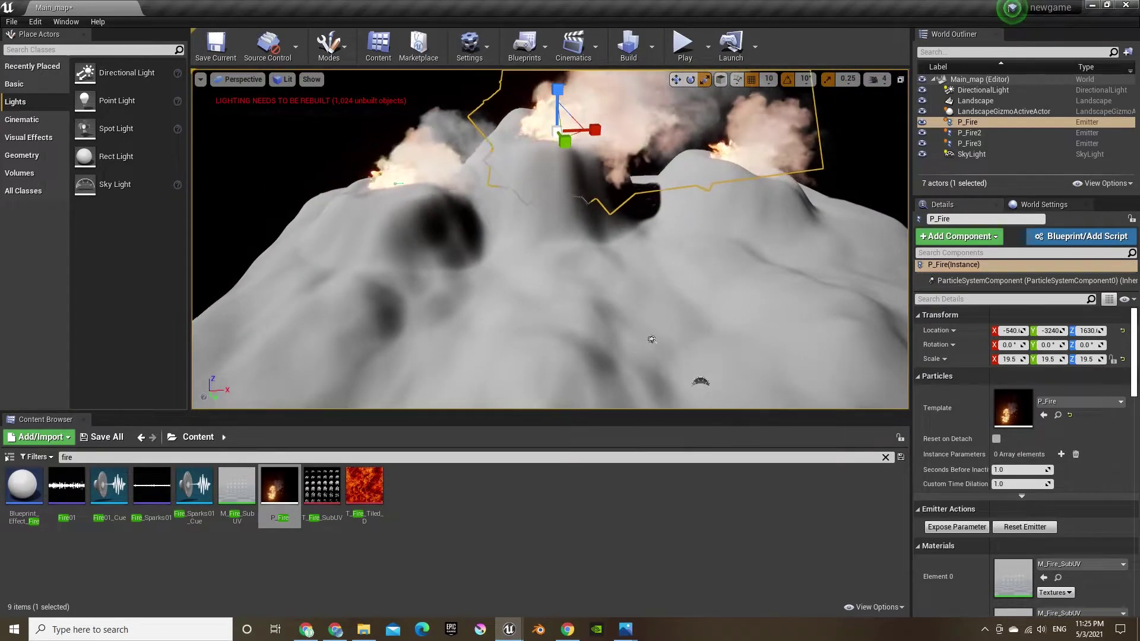
Step: Assign M_Concrete_Grime as the landscape's material and save the level
{"action": "left_click", "coordinate": [522, 333]}
{"action": "right_click_drag", "start_coordinate": [522, 333], "coordinate": [611, 334]}
{"action": "left_click", "coordinate": [1084, 505]}
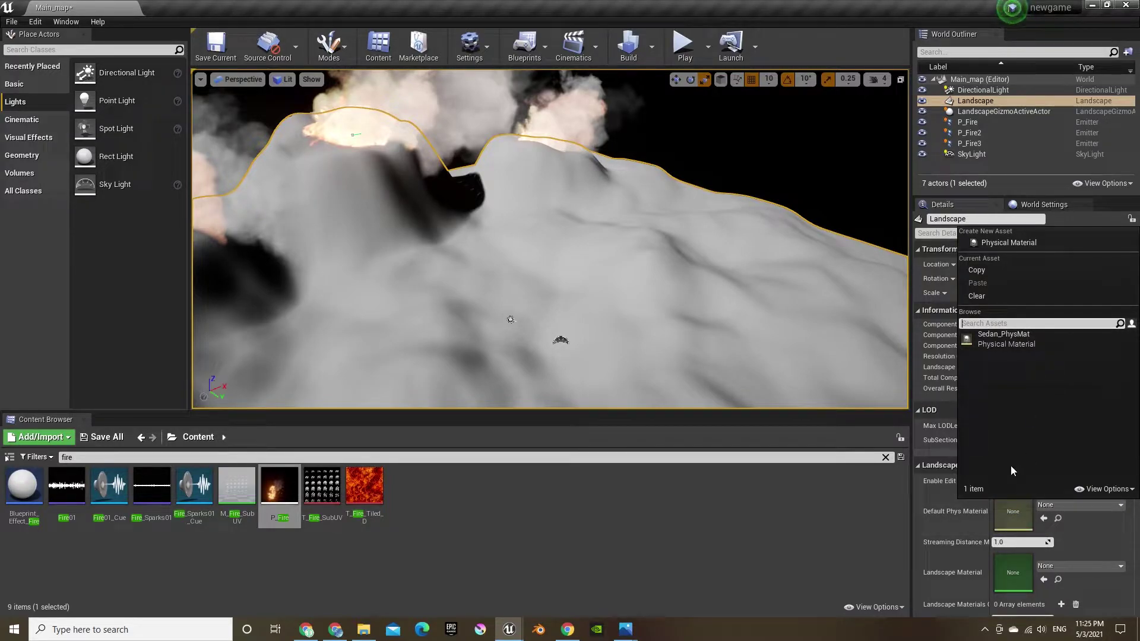
{"action": "left_click", "coordinate": [986, 519]}
{"action": "scroll", "coordinate": [982, 536], "scroll_direction": "down", "scroll_amount": 2}
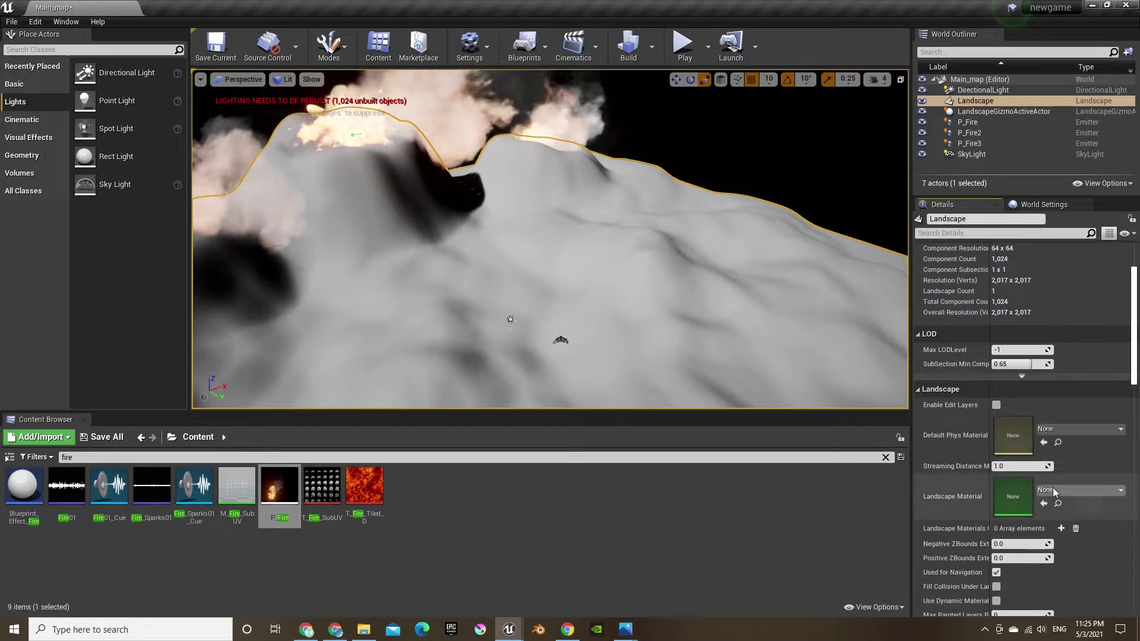
{"action": "left_click", "coordinate": [1069, 490]}
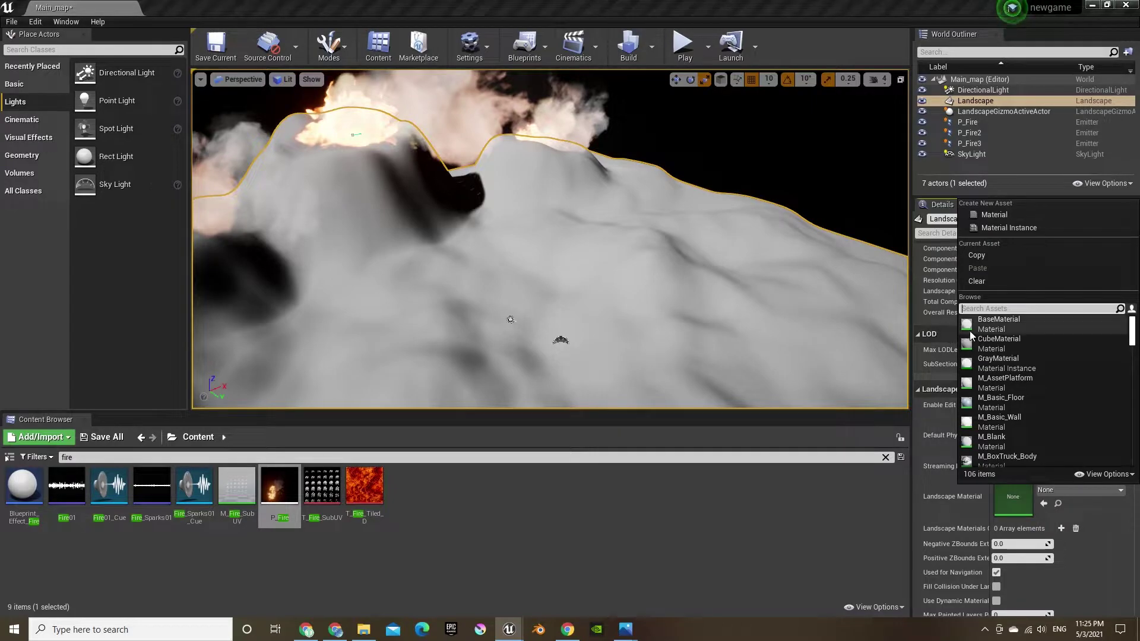
{"action": "type", "text": "gr"}
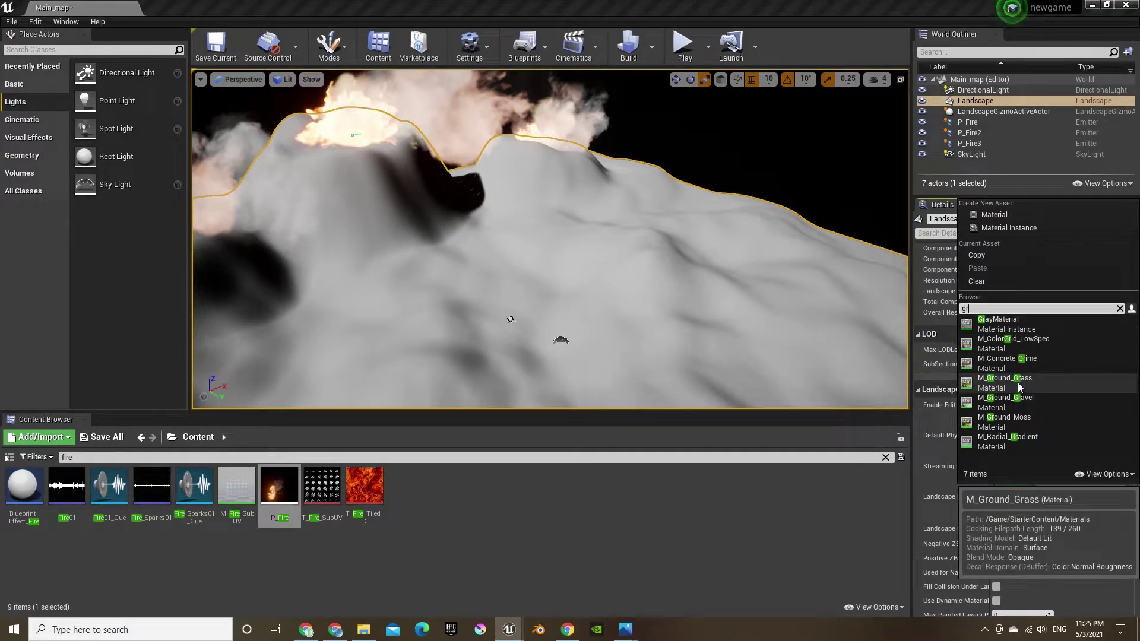
{"action": "left_click", "coordinate": [1031, 368]}
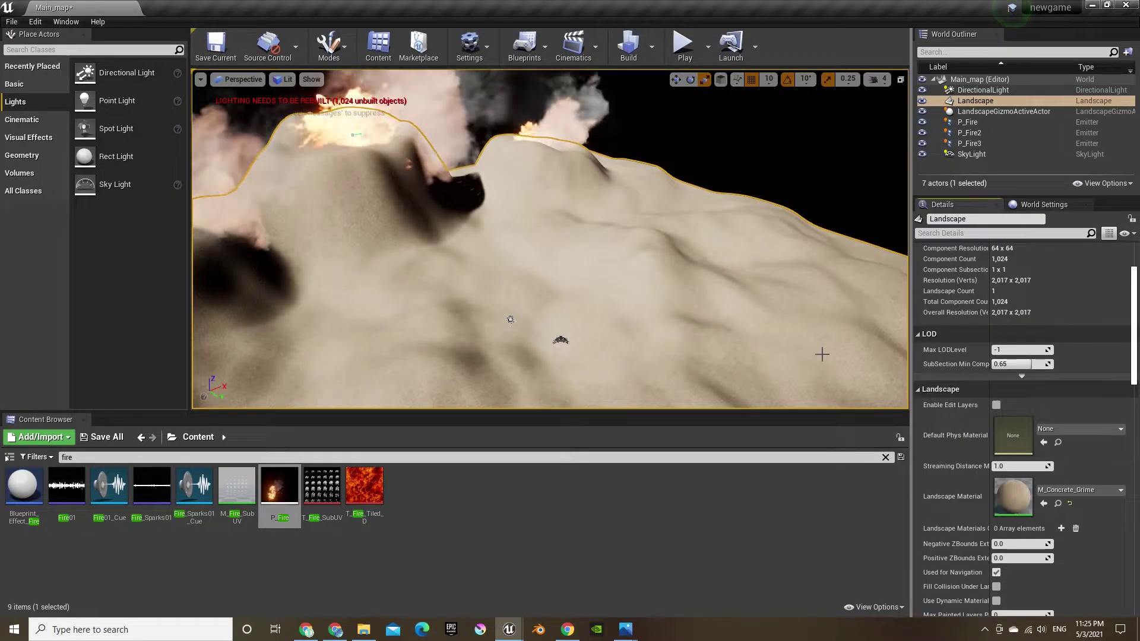
{"action": "right_click_drag", "start_coordinate": [822, 354], "coordinate": [493, 351]}
{"action": "right_click_drag", "start_coordinate": [599, 336], "coordinate": [320, 350]}
{"action": "right_click_drag", "start_coordinate": [764, 272], "coordinate": [763, 273]}
{"action": "left_click", "coordinate": [215, 46]}
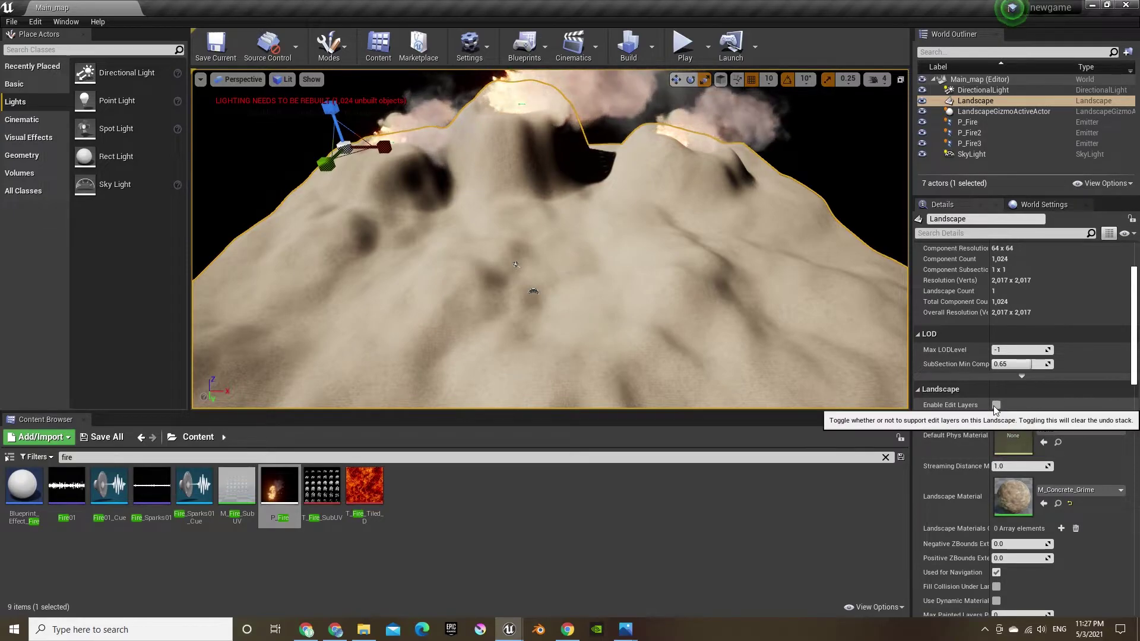
Step: Enable edit layers on the landscape and save the level with that change
{"action": "left_click", "coordinate": [996, 405]}
{"action": "left_click", "coordinate": [672, 347]}
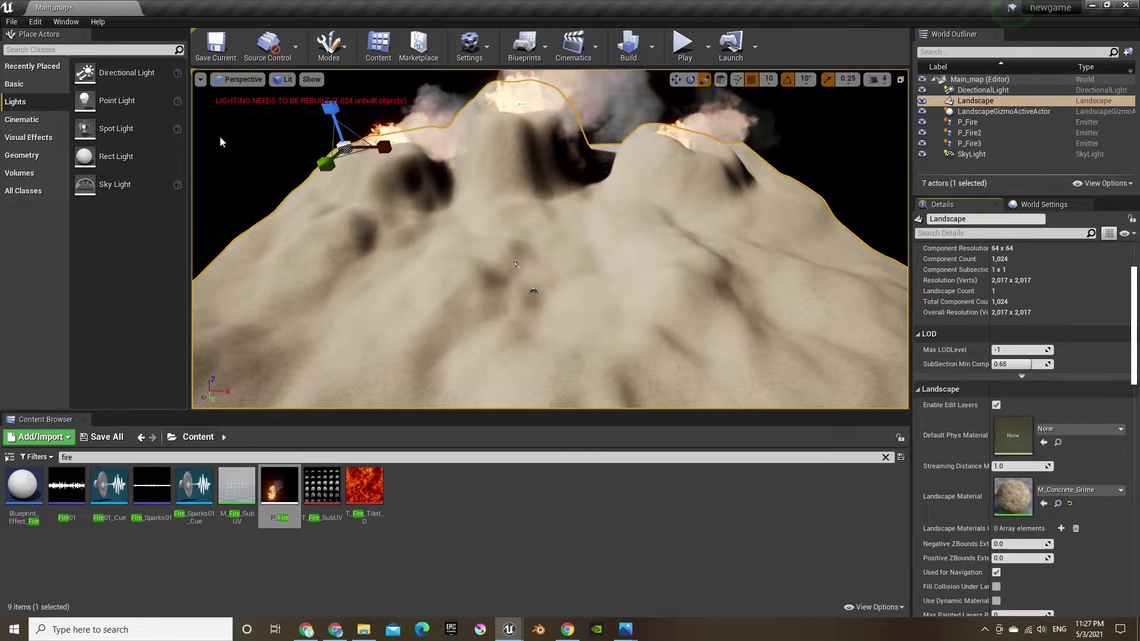
{"action": "left_click", "coordinate": [231, 60]}
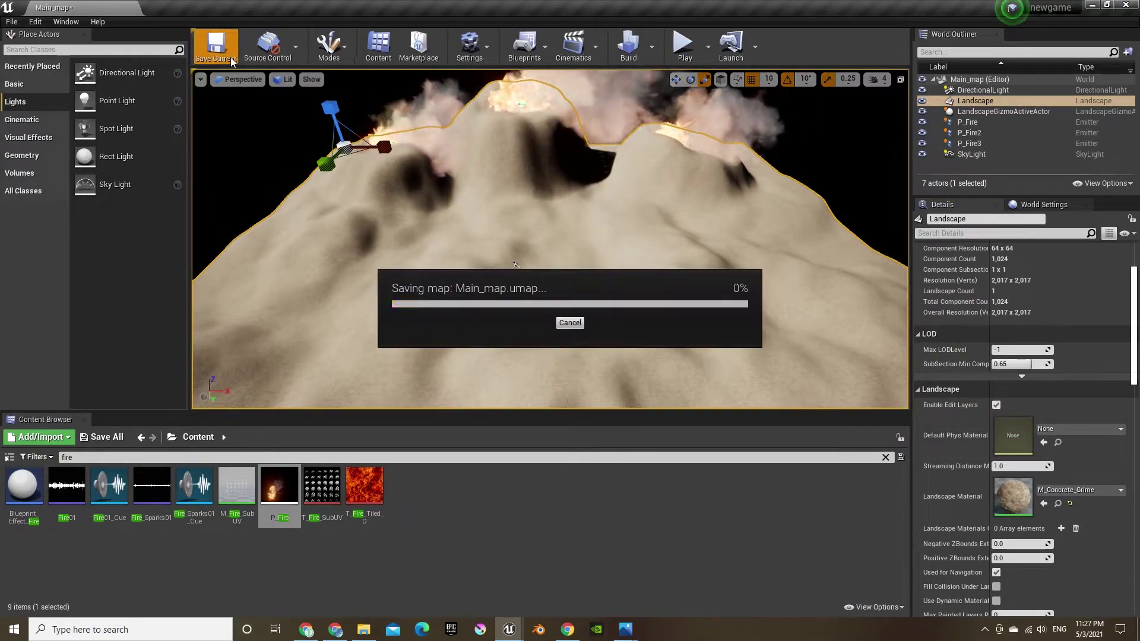
Step: Switch to Landscape mode, create a new edit layer and rename it Road
{"action": "left_click", "coordinate": [339, 54]}
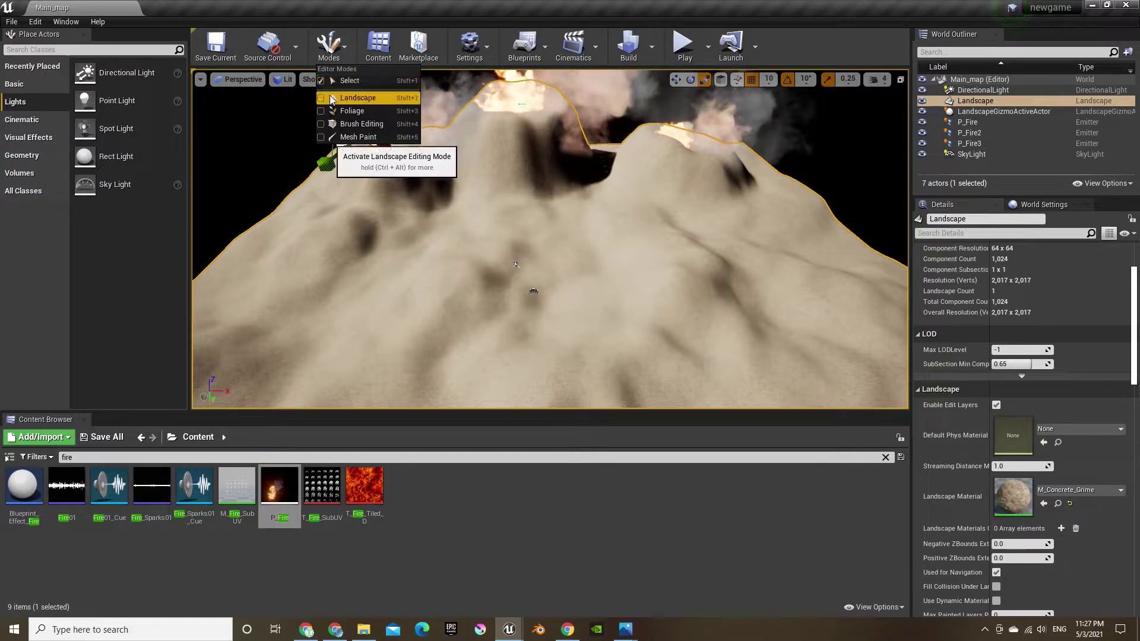
{"action": "left_click", "coordinate": [354, 94]}
{"action": "right_click", "coordinate": [74, 304]}
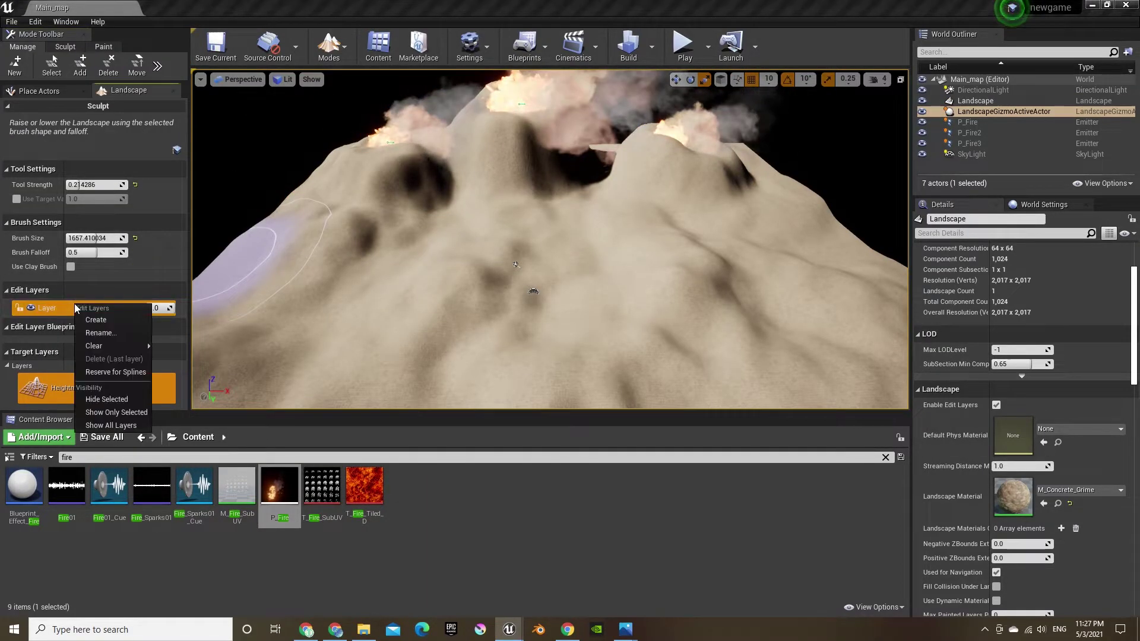
{"action": "left_click", "coordinate": [108, 324]}
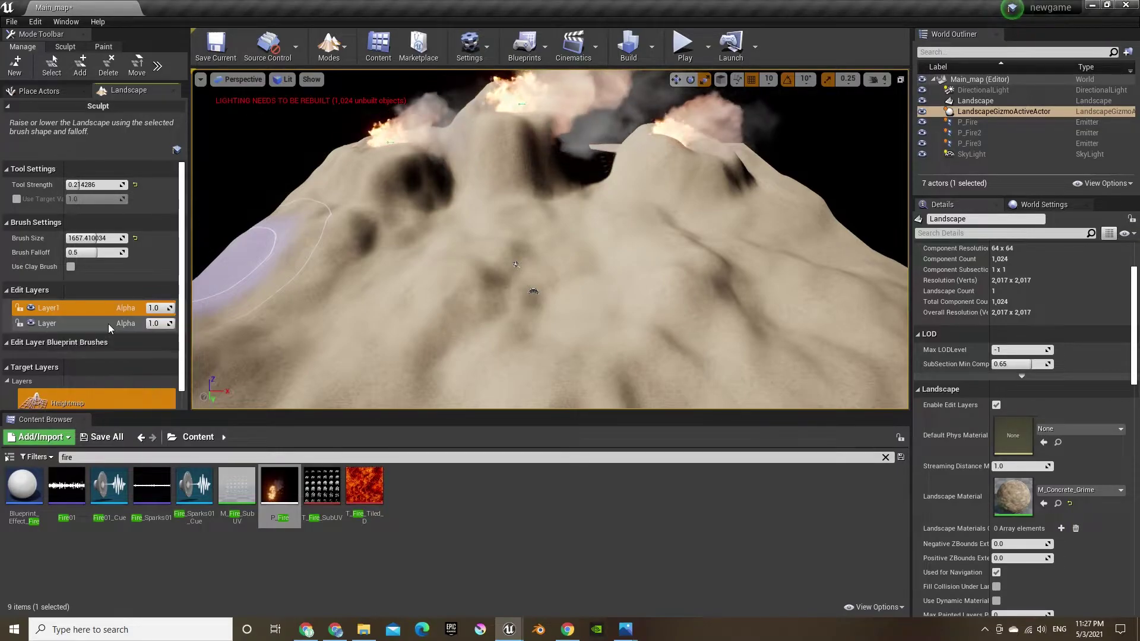
{"action": "right_click", "coordinate": [56, 310]}
{"action": "left_click", "coordinate": [78, 336]}
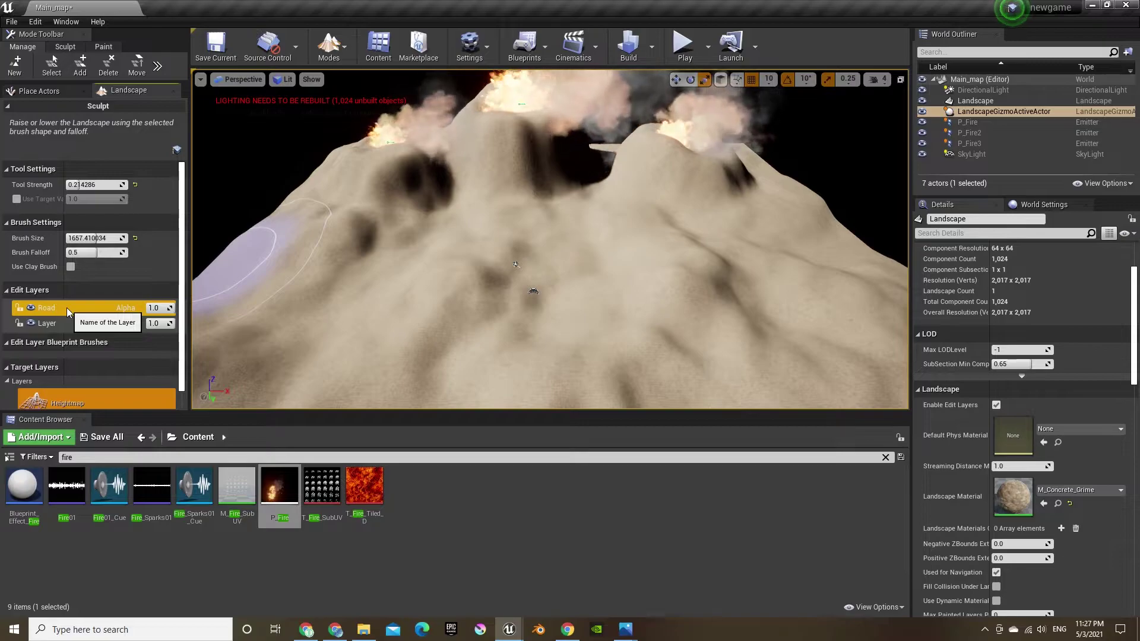
Step: Reserve the Road edit layer for landscape splines
{"action": "right_click", "coordinate": [66, 307]}
{"action": "left_click", "coordinate": [96, 376]}
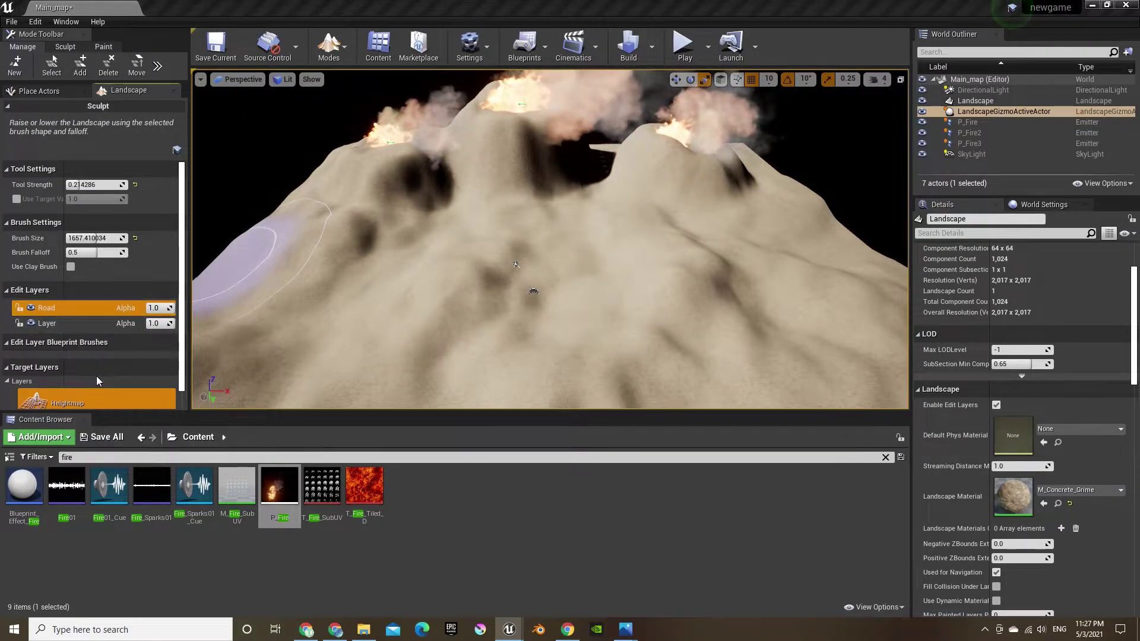
{"action": "left_click", "coordinate": [653, 346]}
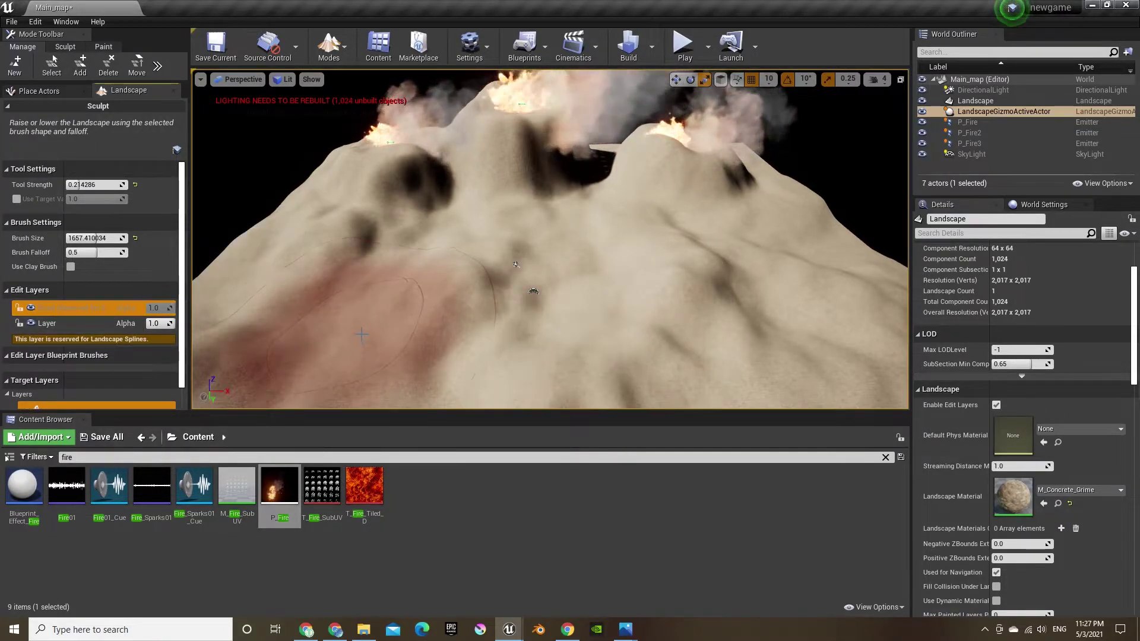
{"action": "left_click", "coordinate": [66, 49]}
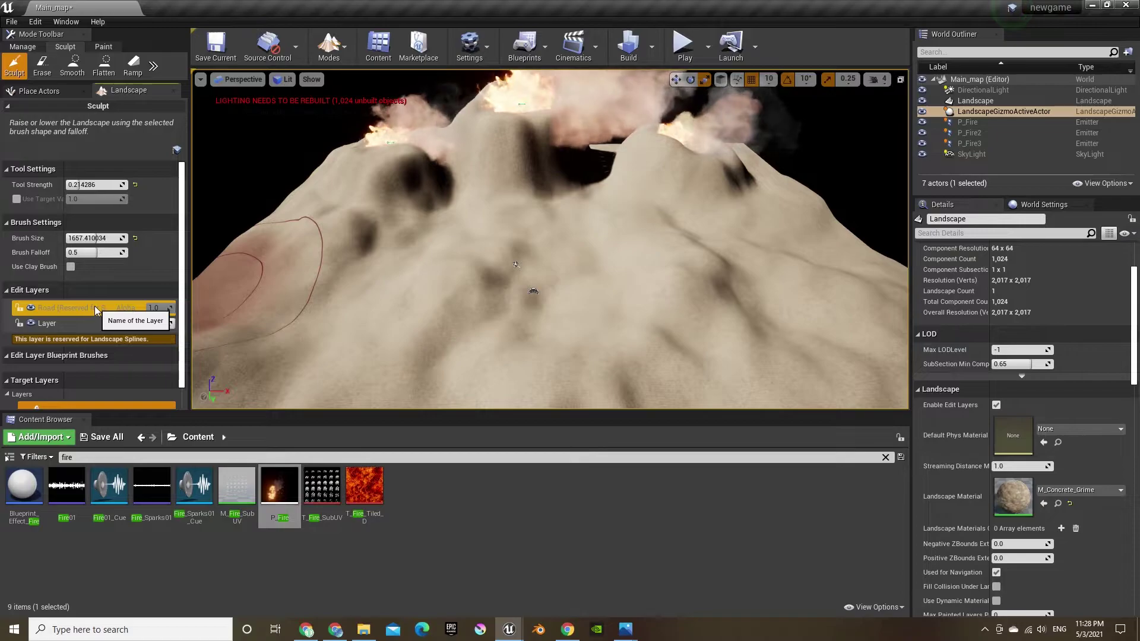
{"action": "right_click_drag", "start_coordinate": [300, 274], "coordinate": [228, 266]}
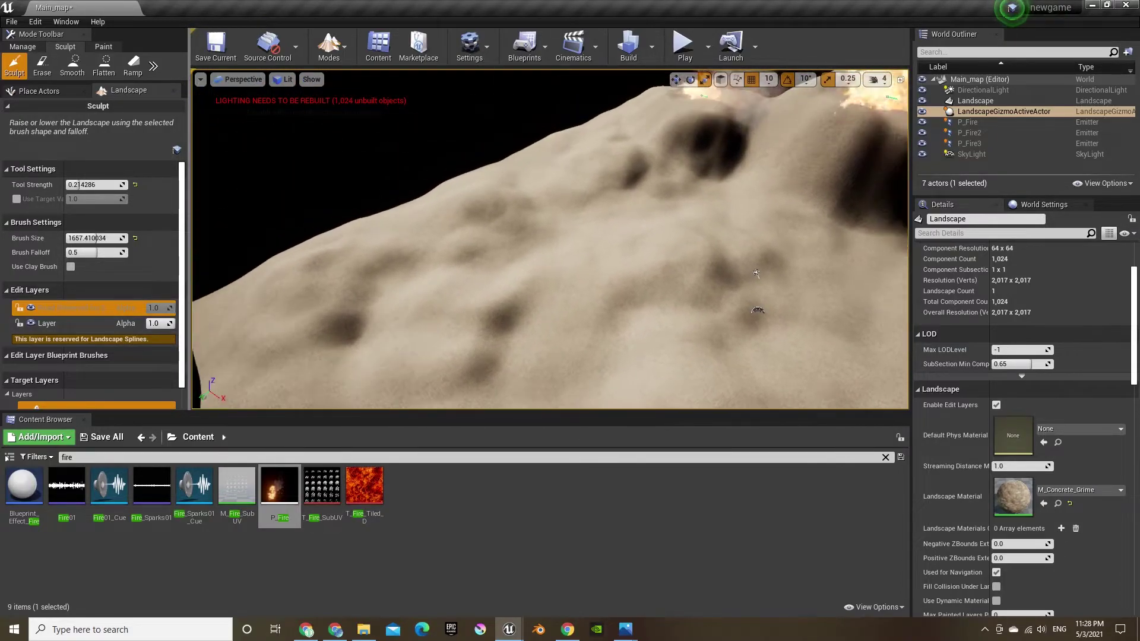
{"action": "right_click_drag", "start_coordinate": [343, 265], "coordinate": [422, 264]}
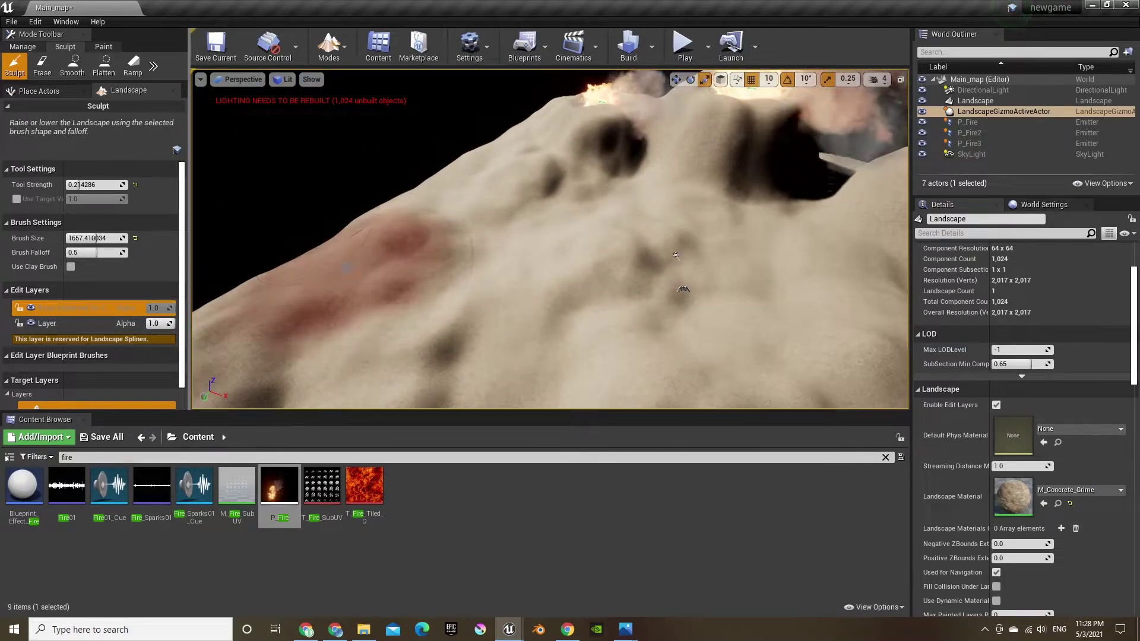
{"action": "left_click", "coordinate": [154, 66]}
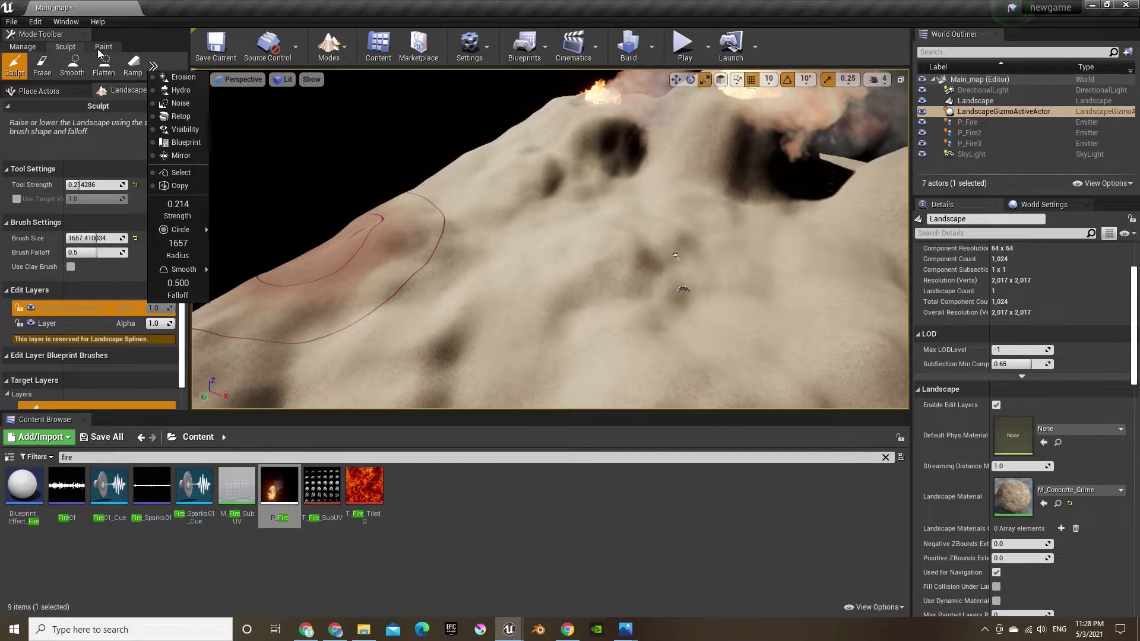
Step: Activate the landscape Splines tool with the Road edit layer selected
{"action": "left_click", "coordinate": [40, 48]}
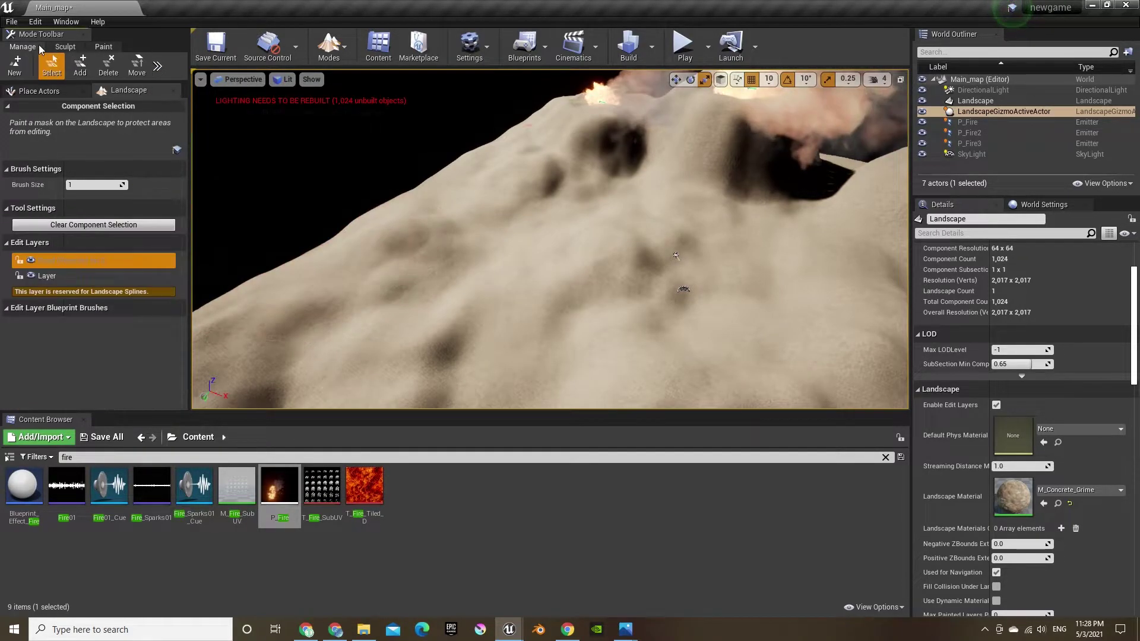
{"action": "left_click", "coordinate": [157, 66]}
{"action": "left_click", "coordinate": [179, 95]}
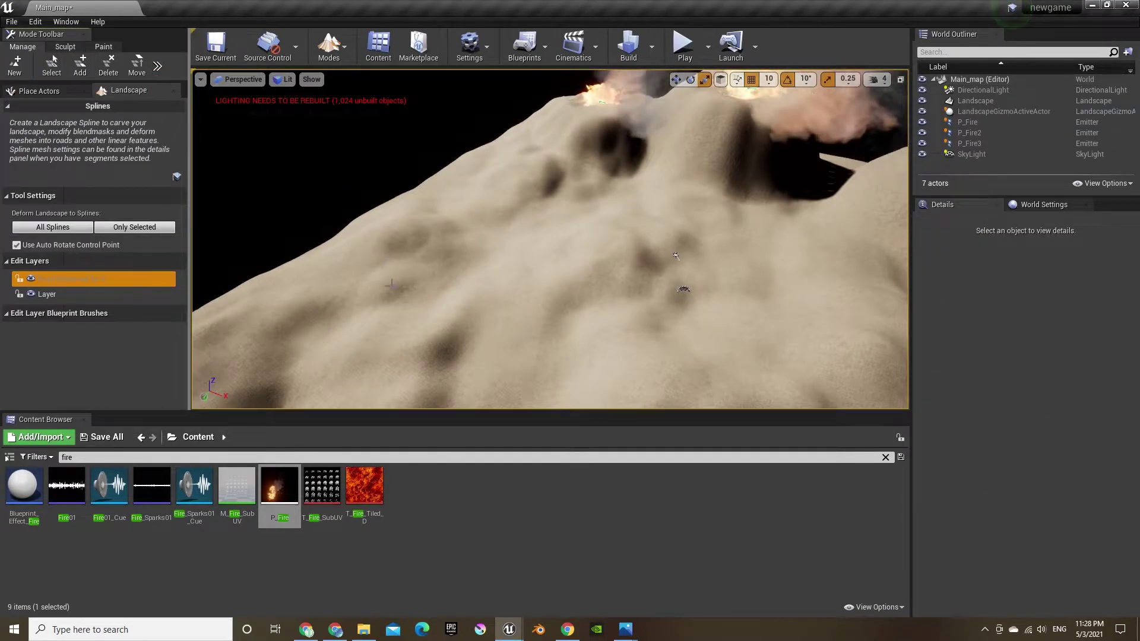
Step: Place a chain of landscape spline control points down the outer slope below the burning peaks
{"action": "left_click", "coordinate": [453, 195], "text": "ctrl"}
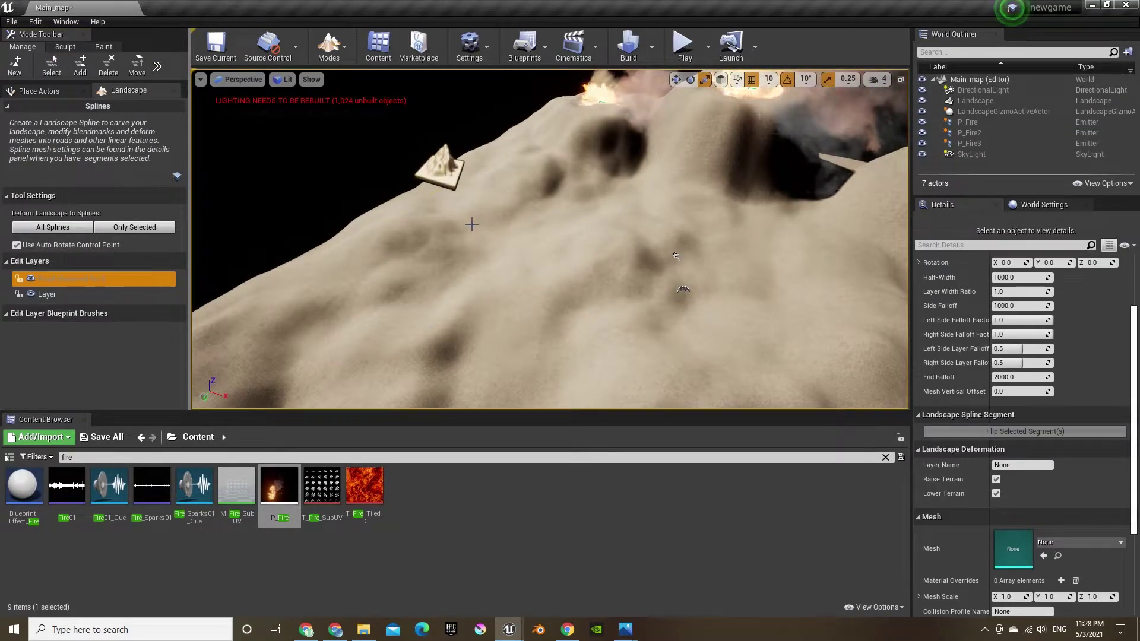
{"action": "left_click", "coordinate": [464, 234], "text": "ctrl"}
{"action": "left_click", "coordinate": [456, 253], "text": "ctrl"}
{"action": "left_click", "coordinate": [434, 300], "text": "ctrl"}
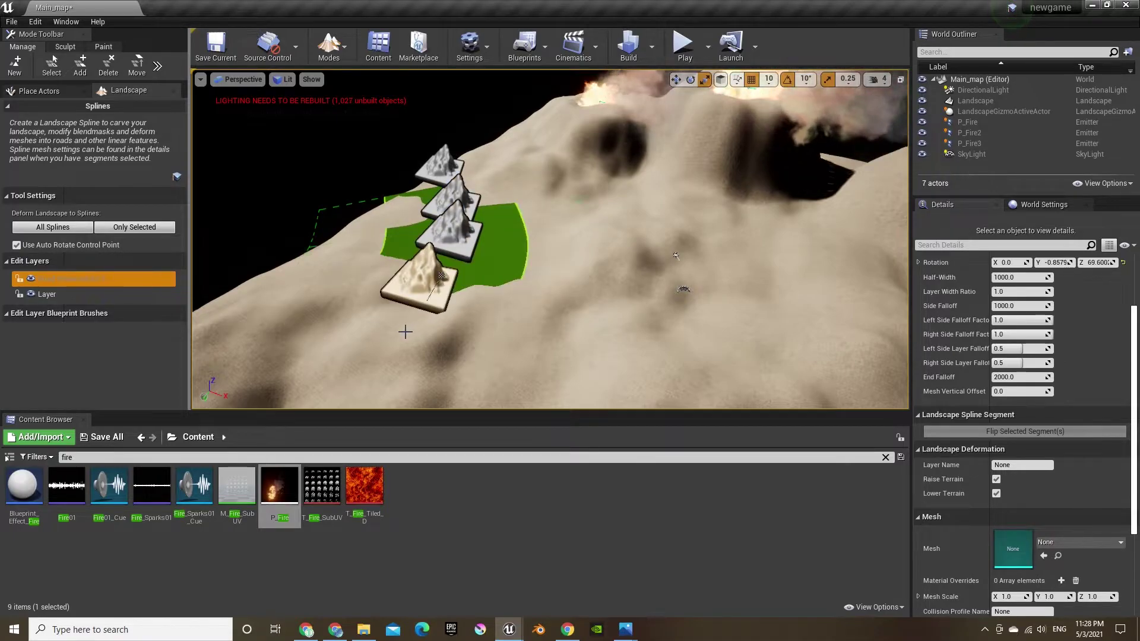
{"action": "left_click", "coordinate": [380, 335], "text": "ctrl"}
{"action": "left_click", "coordinate": [352, 390], "text": "ctrl"}
Step: Continue the road spline around the landscape's near corner and across its lower edge with four more control points
{"action": "right_click_drag", "start_coordinate": [478, 340], "coordinate": [416, 317]}
{"action": "left_click", "coordinate": [438, 338], "text": "ctrl"}
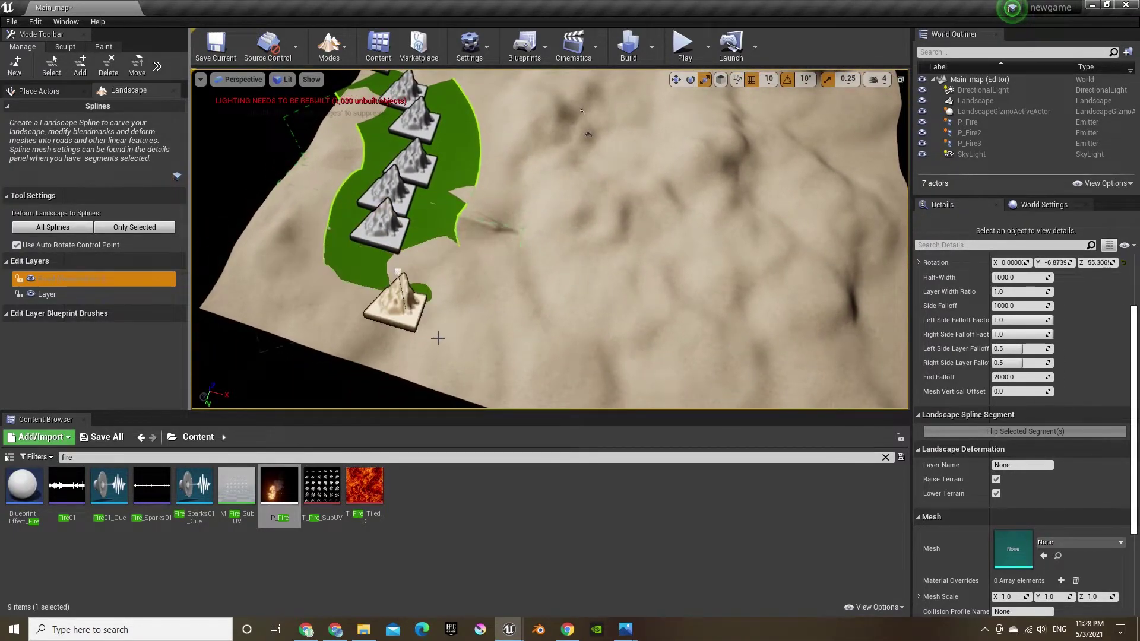
{"action": "left_click", "coordinate": [507, 359], "text": "ctrl"}
{"action": "left_click", "coordinate": [652, 370], "text": "ctrl"}
{"action": "left_click", "coordinate": [737, 359], "text": "ctrl"}
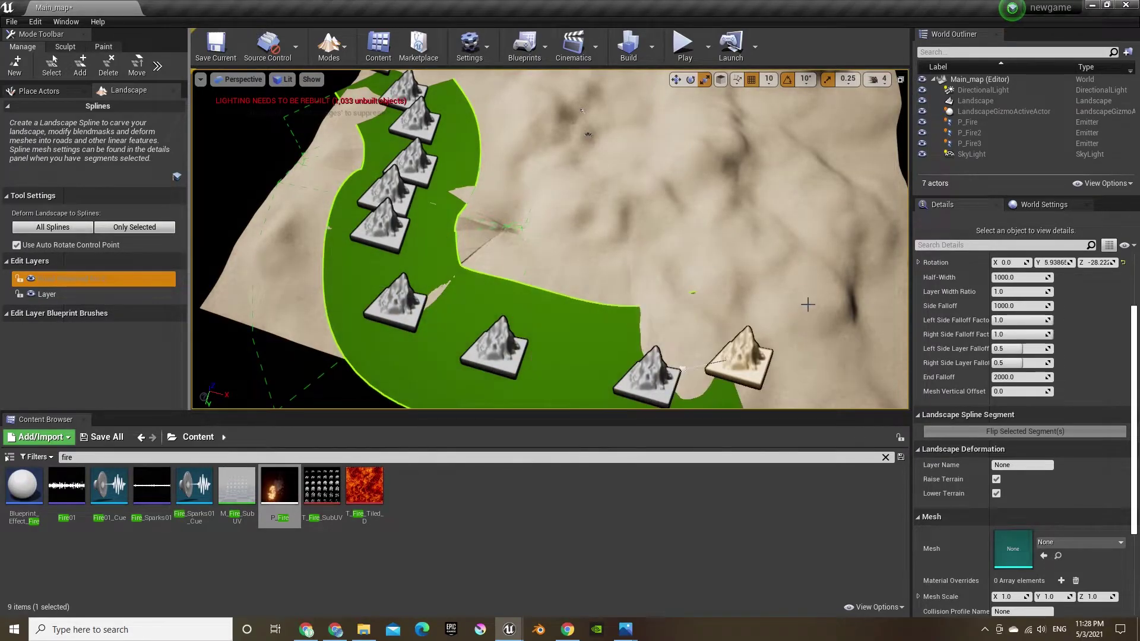
Step: Try to curve the road spline up the opposite slope and back across below the peaks
{"action": "left_click", "coordinate": [807, 303], "text": "ctrl"}
{"action": "left_click", "coordinate": [837, 236], "text": "ctrl"}
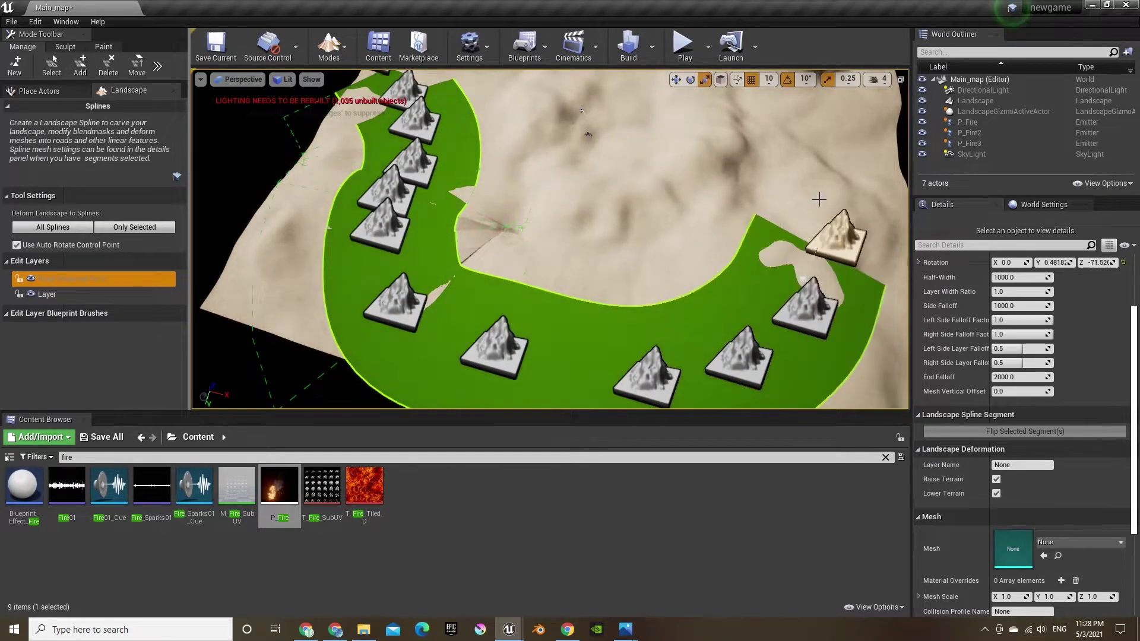
{"action": "left_click", "coordinate": [735, 172], "text": "ctrl"}
{"action": "left_click", "coordinate": [606, 189], "text": "ctrl"}
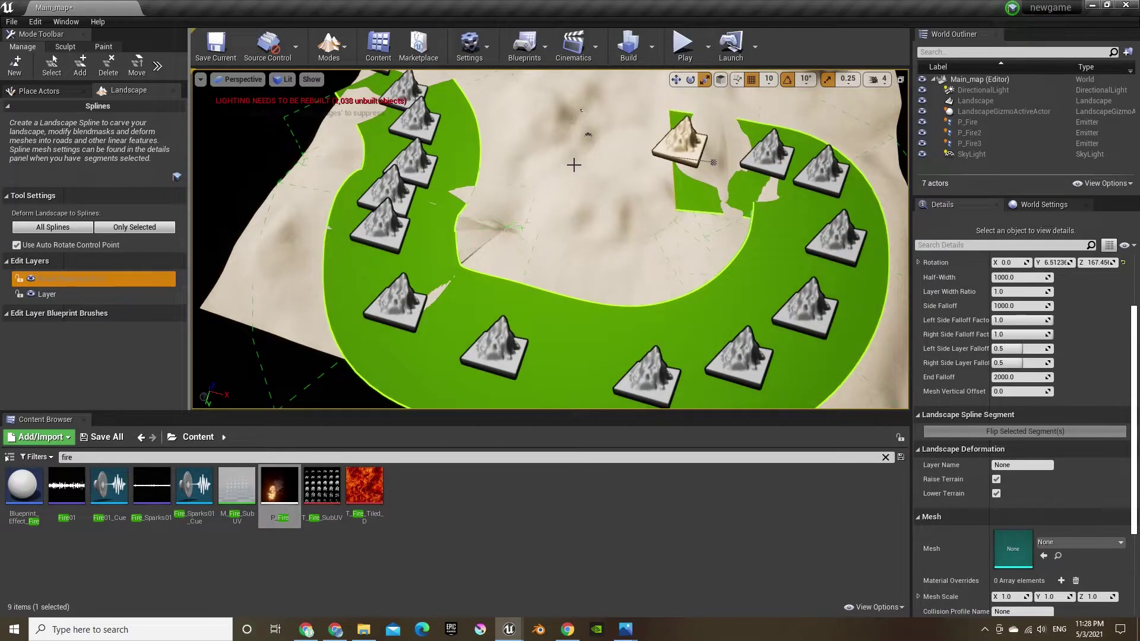
{"action": "left_click", "coordinate": [564, 128], "text": "ctrl"}
{"action": "left_click", "coordinate": [569, 108], "text": "ctrl"}
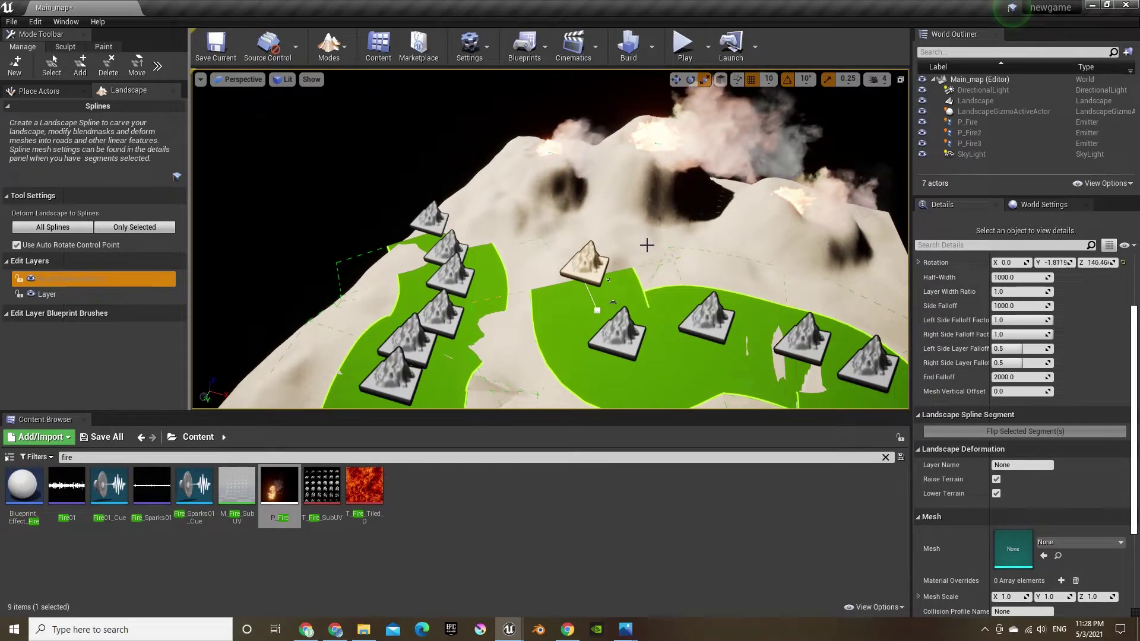
Step: Undo the added control points along the opposite slope, back to the lower-edge stretch of the road spline
{"action": "key", "text": "ctrl+z"}
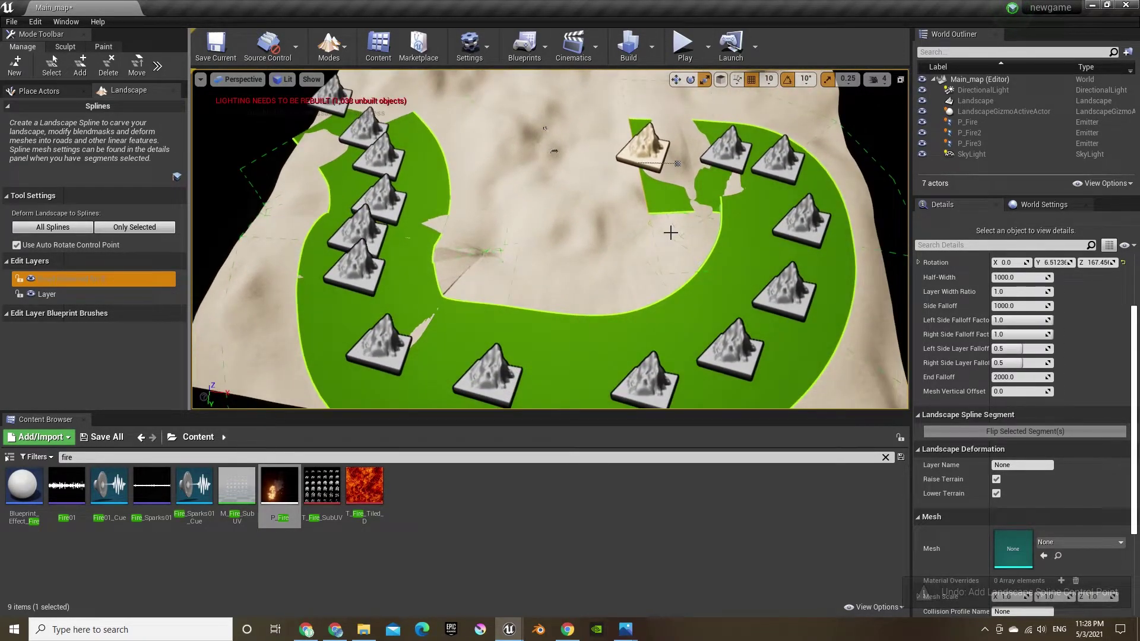
{"action": "key", "text": "ctrl+z"}
{"action": "key", "text": "ctrl+z"}
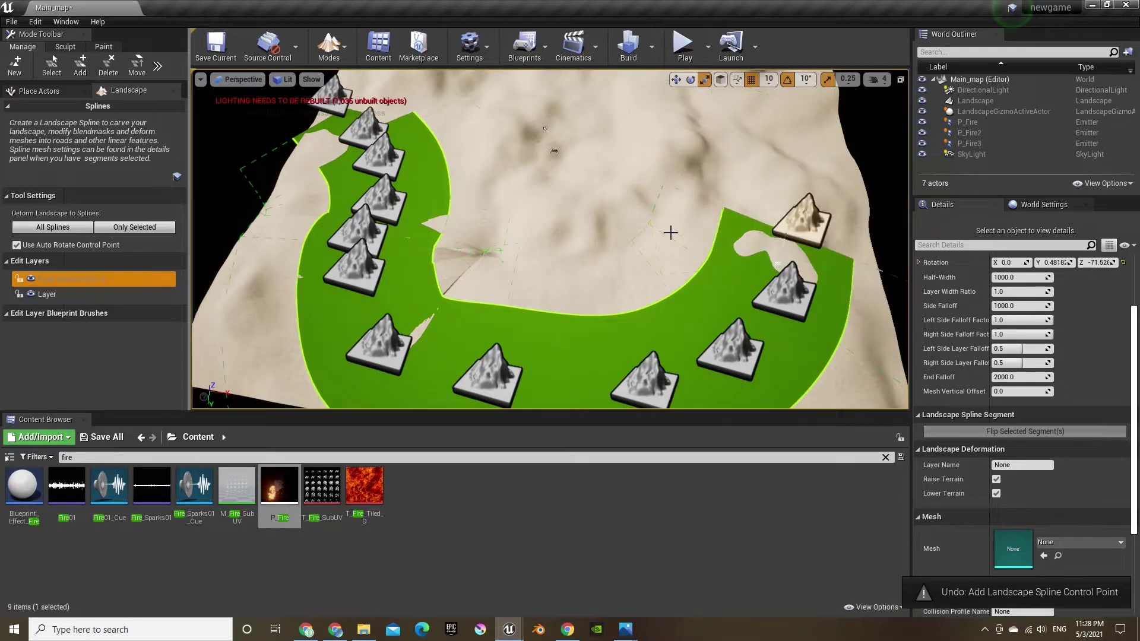
{"action": "key", "text": "ctrl+z"}
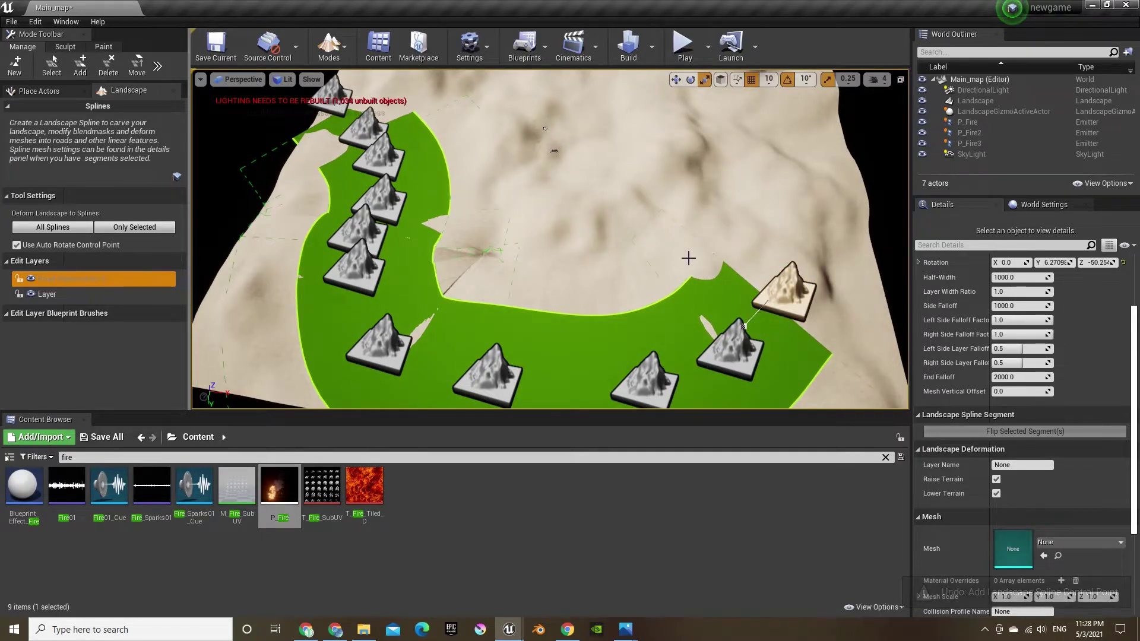
{"action": "left_click", "coordinate": [688, 255], "text": "ctrl"}
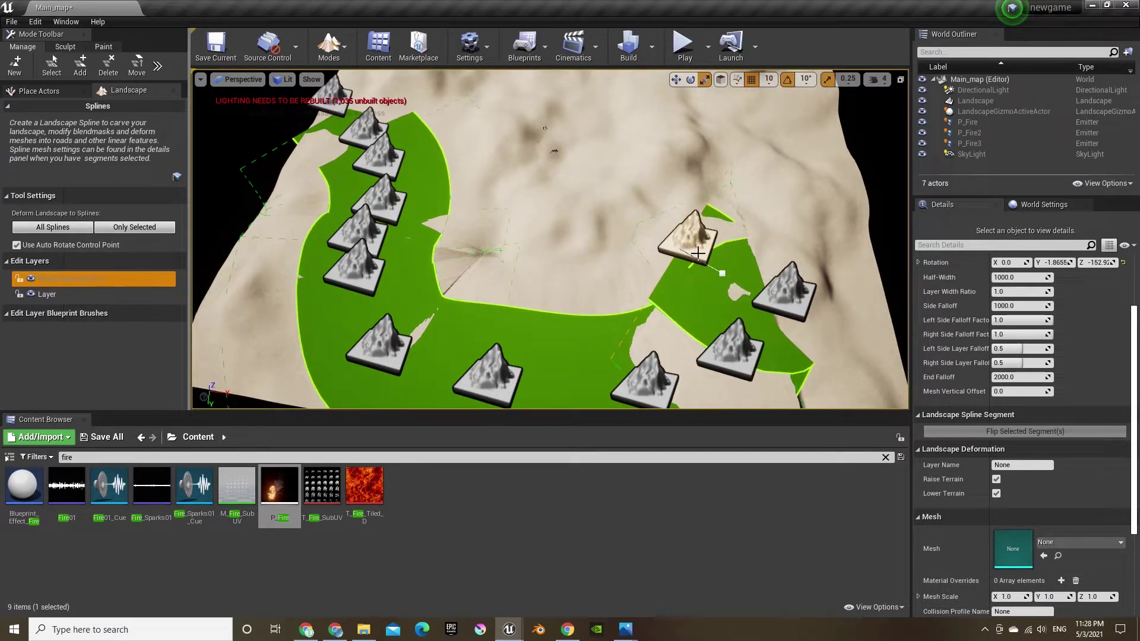
{"action": "key", "text": "ctrl+z"}
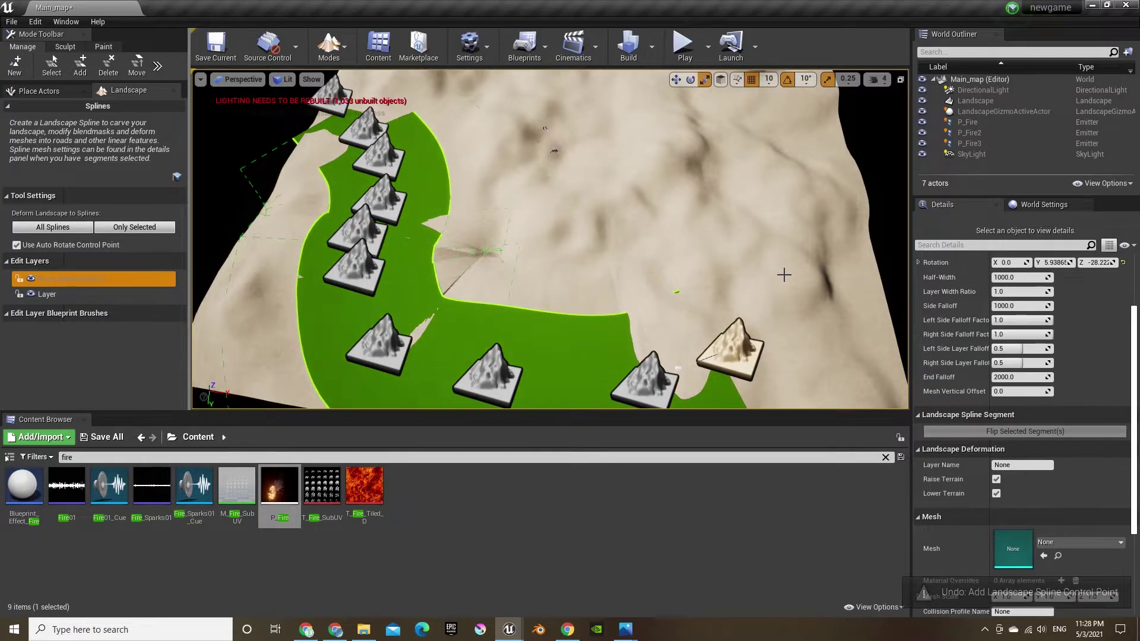
Step: Extend the road spline up the opposite slope with two widely spaced control points
{"action": "left_click", "coordinate": [784, 275], "text": "ctrl"}
{"action": "left_click", "coordinate": [663, 212], "text": "ctrl"}
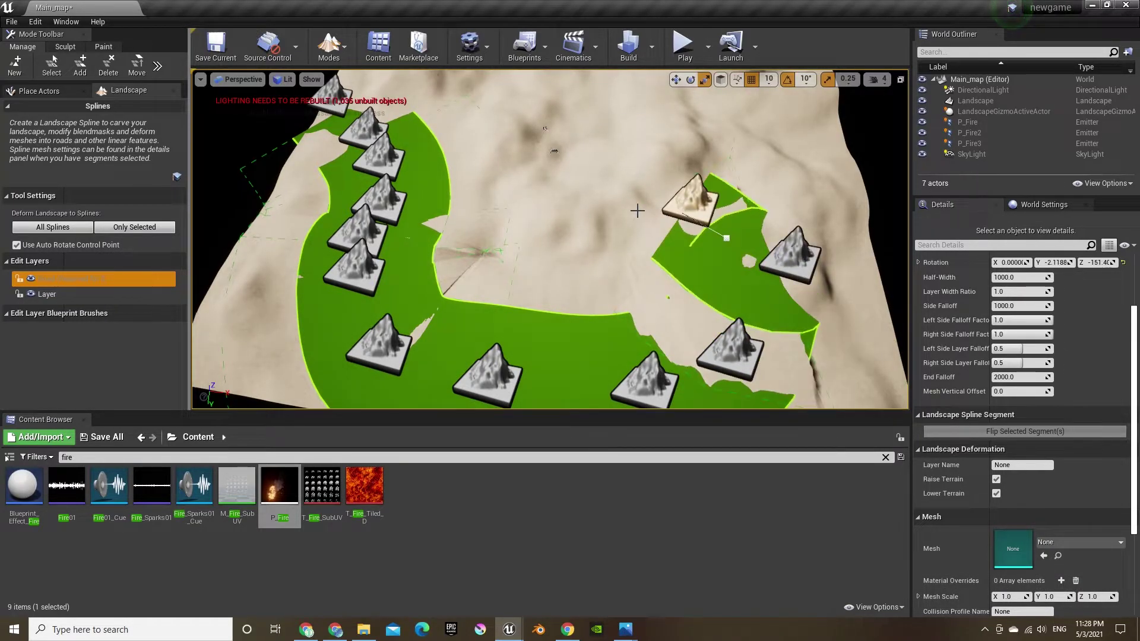
{"action": "key", "text": "ctrl+z"}
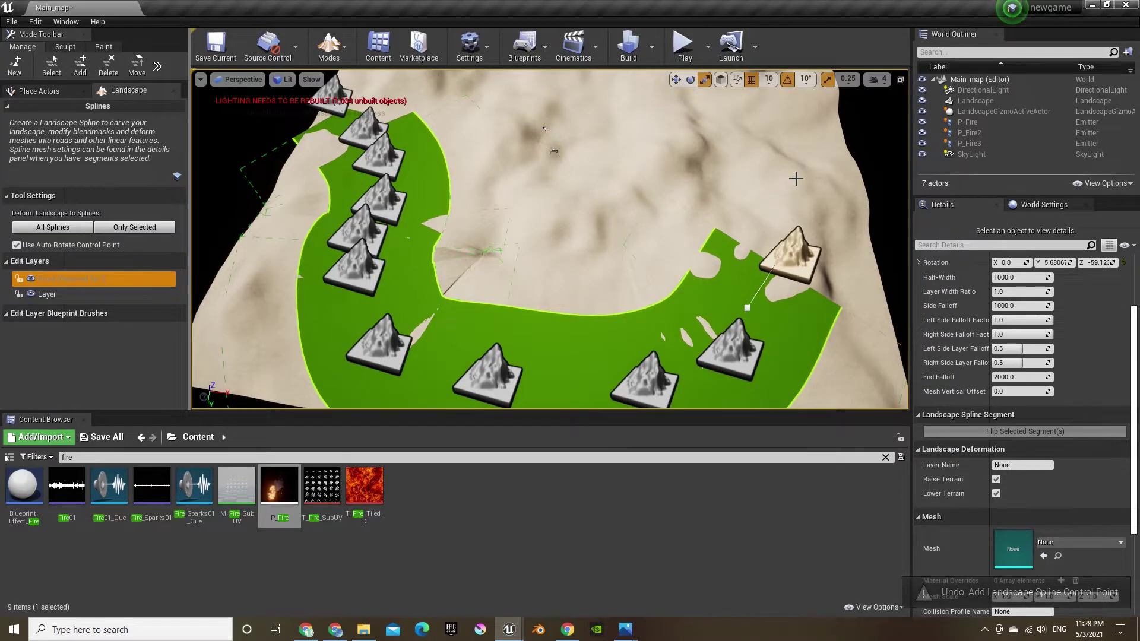
{"action": "left_click", "coordinate": [796, 178], "text": "ctrl"}
{"action": "right_click_drag", "start_coordinate": [797, 178], "coordinate": [796, 143]}
{"action": "right_click_drag", "start_coordinate": [755, 208], "coordinate": [747, 194]}
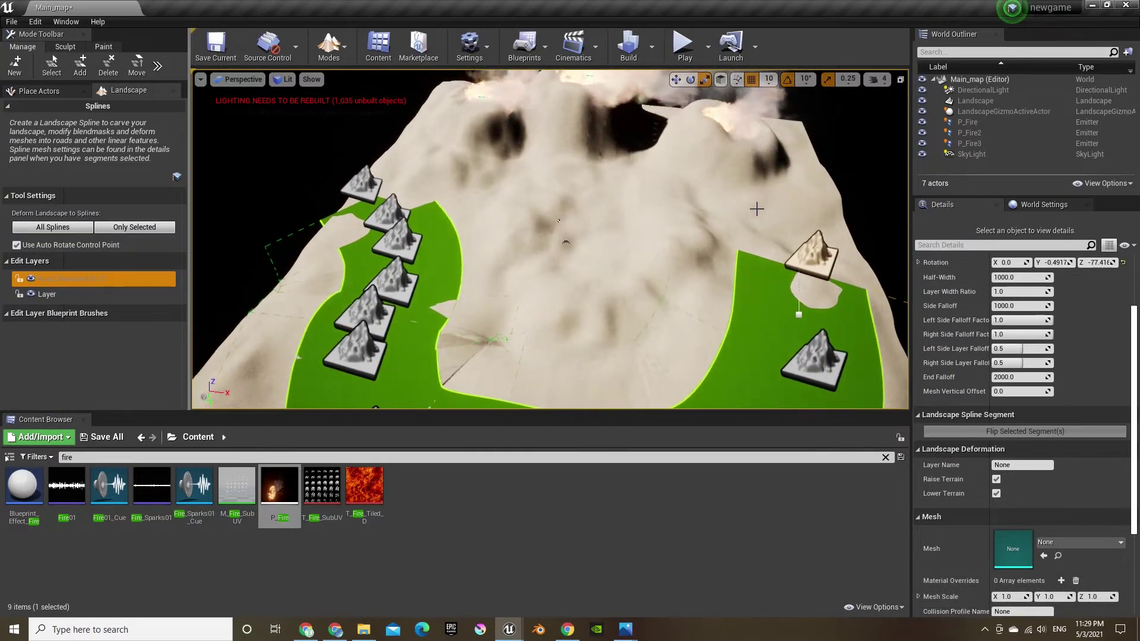
Step: Carry the road spline across the slope below the peaks and connect it to the first control point, closing the loop
{"action": "left_click", "coordinate": [715, 210], "text": "ctrl"}
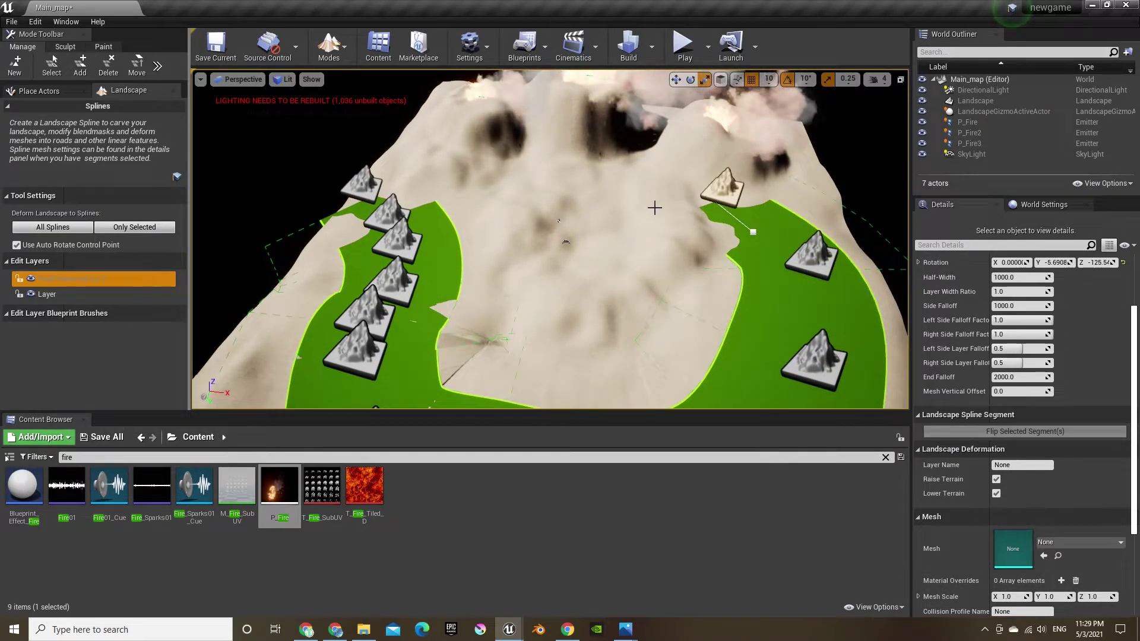
{"action": "left_click", "coordinate": [654, 207], "text": "ctrl"}
{"action": "left_click", "coordinate": [587, 212], "text": "ctrl"}
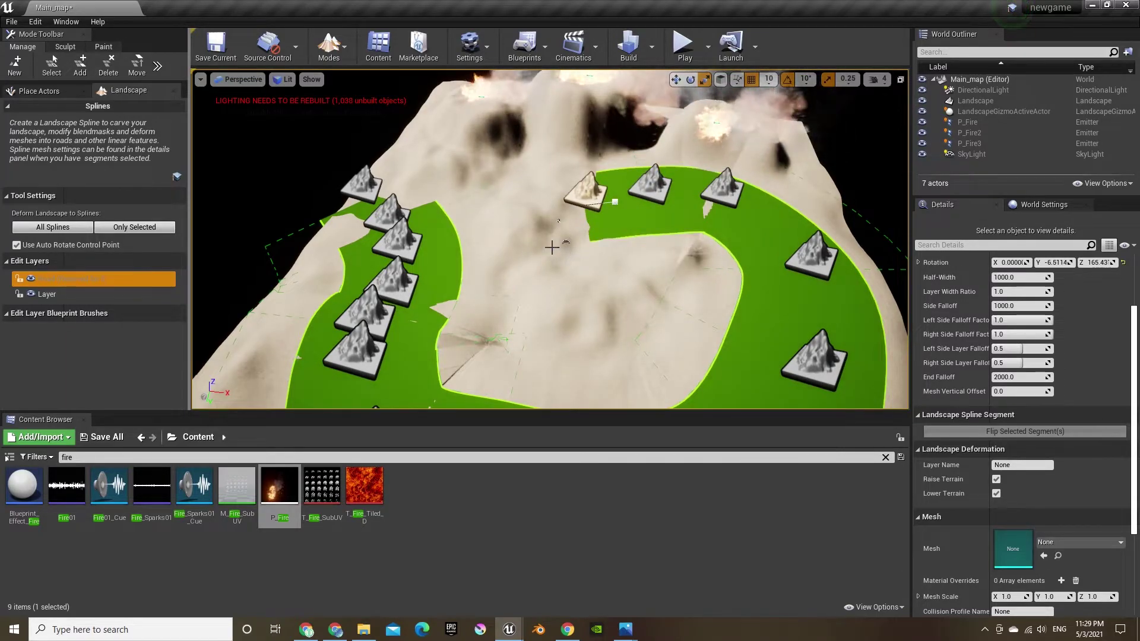
{"action": "left_click", "coordinate": [475, 217], "text": "ctrl"}
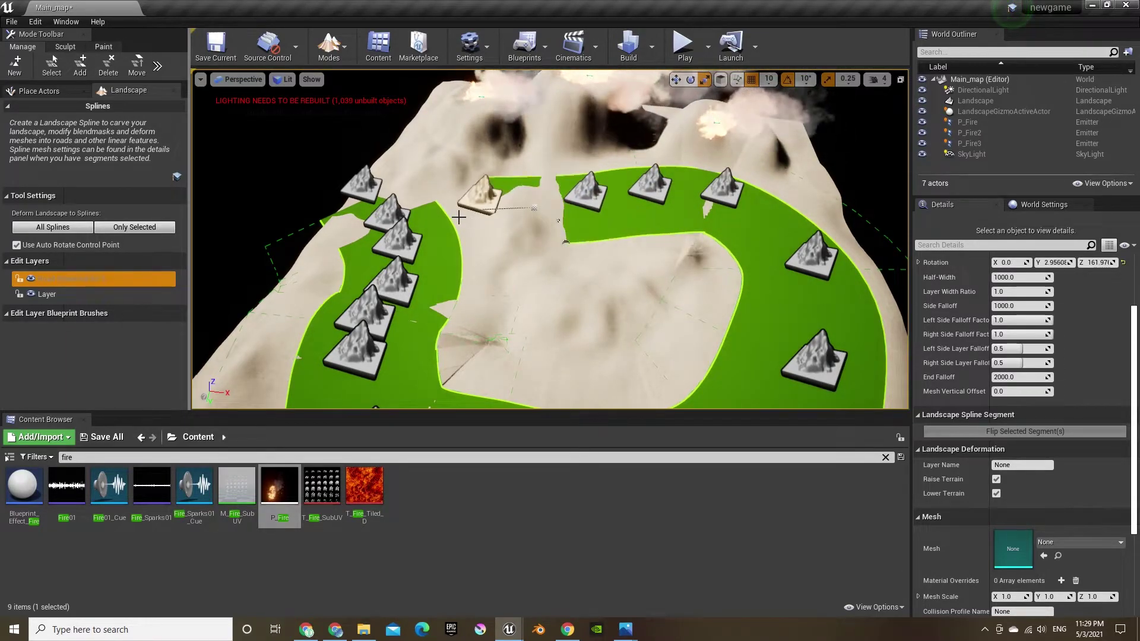
{"action": "left_click", "coordinate": [372, 198], "text": "ctrl"}
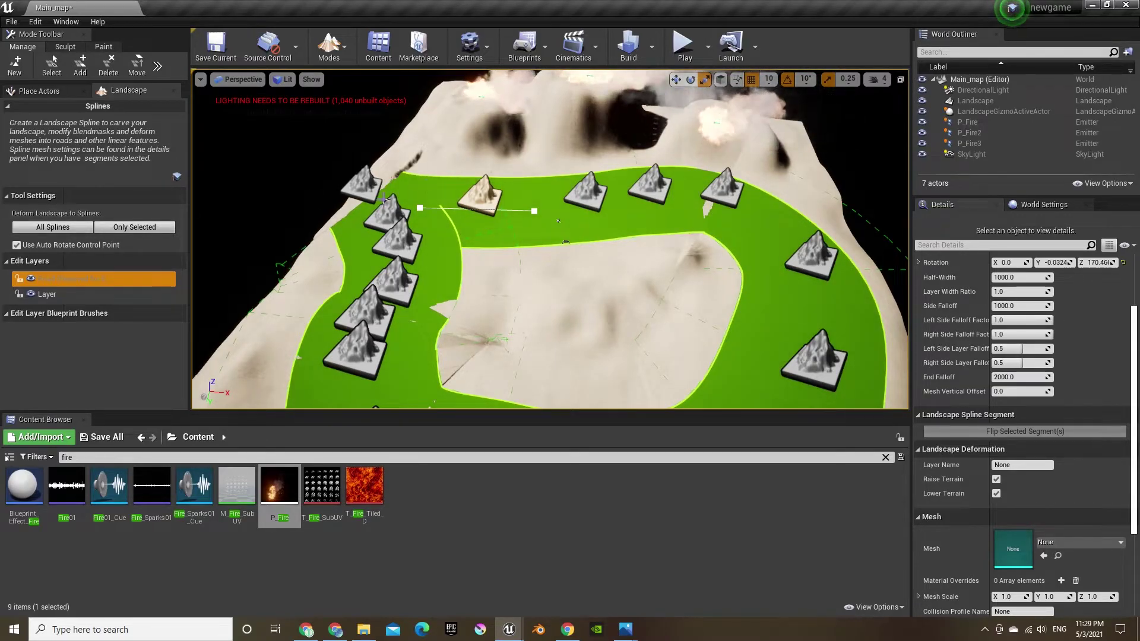
Step: Shift the loop's first control point slightly inward with the move tool
{"action": "left_click", "coordinate": [383, 198]}
{"action": "key", "text": "e"}
{"action": "key", "text": "w"}
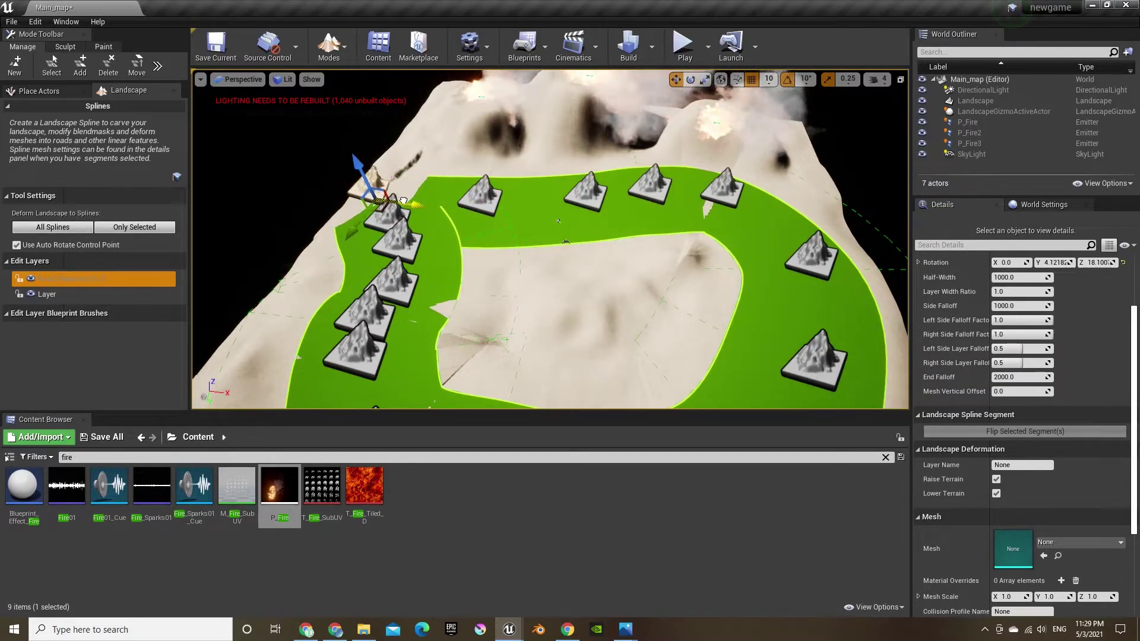
Step: Delete three crowded control points near the start of the loop, joining the attached segments each time
{"action": "left_click", "coordinate": [395, 239]}
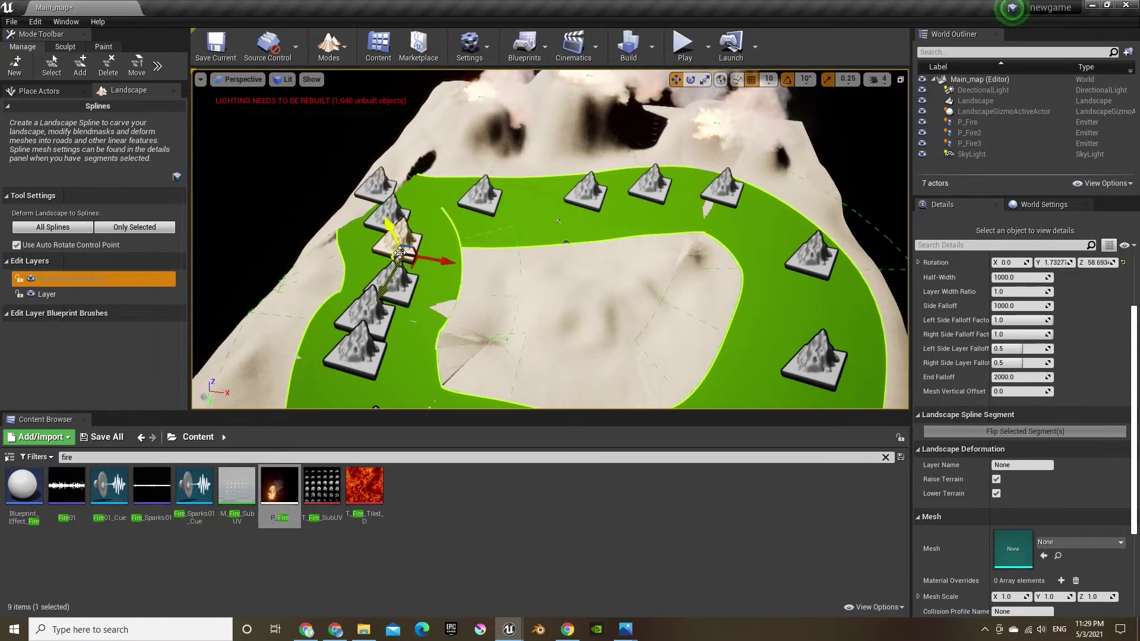
{"action": "key", "text": "Delete"}
{"action": "left_click", "coordinate": [602, 341]}
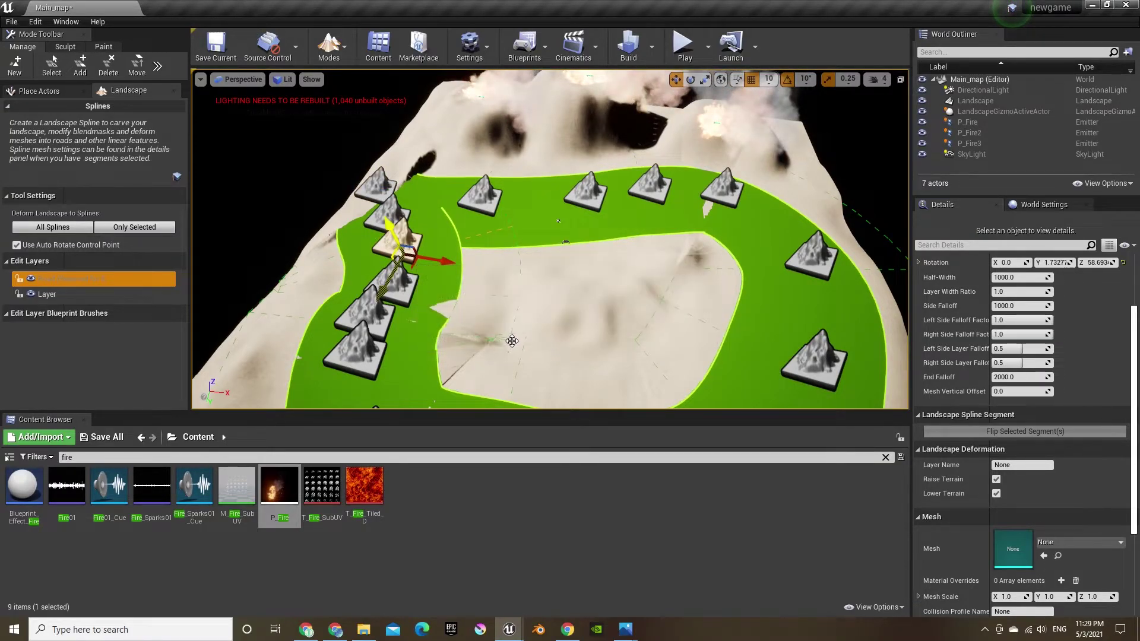
{"action": "left_click", "coordinate": [375, 308]}
{"action": "key", "text": "Delete"}
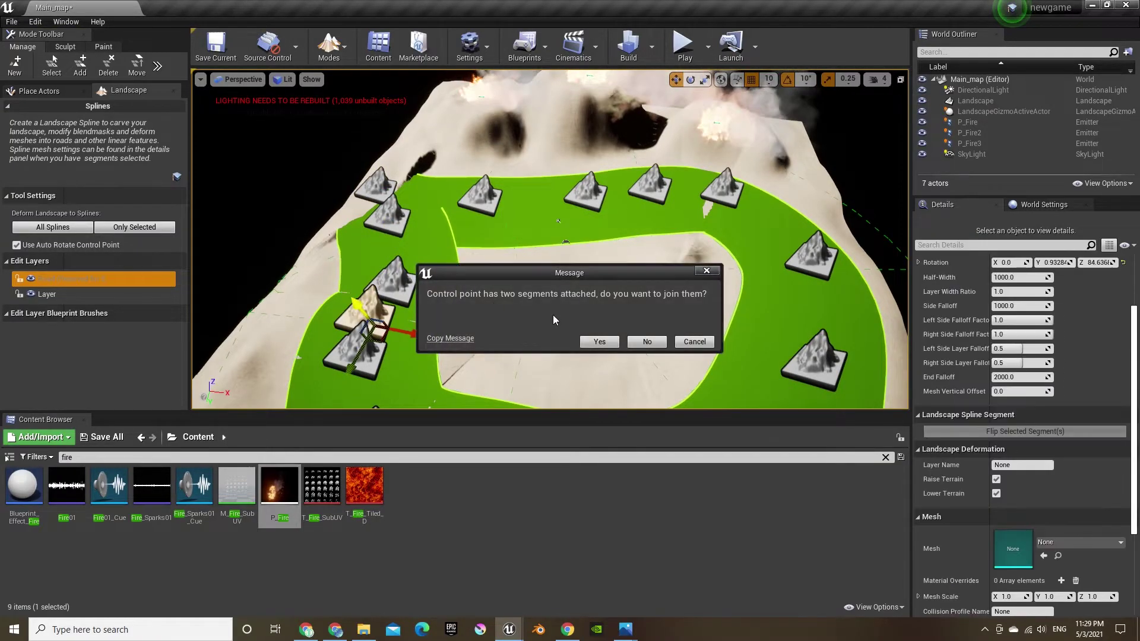
{"action": "left_click", "coordinate": [598, 342]}
{"action": "left_click", "coordinate": [387, 221]}
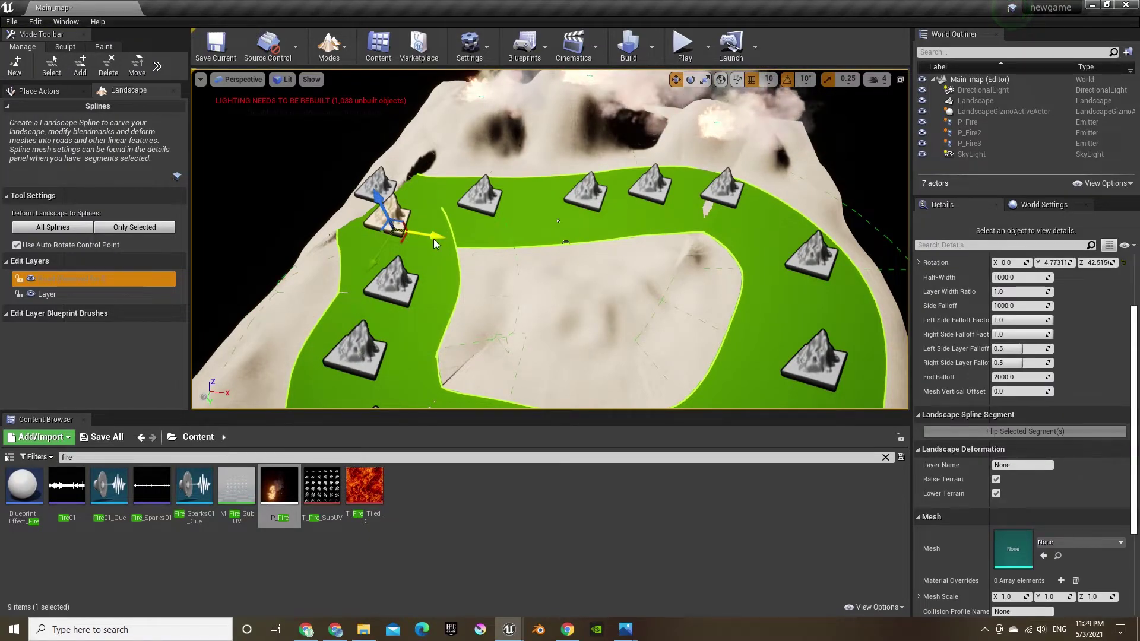
{"action": "key", "text": "Delete"}
{"action": "left_click", "coordinate": [598, 342]}
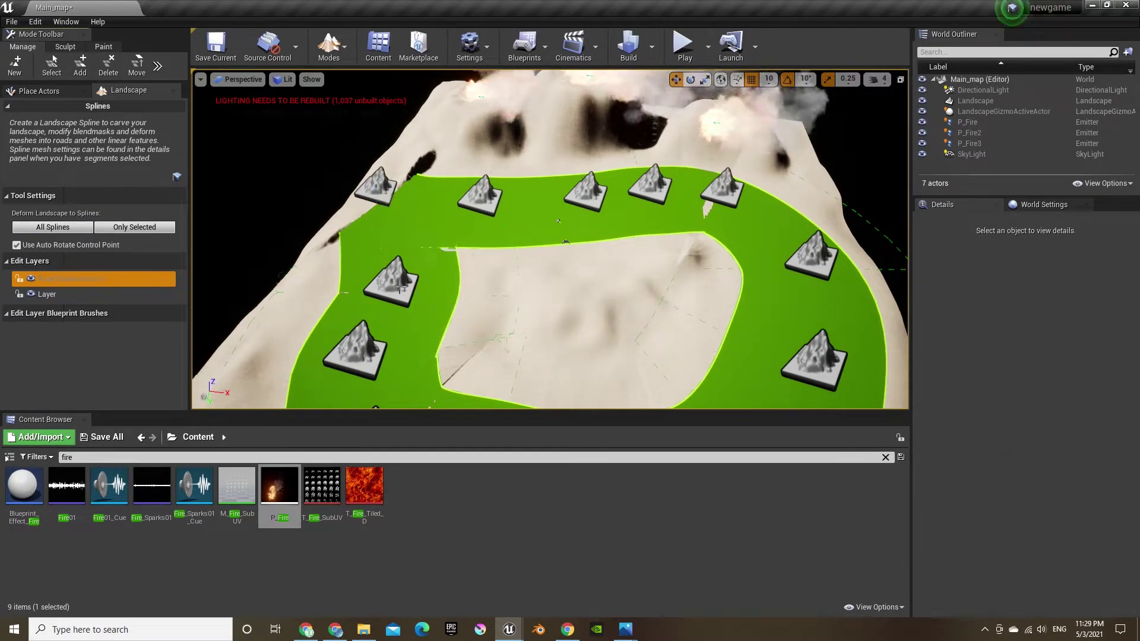
Step: Move the control point just below the loop's starting corner outward to widen the bend
{"action": "left_click", "coordinate": [390, 284]}
{"action": "left_click_drag", "start_coordinate": [432, 310], "coordinate": [358, 294]}
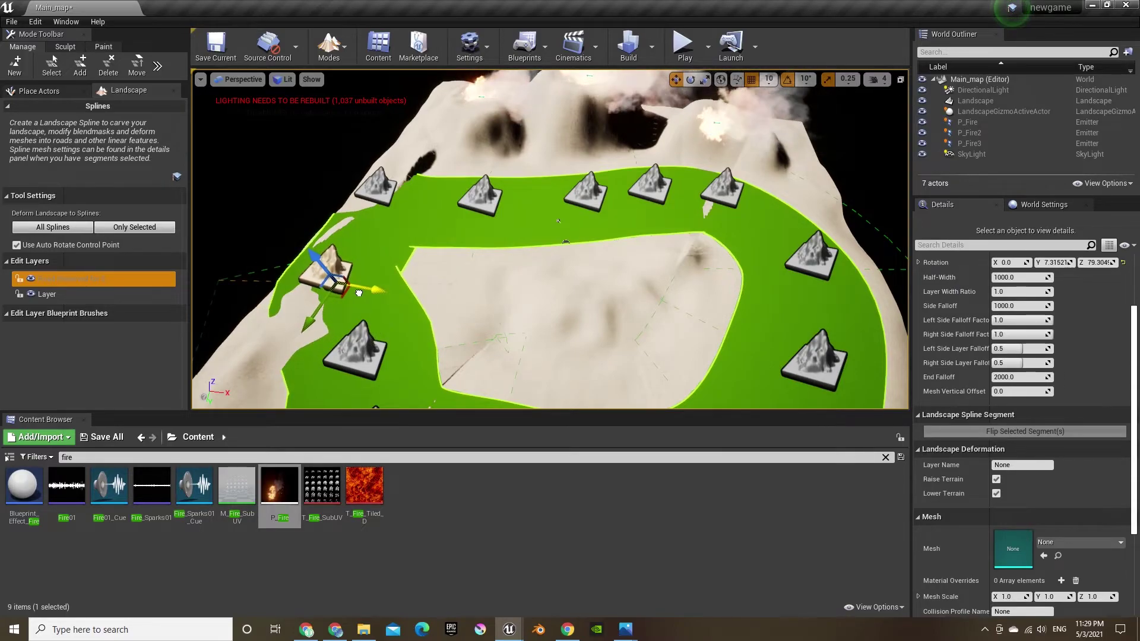
{"action": "mouse_move", "coordinate": [414, 268]}
{"action": "right_mouse_down"}
{"action": "mouse_move", "coordinate": [380, 320]}
{"action": "mouse_move", "coordinate": [418, 292]}
{"action": "mouse_move", "coordinate": [414, 268]}
{"action": "right_mouse_up"}
{"action": "left_click", "coordinate": [414, 268]}
{"action": "left_click", "coordinate": [440, 287]}
Step: Select all control points around the road loop and set their half-width to 500
{"action": "left_click", "coordinate": [399, 176]}
{"action": "key", "text": "r"}
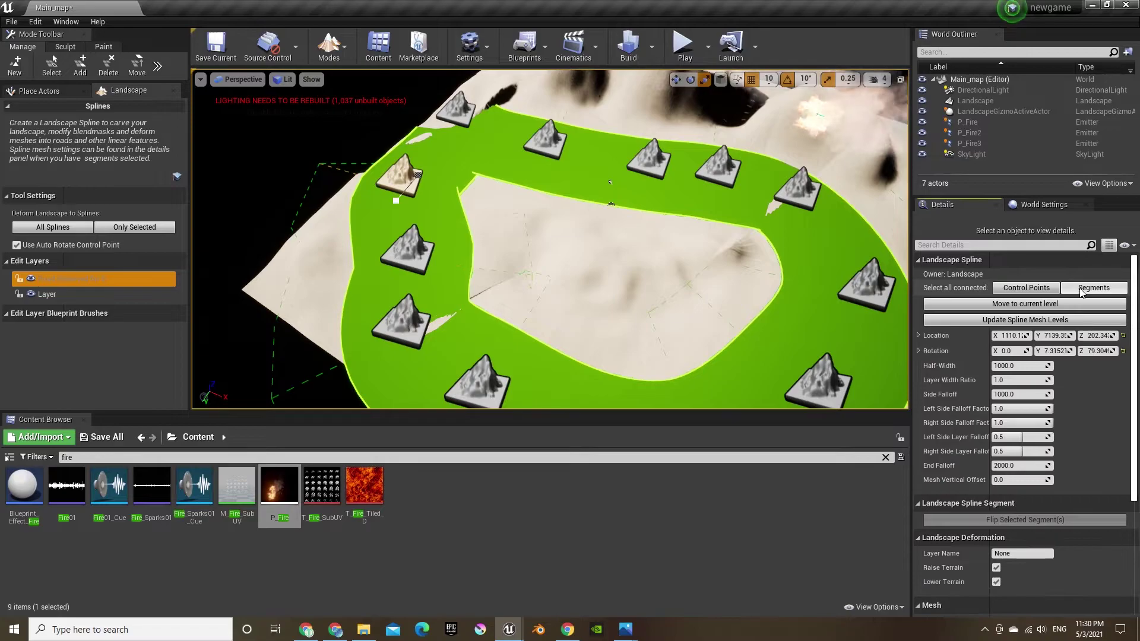
{"action": "left_click", "coordinate": [458, 113], "text": "shift"}
{"action": "left_click", "coordinate": [545, 141], "text": "shift"}
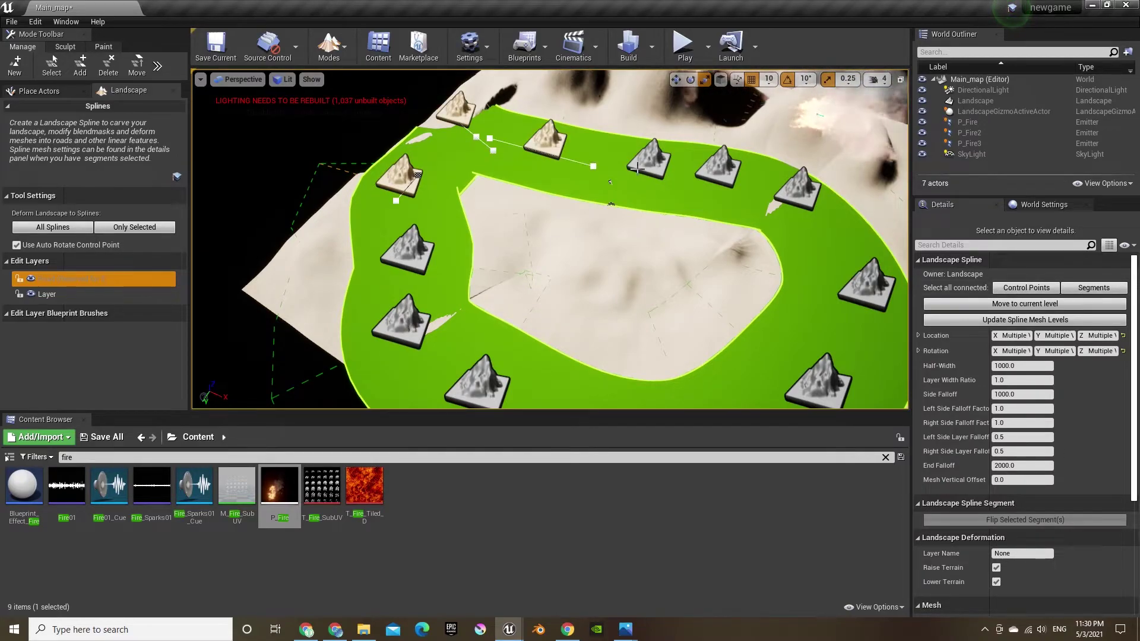
{"action": "left_click", "coordinate": [649, 160], "text": "shift"}
{"action": "left_click", "coordinate": [749, 188], "text": "ctrl"}
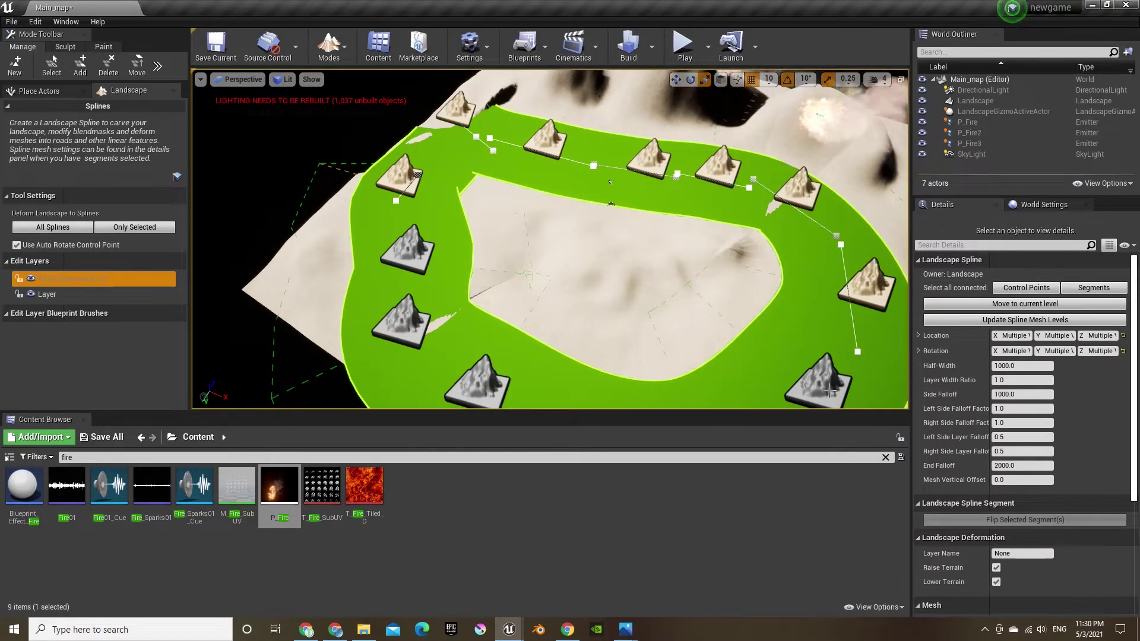
{"action": "left_click", "coordinate": [830, 390], "text": "shift"}
{"action": "right_click_drag", "start_coordinate": [830, 390], "coordinate": [830, 439]}
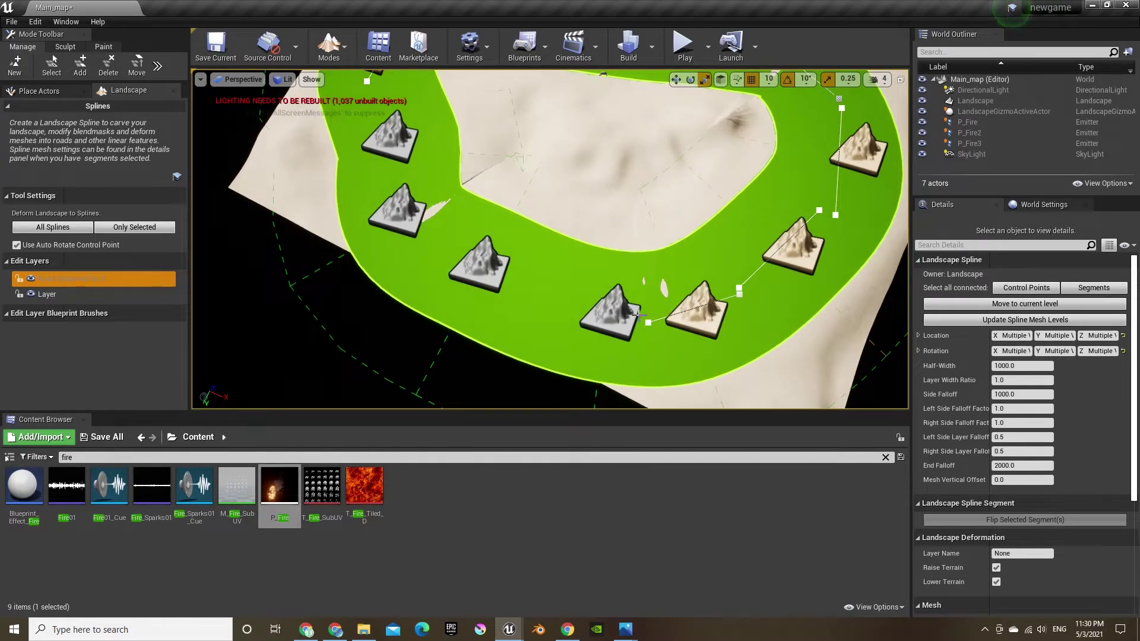
{"action": "left_click", "coordinate": [406, 212], "text": "shift"}
{"action": "left_click", "coordinate": [392, 141], "text": "shift"}
{"action": "right_click_drag", "start_coordinate": [392, 140], "coordinate": [392, 93]}
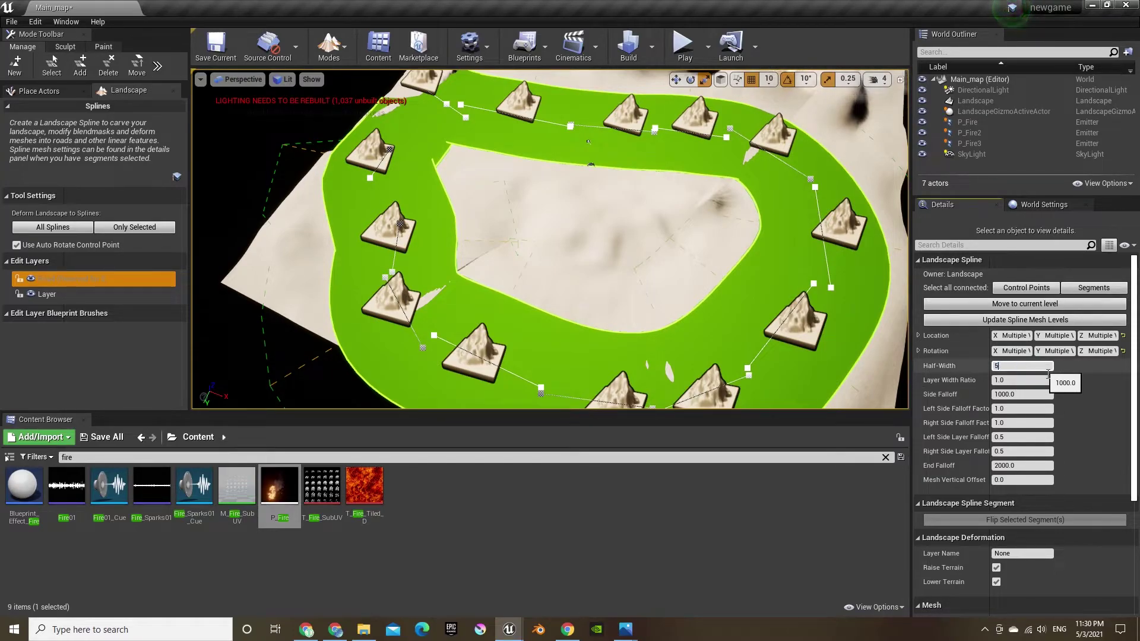
{"action": "key", "text": "Return"}
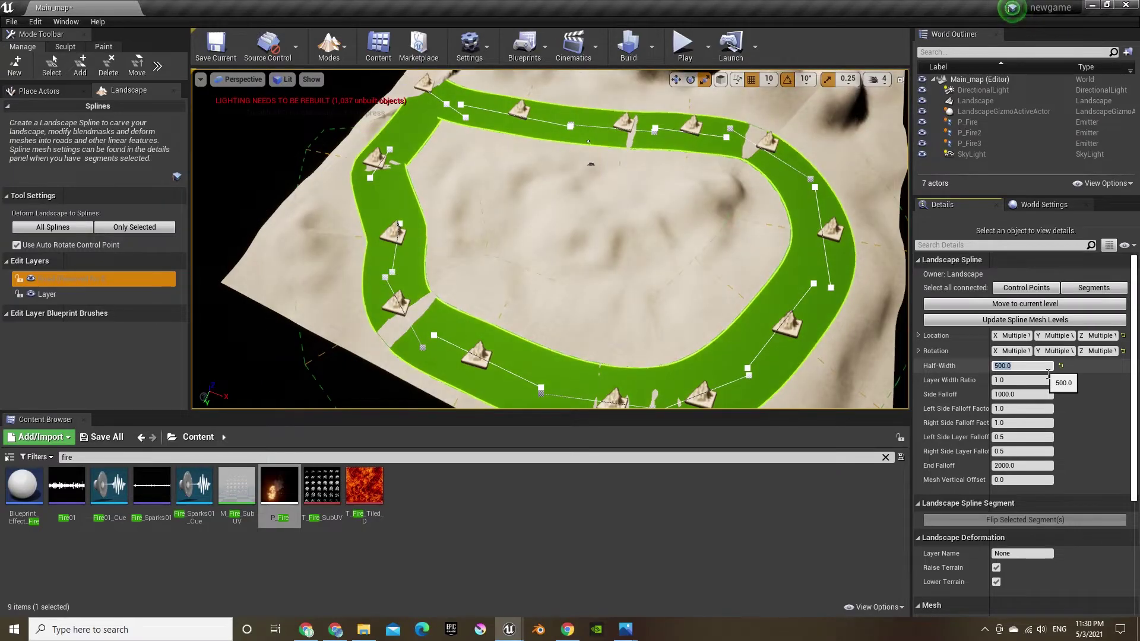
Step: Raise the starting-corner control point and its neighbour at the outer bend of the road spline
{"action": "left_click", "coordinate": [779, 297]}
{"action": "right_click_drag", "start_coordinate": [778, 297], "coordinate": [742, 267]}
{"action": "left_click", "coordinate": [509, 145]}
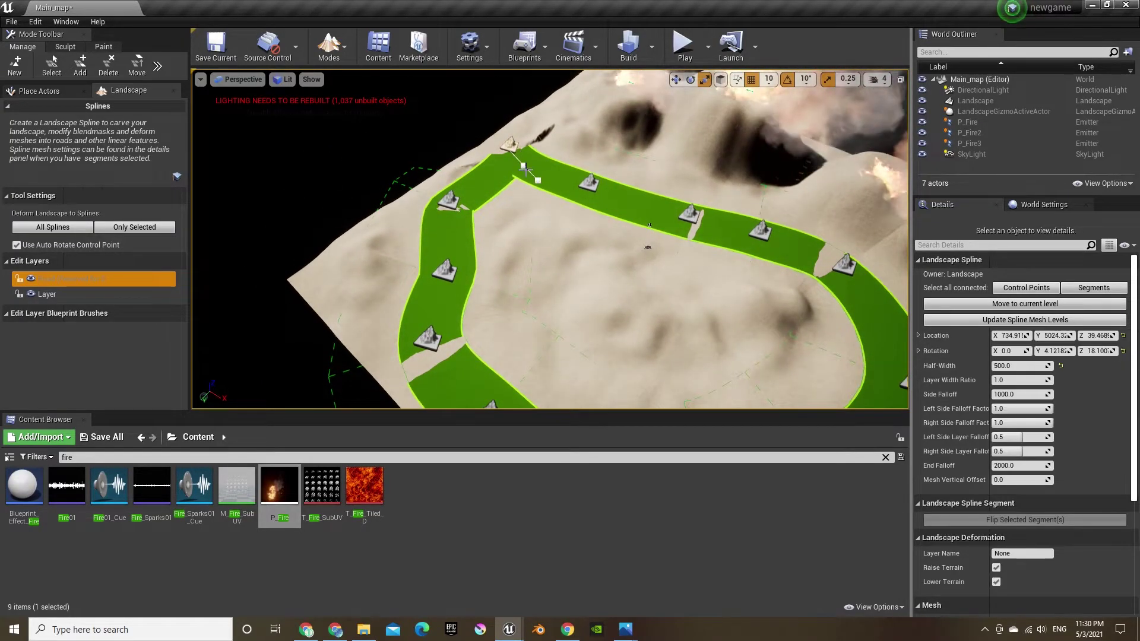
{"action": "key", "text": "w"}
{"action": "left_click_drag", "start_coordinate": [529, 161], "coordinate": [436, 176]}
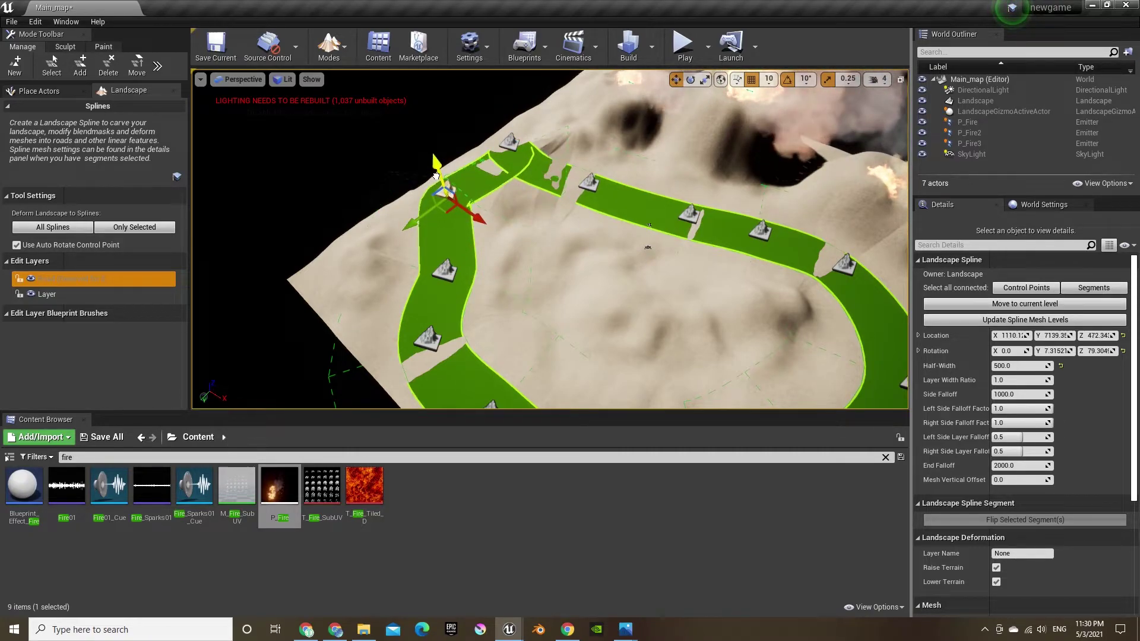
Step: Select all connected segments of the road spline and add one expanded entry to their spline meshes
{"action": "left_click", "coordinate": [537, 221]}
{"action": "right_click_drag", "start_coordinate": [536, 221], "coordinate": [495, 275]}
{"action": "left_click", "coordinate": [475, 274]}
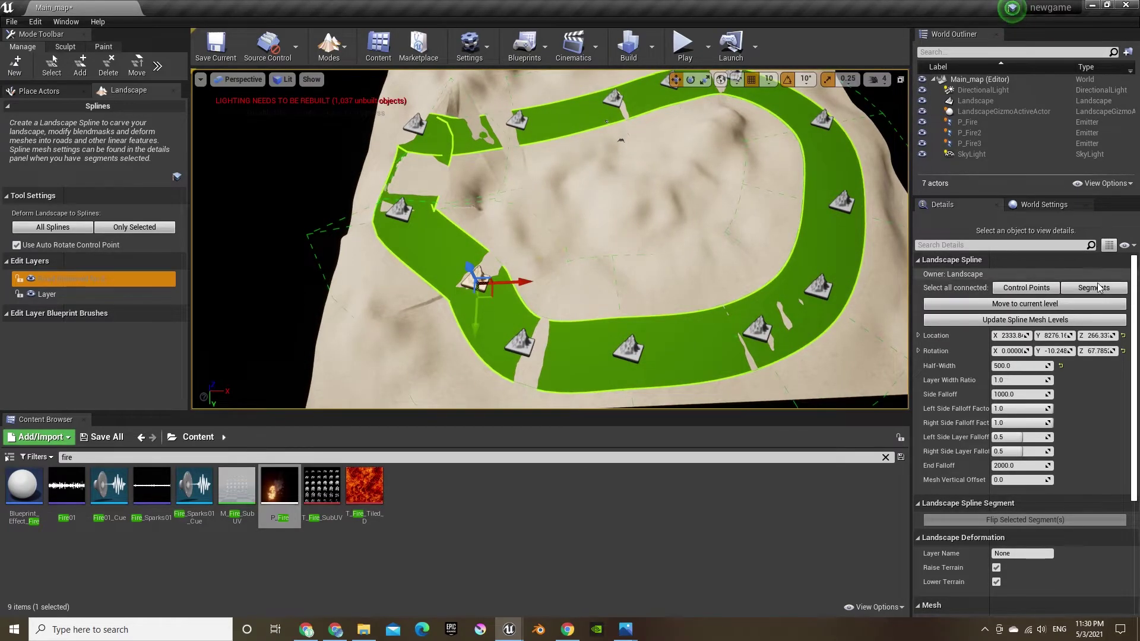
{"action": "left_click", "coordinate": [1093, 287]}
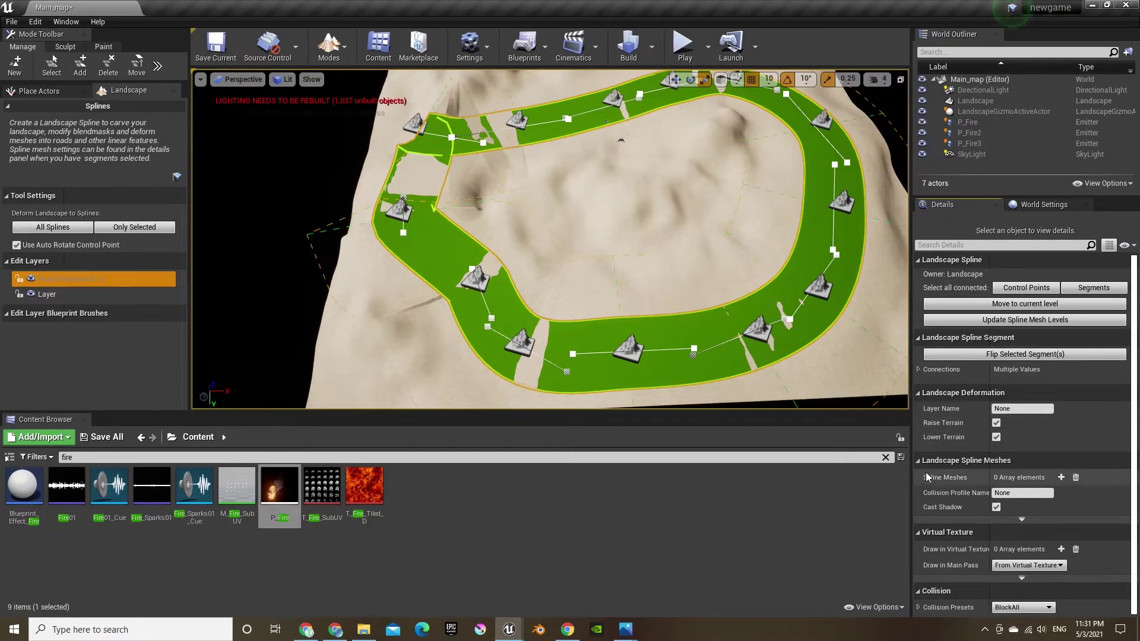
{"action": "left_click", "coordinate": [1061, 478]}
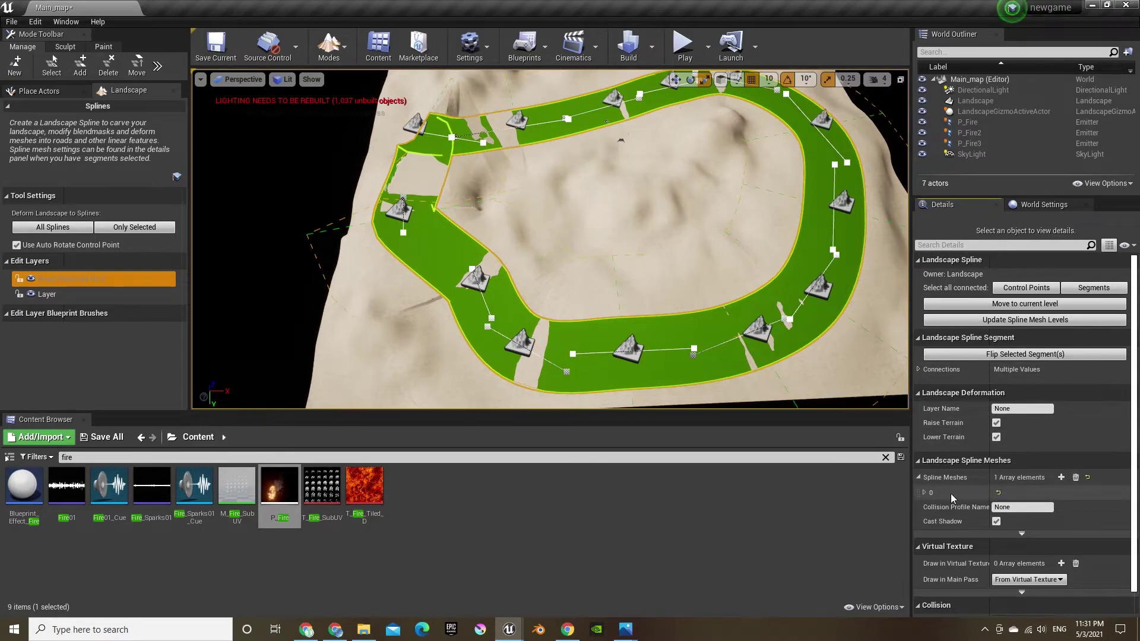
{"action": "left_click", "coordinate": [925, 494]}
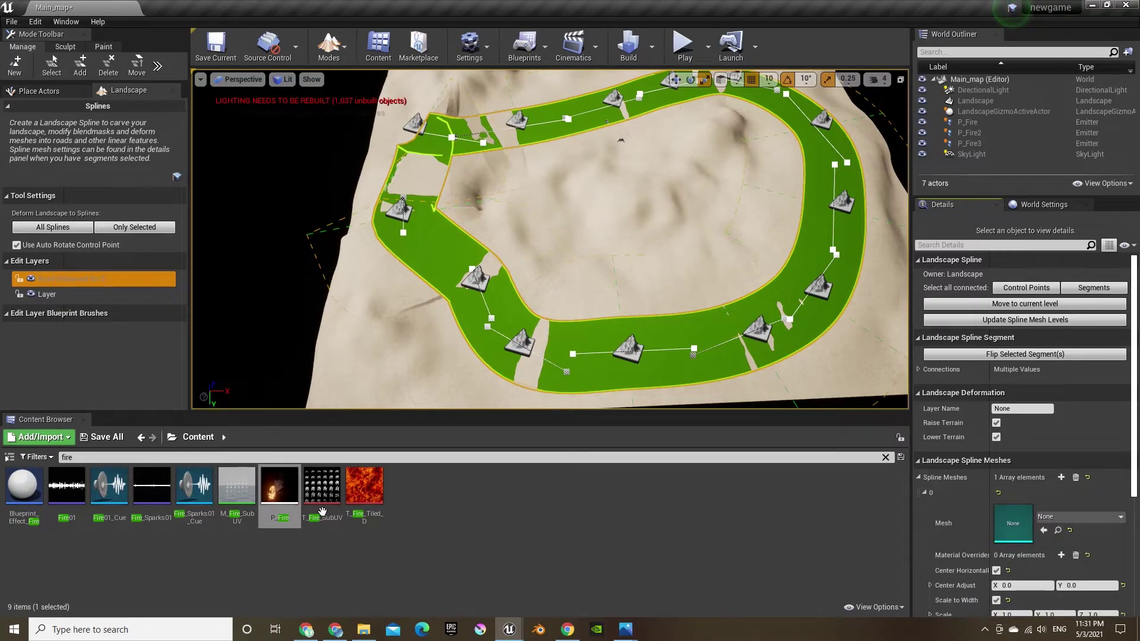
Step: Clear the asset search and import the RoadMesh FBX into the Content folder with the default import options
{"action": "left_click", "coordinate": [885, 458]}
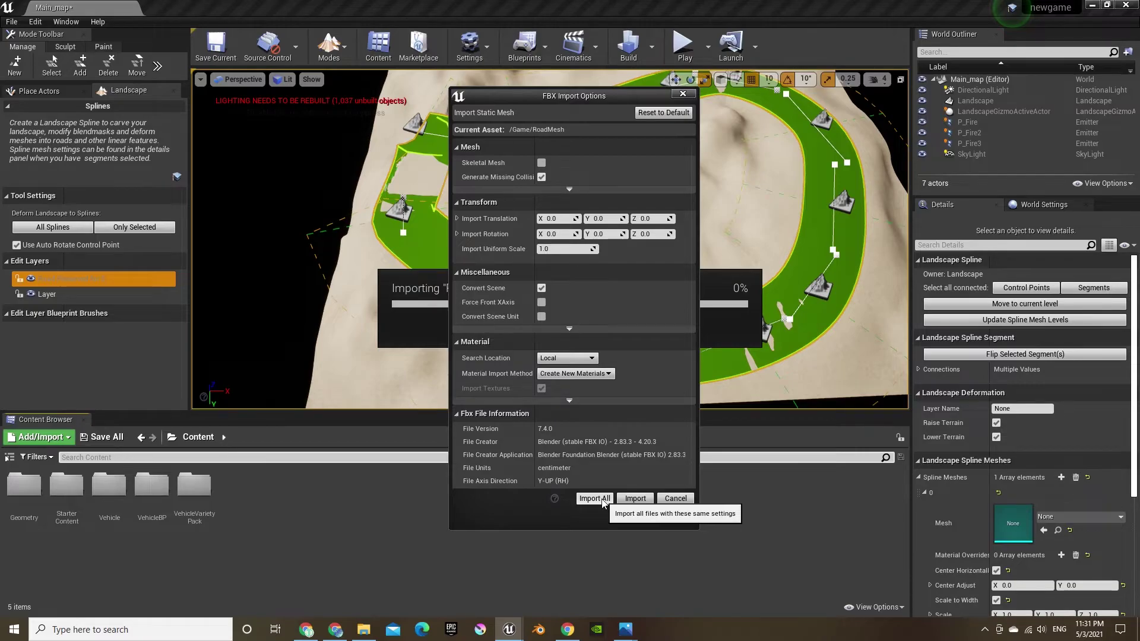
{"action": "left_click", "coordinate": [601, 499]}
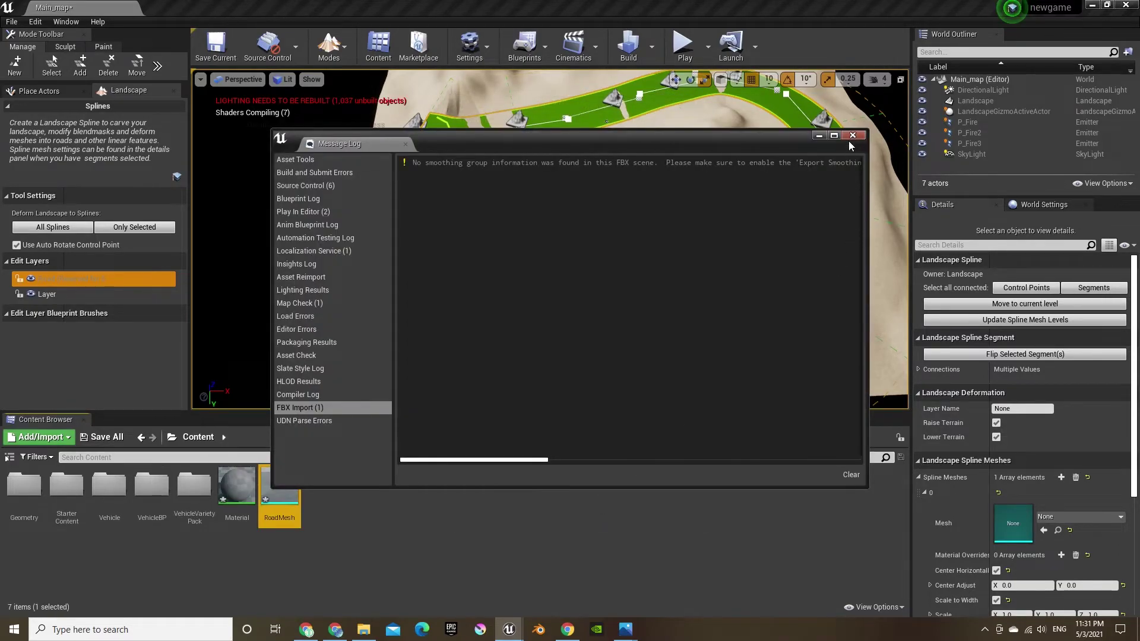
{"action": "left_click", "coordinate": [852, 136]}
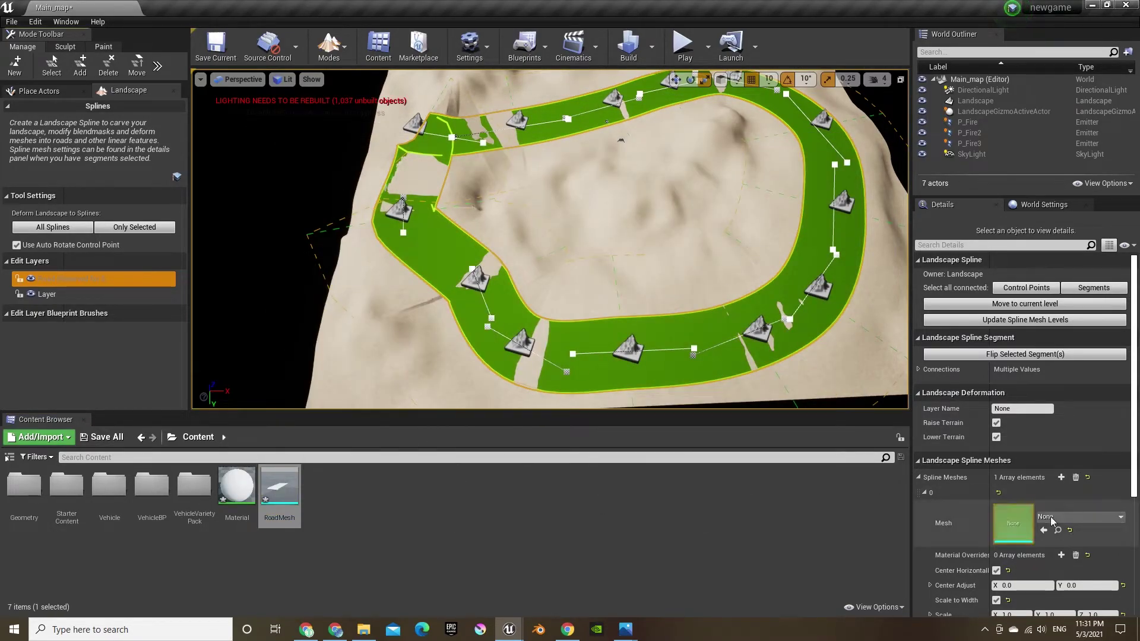
Step: Assign RoadMesh as the mesh for all selected road segments and save the map
{"action": "left_click", "coordinate": [1077, 516]}
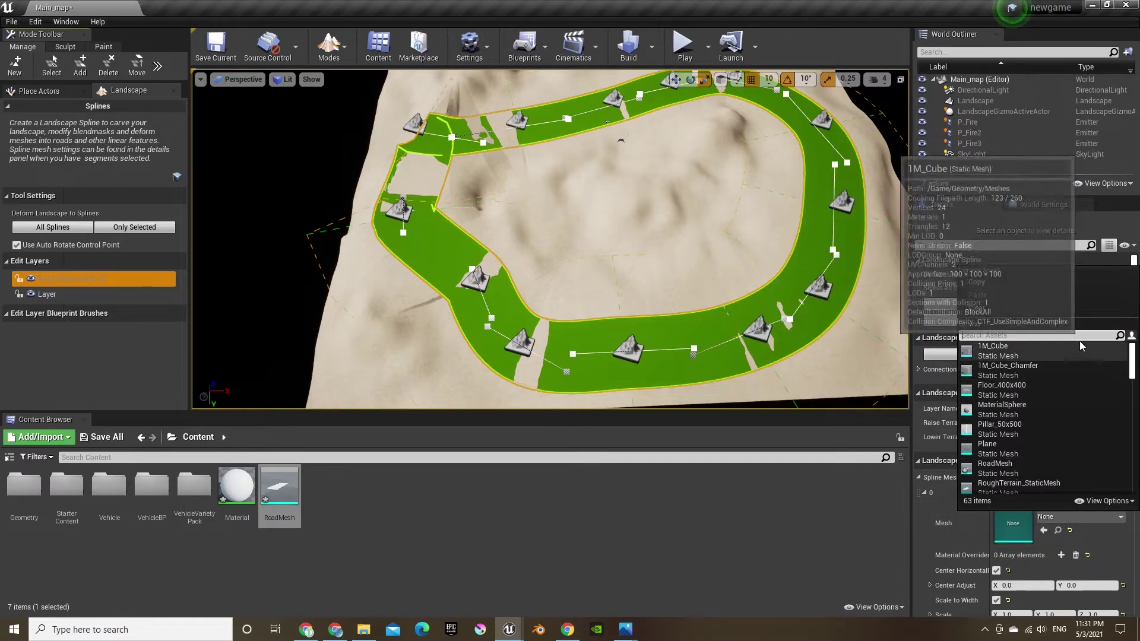
{"action": "type", "text": "road"}
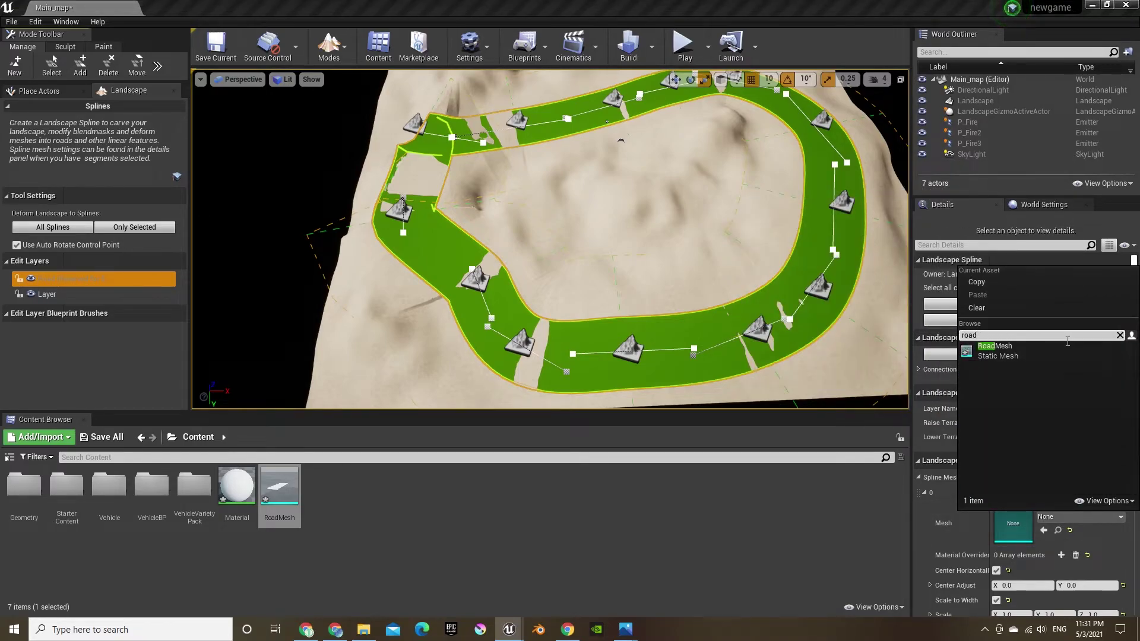
{"action": "left_click", "coordinate": [992, 351]}
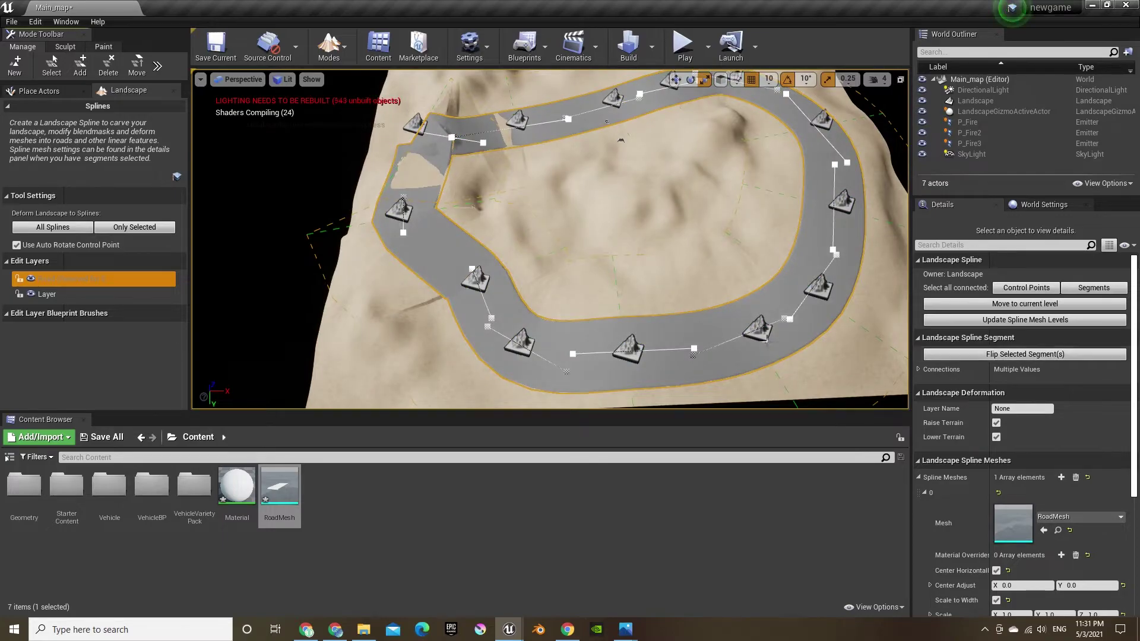
{"action": "right_click_drag", "start_coordinate": [739, 273], "coordinate": [659, 237]}
{"action": "key", "text": "ctrl+s"}
Step: Delete the crowded control point at the loop's outer corner, joining the two attached road segments
{"action": "key", "text": "w"}
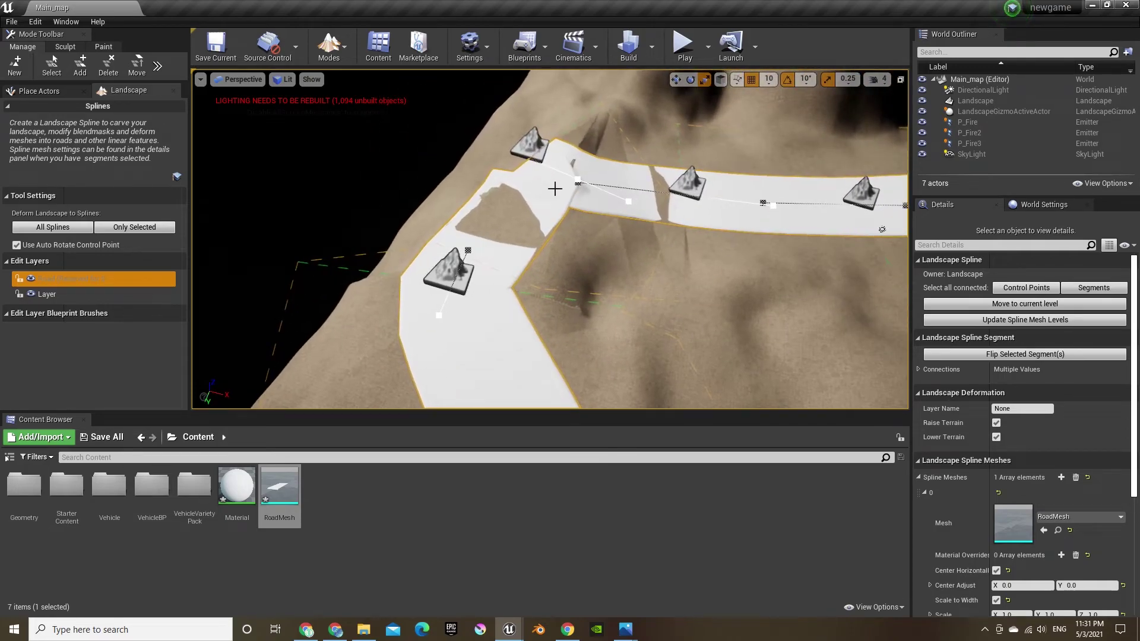
{"action": "left_click", "coordinate": [546, 154]}
{"action": "key", "text": "Delete"}
{"action": "left_click", "coordinate": [599, 348]}
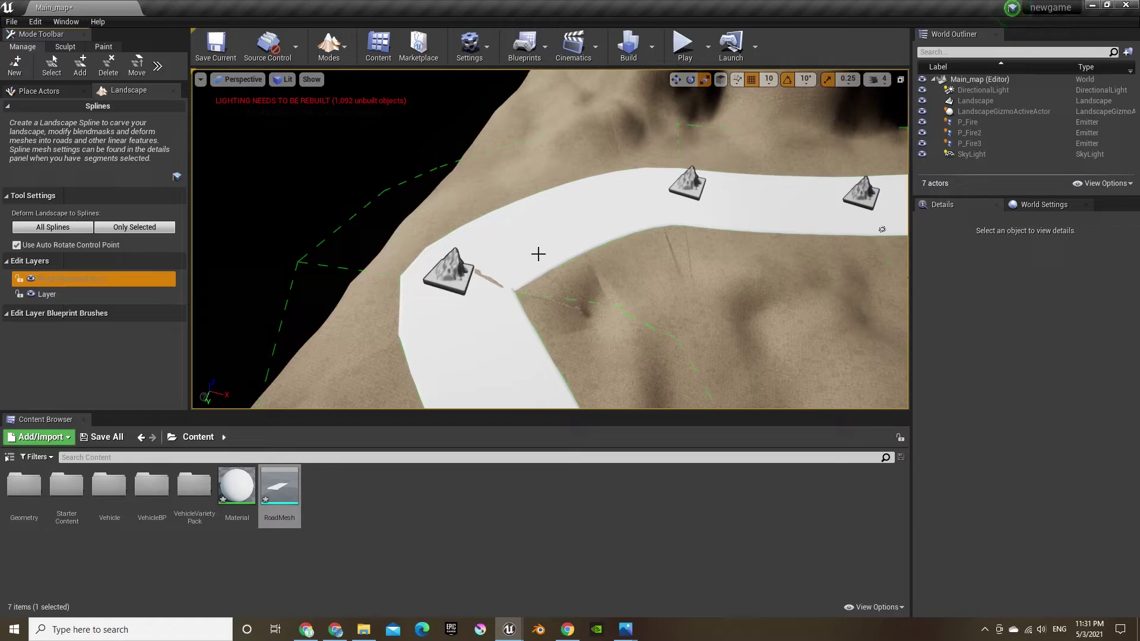
Step: Try to insert a control point in the joined bend and move it outward along X
{"action": "left_click", "coordinate": [519, 253]}
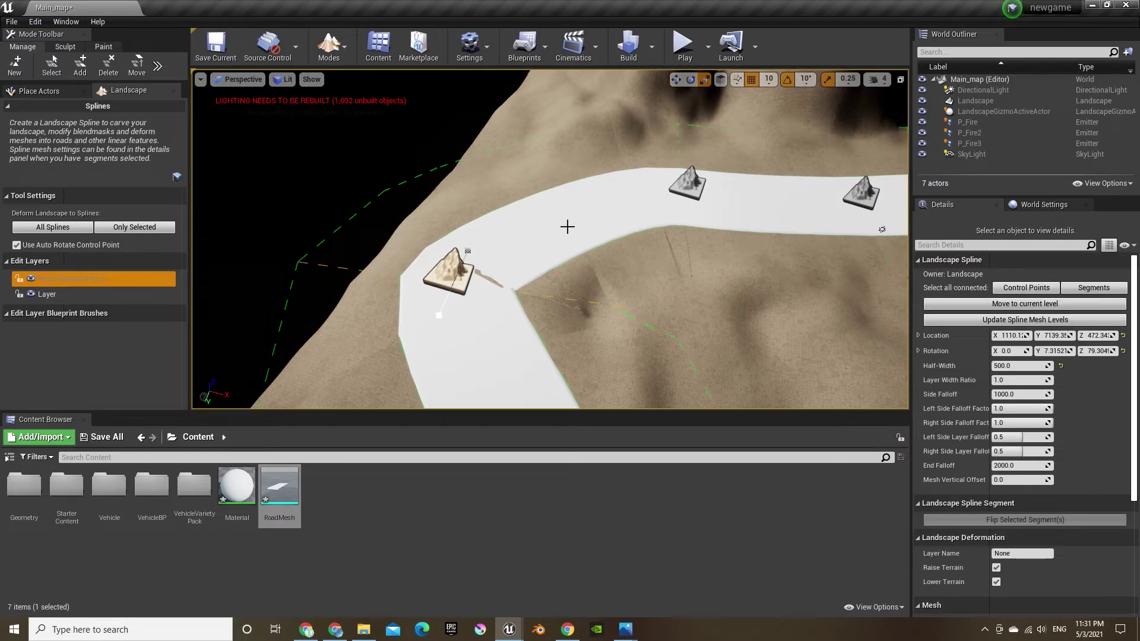
{"action": "left_click", "coordinate": [568, 226], "text": "ctrl"}
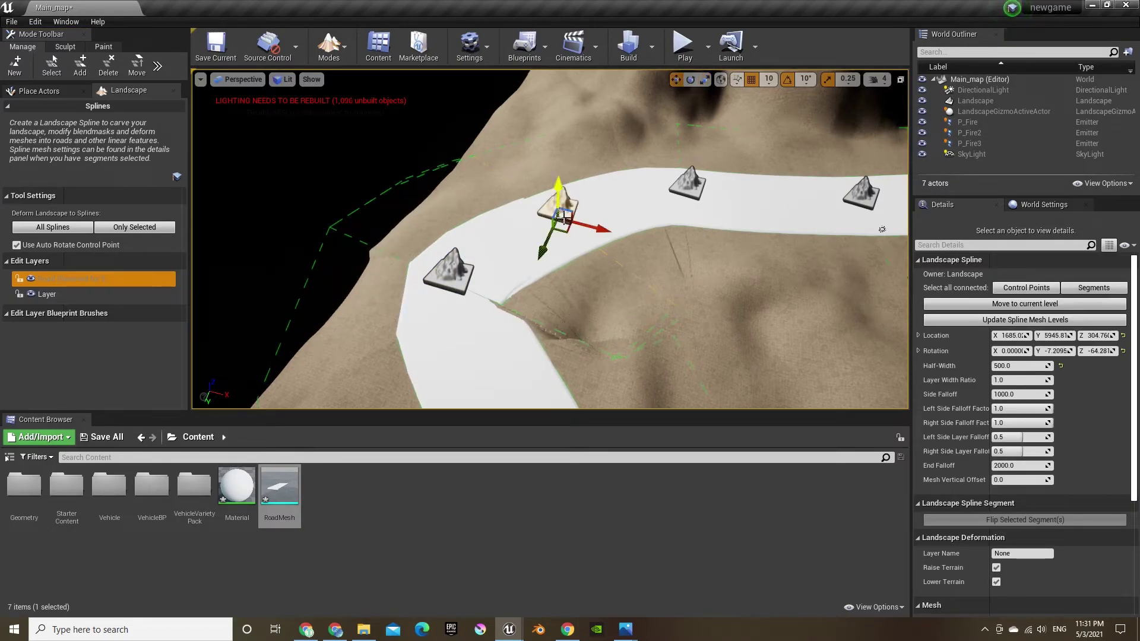
{"action": "left_click_drag", "start_coordinate": [602, 231], "coordinate": [570, 206]}
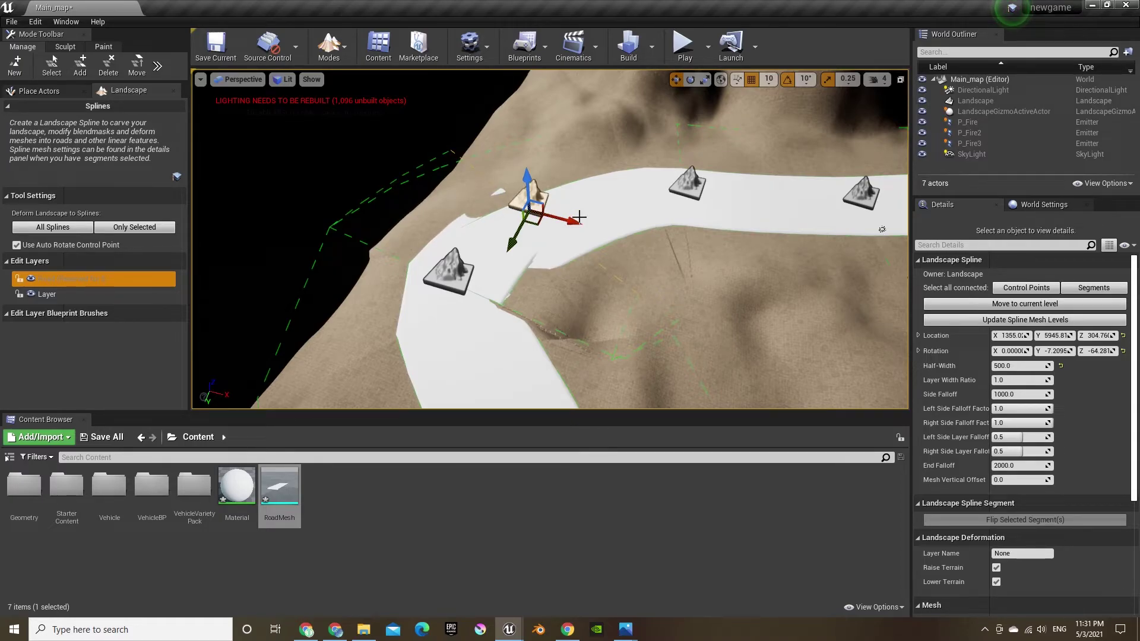
Step: Move the control point at the tight starting corner inward along X to about 1950 to smooth the road bend
{"action": "right_click_drag", "start_coordinate": [579, 218], "coordinate": [624, 220]}
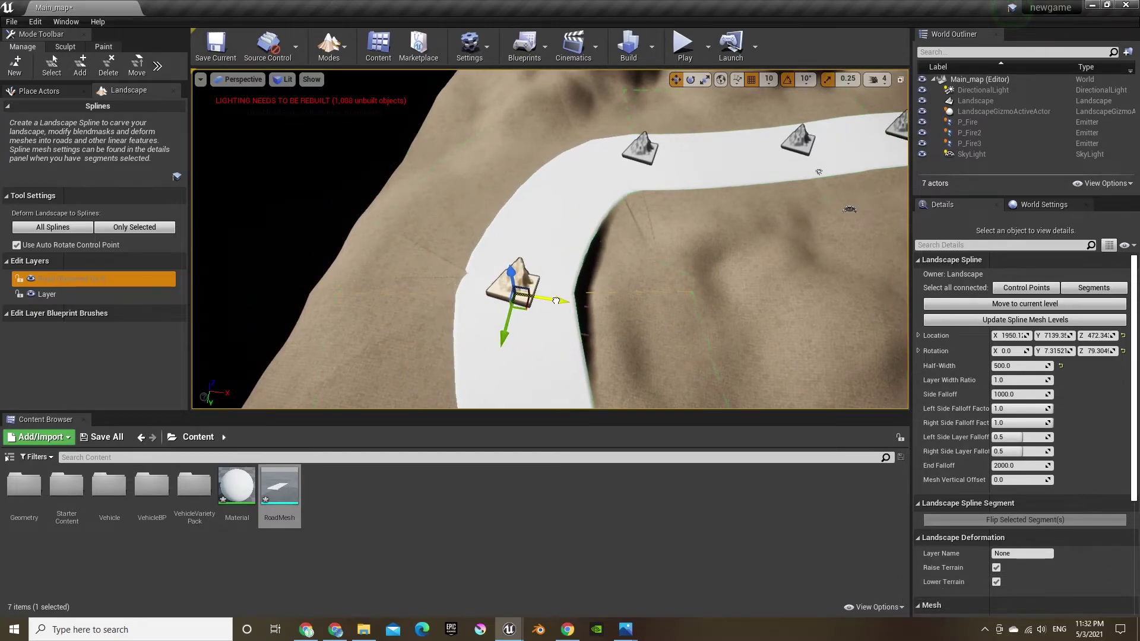
{"action": "right_click", "coordinate": [627, 260]}
{"action": "right_click_drag", "start_coordinate": [627, 260], "coordinate": [831, 320]}
{"action": "right_click_drag", "start_coordinate": [687, 261], "coordinate": [687, 138]}
Step: Play-test the map by driving the car along the meshed road, and end the play session
{"action": "left_click", "coordinate": [686, 50]}
{"action": "key", "text": "w"}
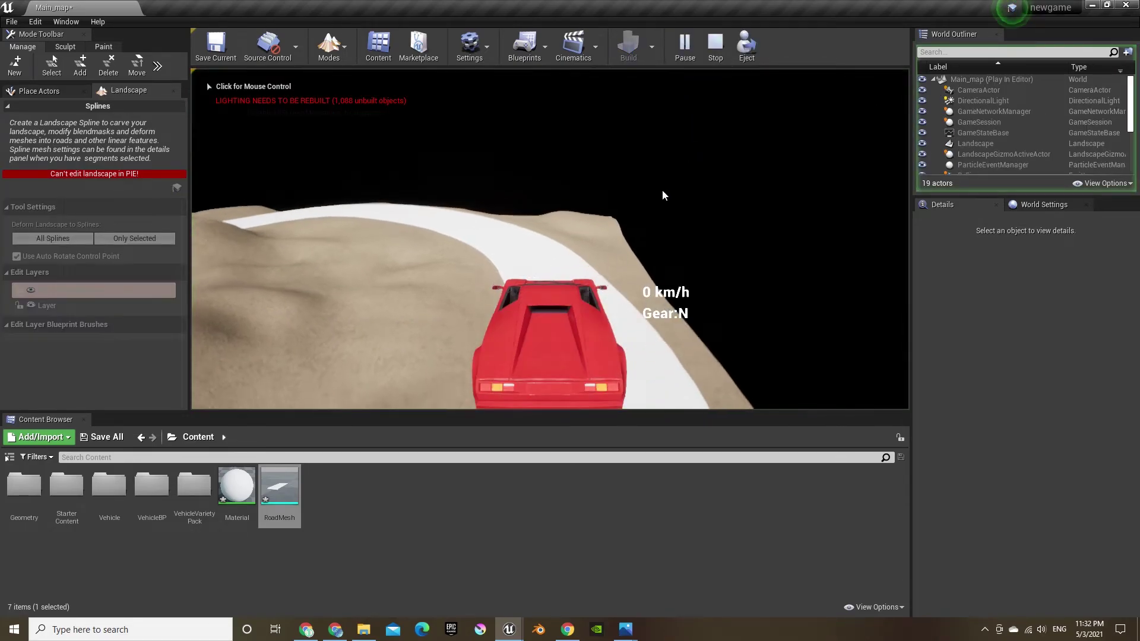
{"action": "key", "text": "w"}
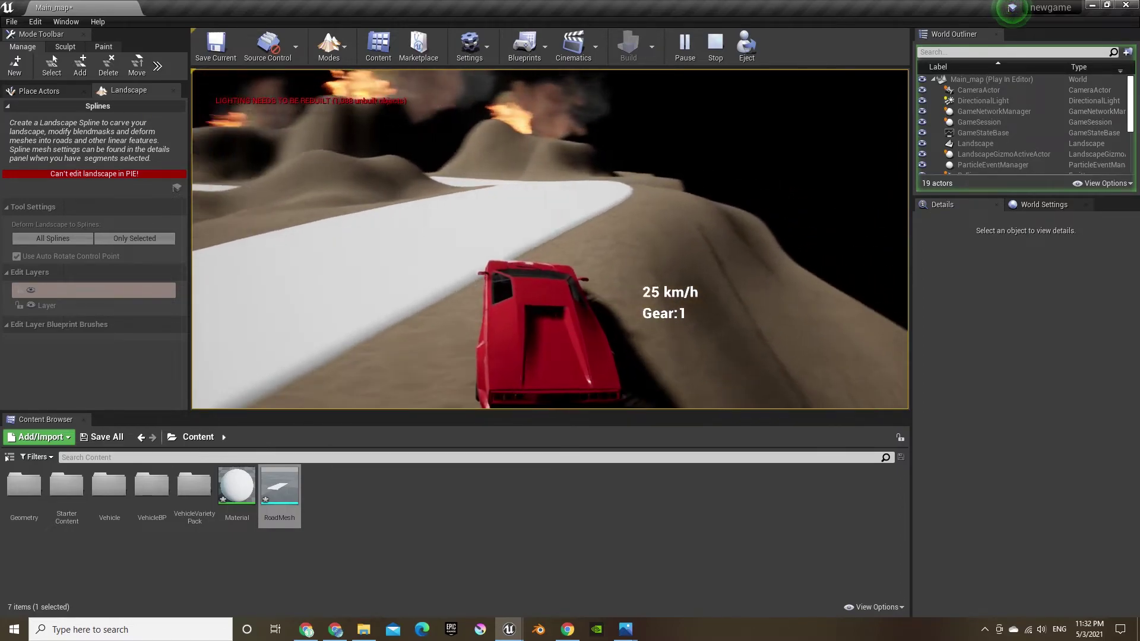
{"action": "key", "text": "Escape"}
Step: Open the Sedan blueprint, change the mass of its VehicleMovement component, compile it and close the blueprint editor
{"action": "key", "text": "w"}
{"action": "right_click_drag", "start_coordinate": [549, 239], "coordinate": [511, 285]}
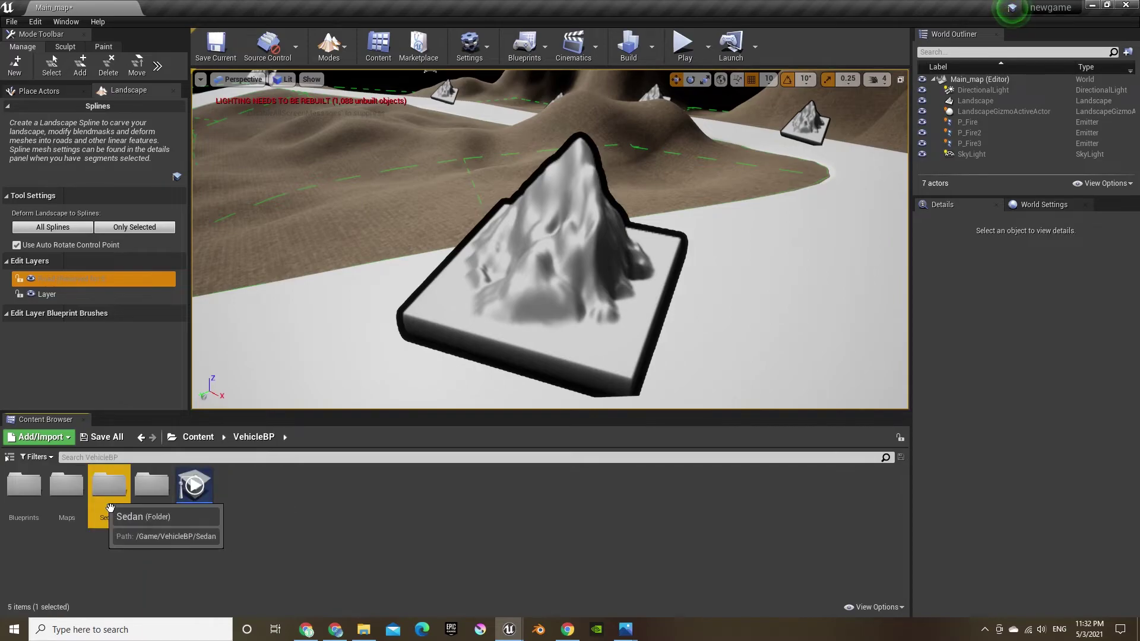
{"action": "double_click", "coordinate": [111, 493]}
{"action": "double_click", "coordinate": [60, 487]}
{"action": "left_click", "coordinate": [18, 170]}
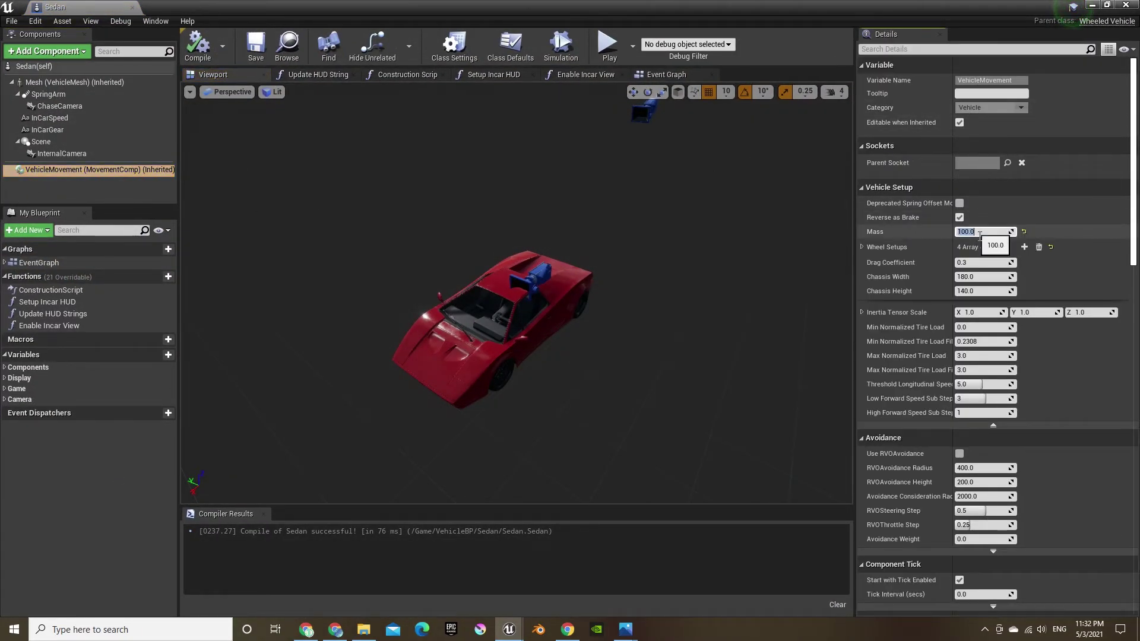
{"action": "left_click", "coordinate": [199, 50]}
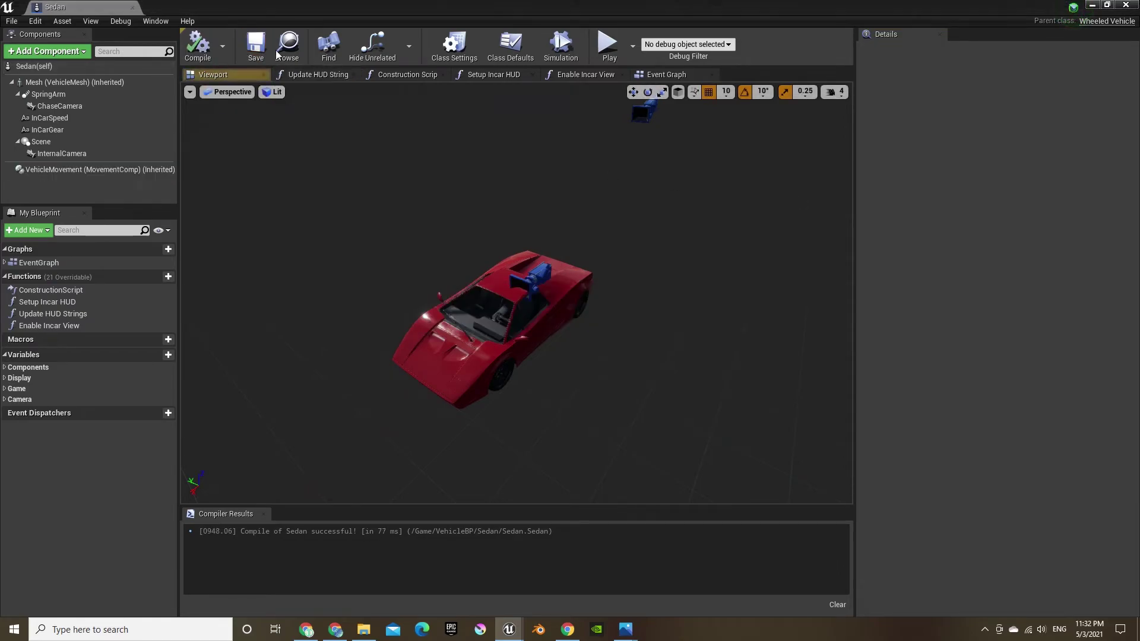
{"action": "left_click", "coordinate": [1124, 5]}
Step: Play-test the recompiled sedan by driving it around the road loop, and end the play session
{"action": "right_click_drag", "start_coordinate": [683, 113], "coordinate": [772, 86]}
{"action": "left_click", "coordinate": [670, 194]}
{"action": "key", "text": "w"}
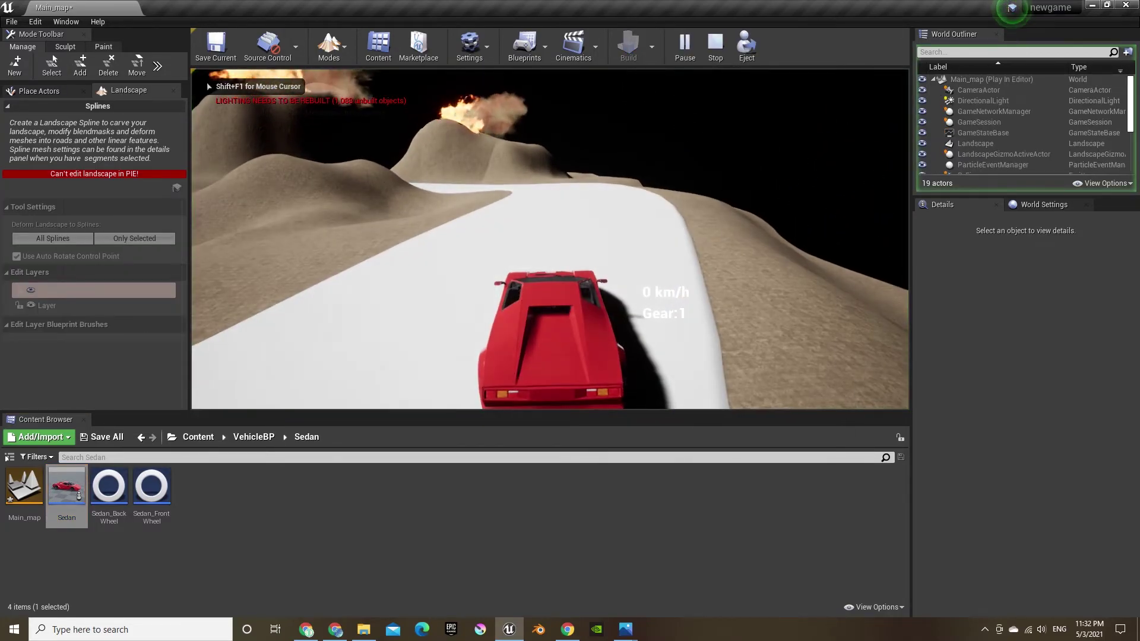
{"action": "key", "text": "a"}
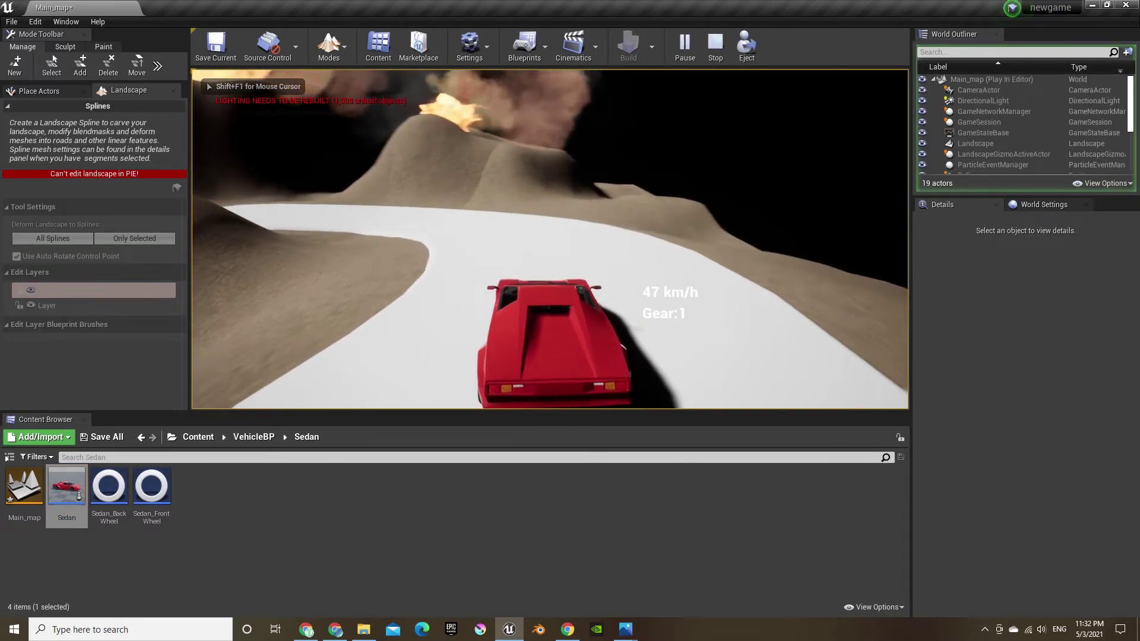
{"action": "key", "text": "a"}
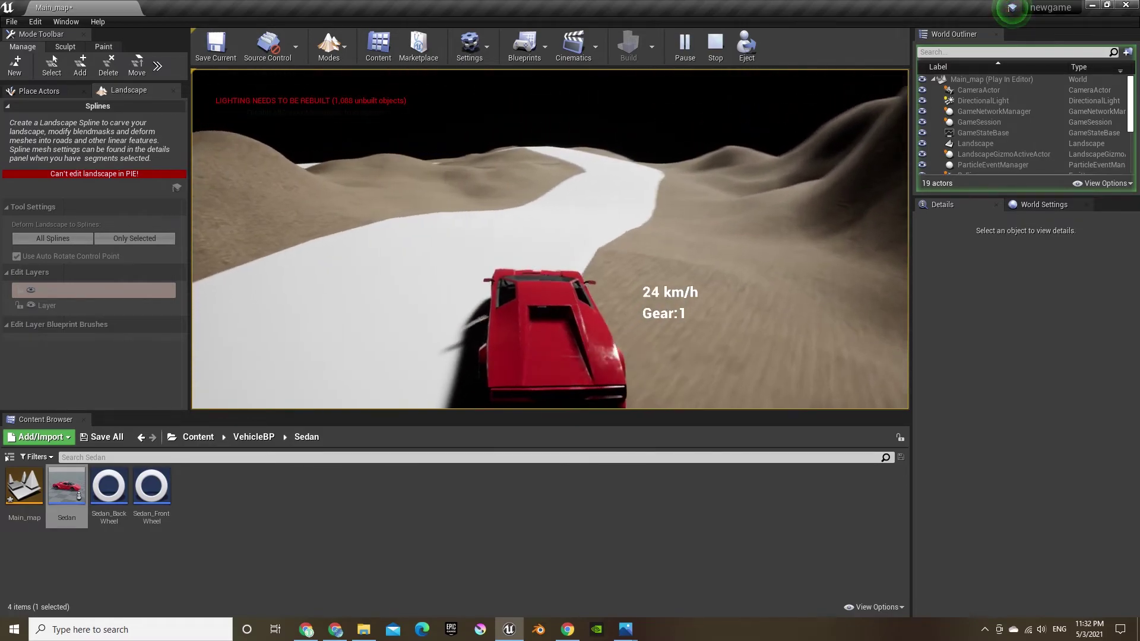
{"action": "key", "text": "w"}
{"action": "key", "text": "w"}
{"action": "key", "text": "d"}
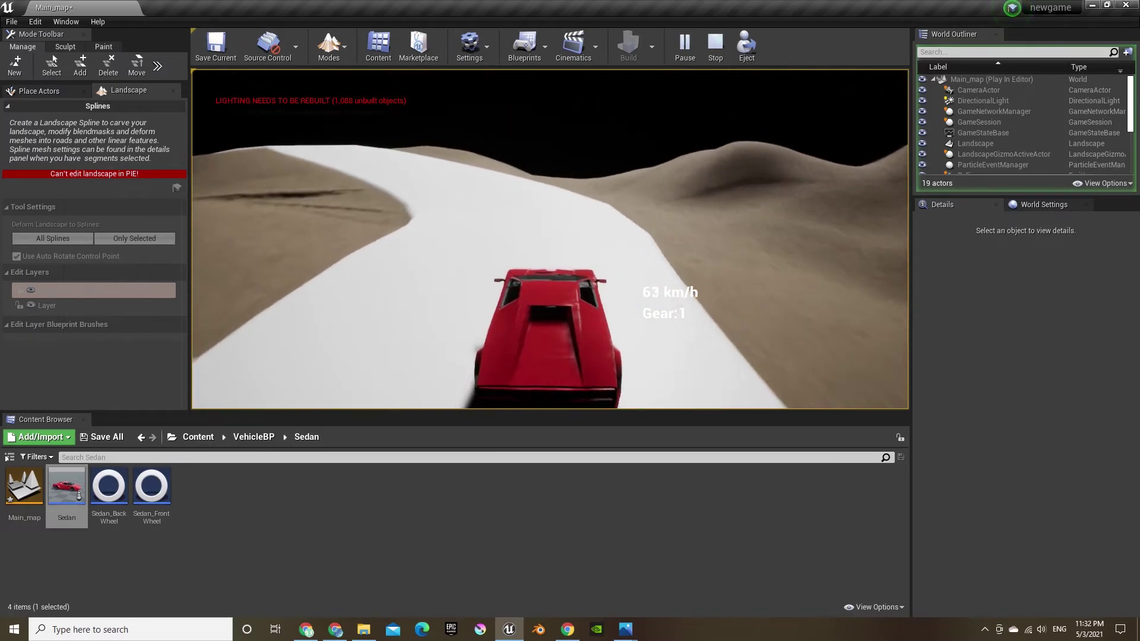
{"action": "key", "text": "a"}
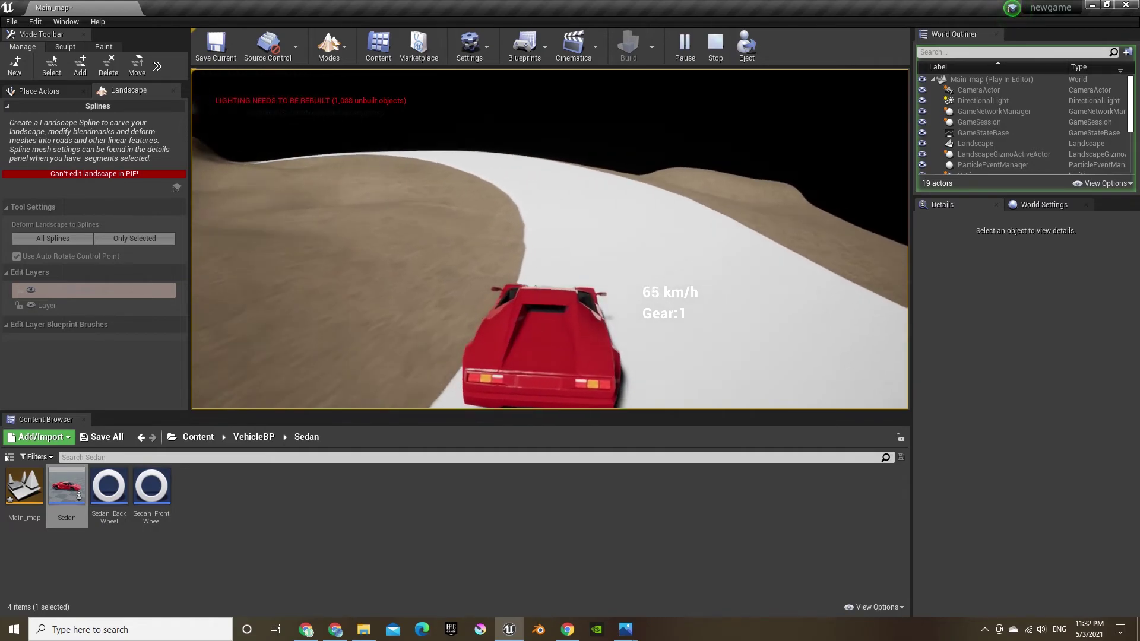
{"action": "key", "text": "a"}
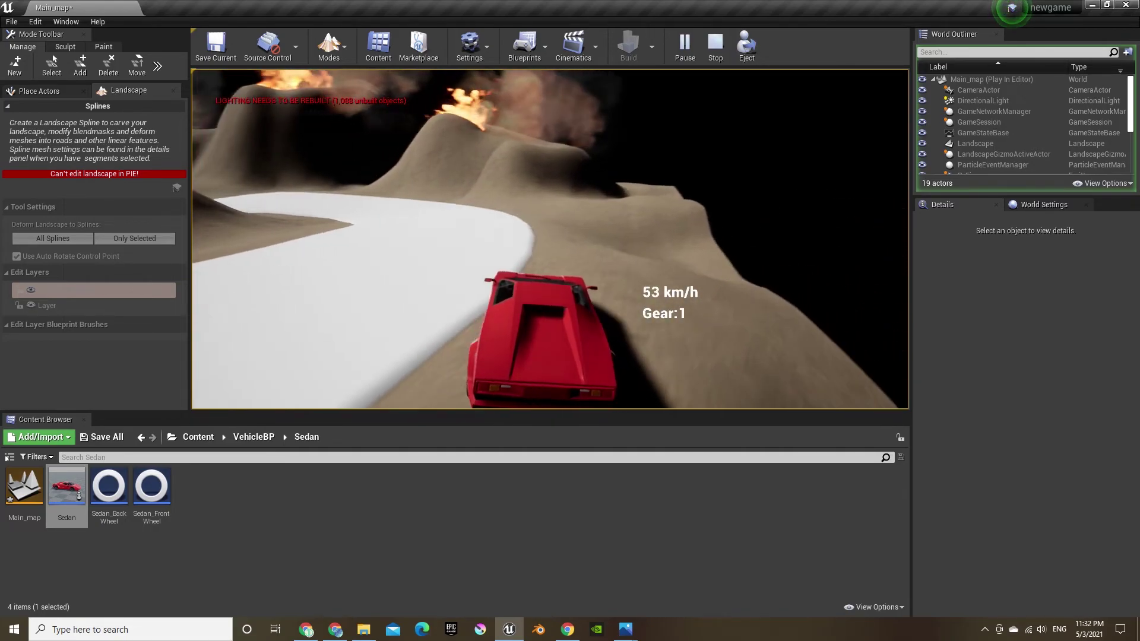
{"action": "key", "text": "Escape"}
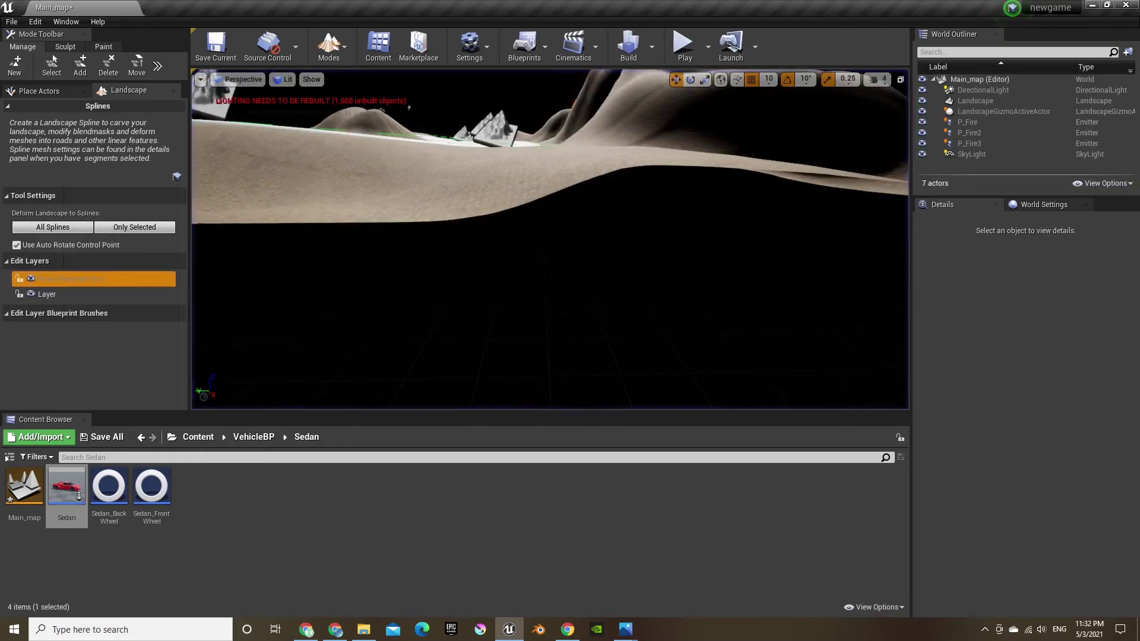
{"action": "mouse_move", "coordinate": [550, 239]}
{"action": "right_mouse_down"}
{"action": "mouse_move", "coordinate": [683, 237]}
{"action": "mouse_move", "coordinate": [695, 190]}
{"action": "mouse_move", "coordinate": [629, 267]}
{"action": "mouse_move", "coordinate": [659, 279]}
{"action": "right_mouse_up"}
{"action": "left_click_drag", "start_coordinate": [551, 264], "coordinate": [601, 243]}
{"action": "mouse_move", "coordinate": [601, 243]}
{"action": "right_mouse_down"}
{"action": "mouse_move", "coordinate": [555, 236]}
{"action": "mouse_move", "coordinate": [564, 229]}
{"action": "mouse_move", "coordinate": [537, 219]}
{"action": "mouse_move", "coordinate": [514, 229]}
{"action": "mouse_move", "coordinate": [611, 222]}
{"action": "mouse_move", "coordinate": [593, 234]}
{"action": "right_mouse_up"}
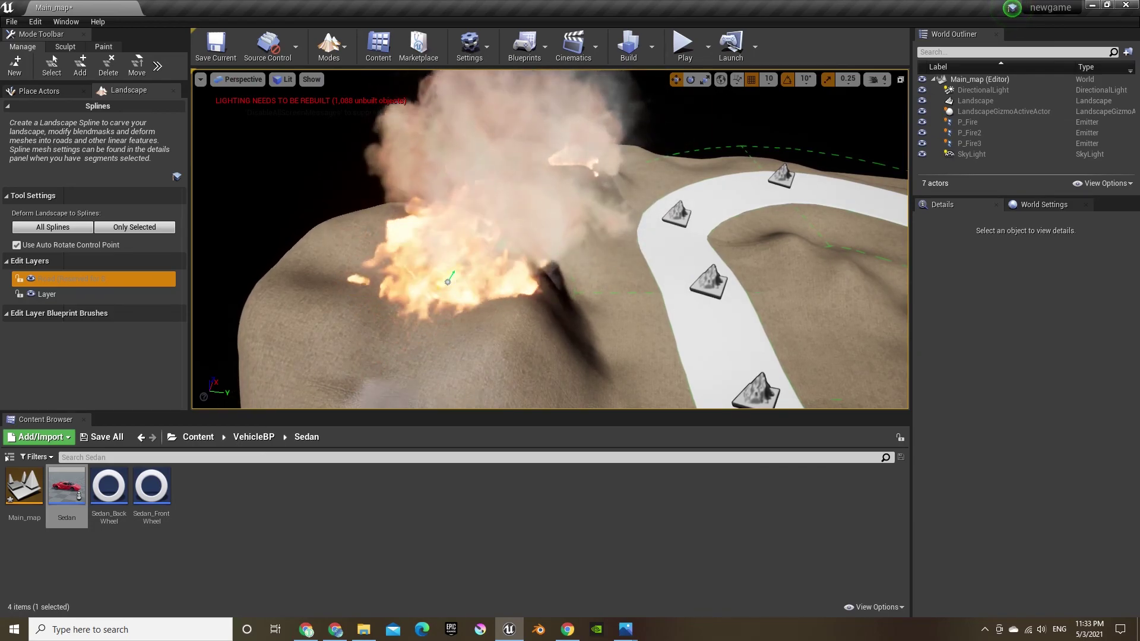